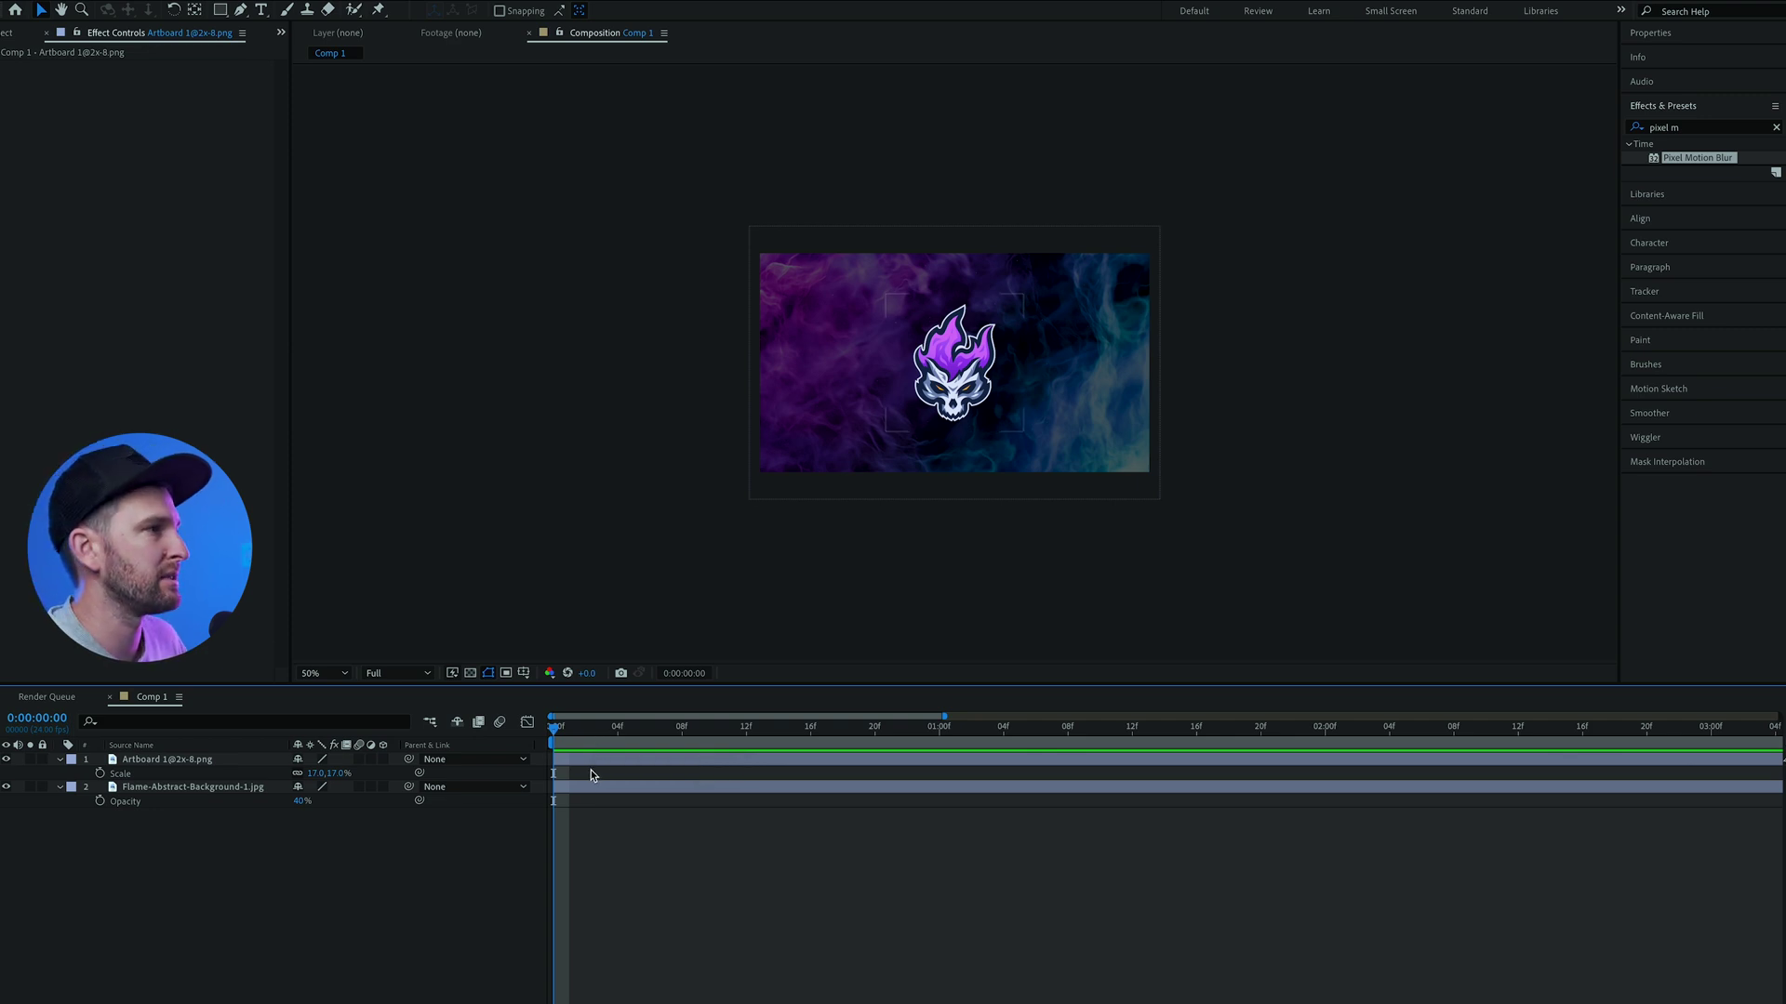
Rename the logo artwork layer 'logo' and the flame layer 'background'.
left_click(590, 759)
key("Return")
type("logo")
key("Return")
left_click(202, 790)
key("Return")
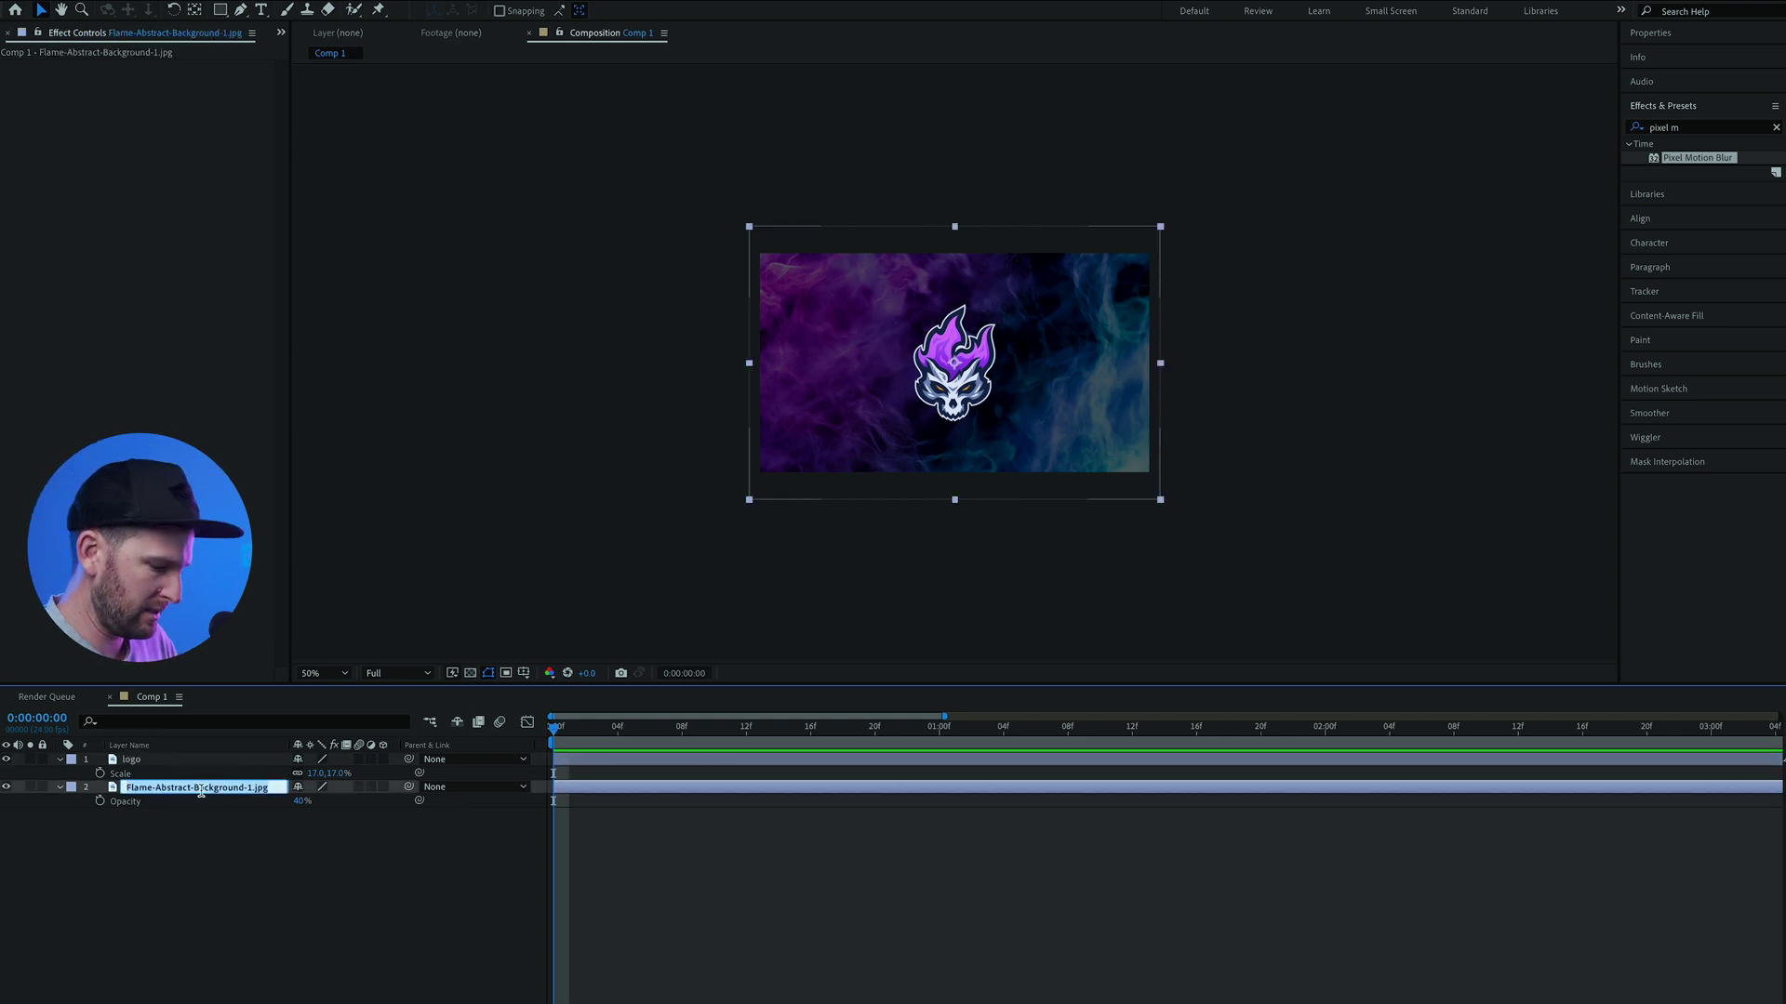
type("background")
key("Return")
Turn on the 3D Layer switch for both the logo and background layers.
left_click(383, 758)
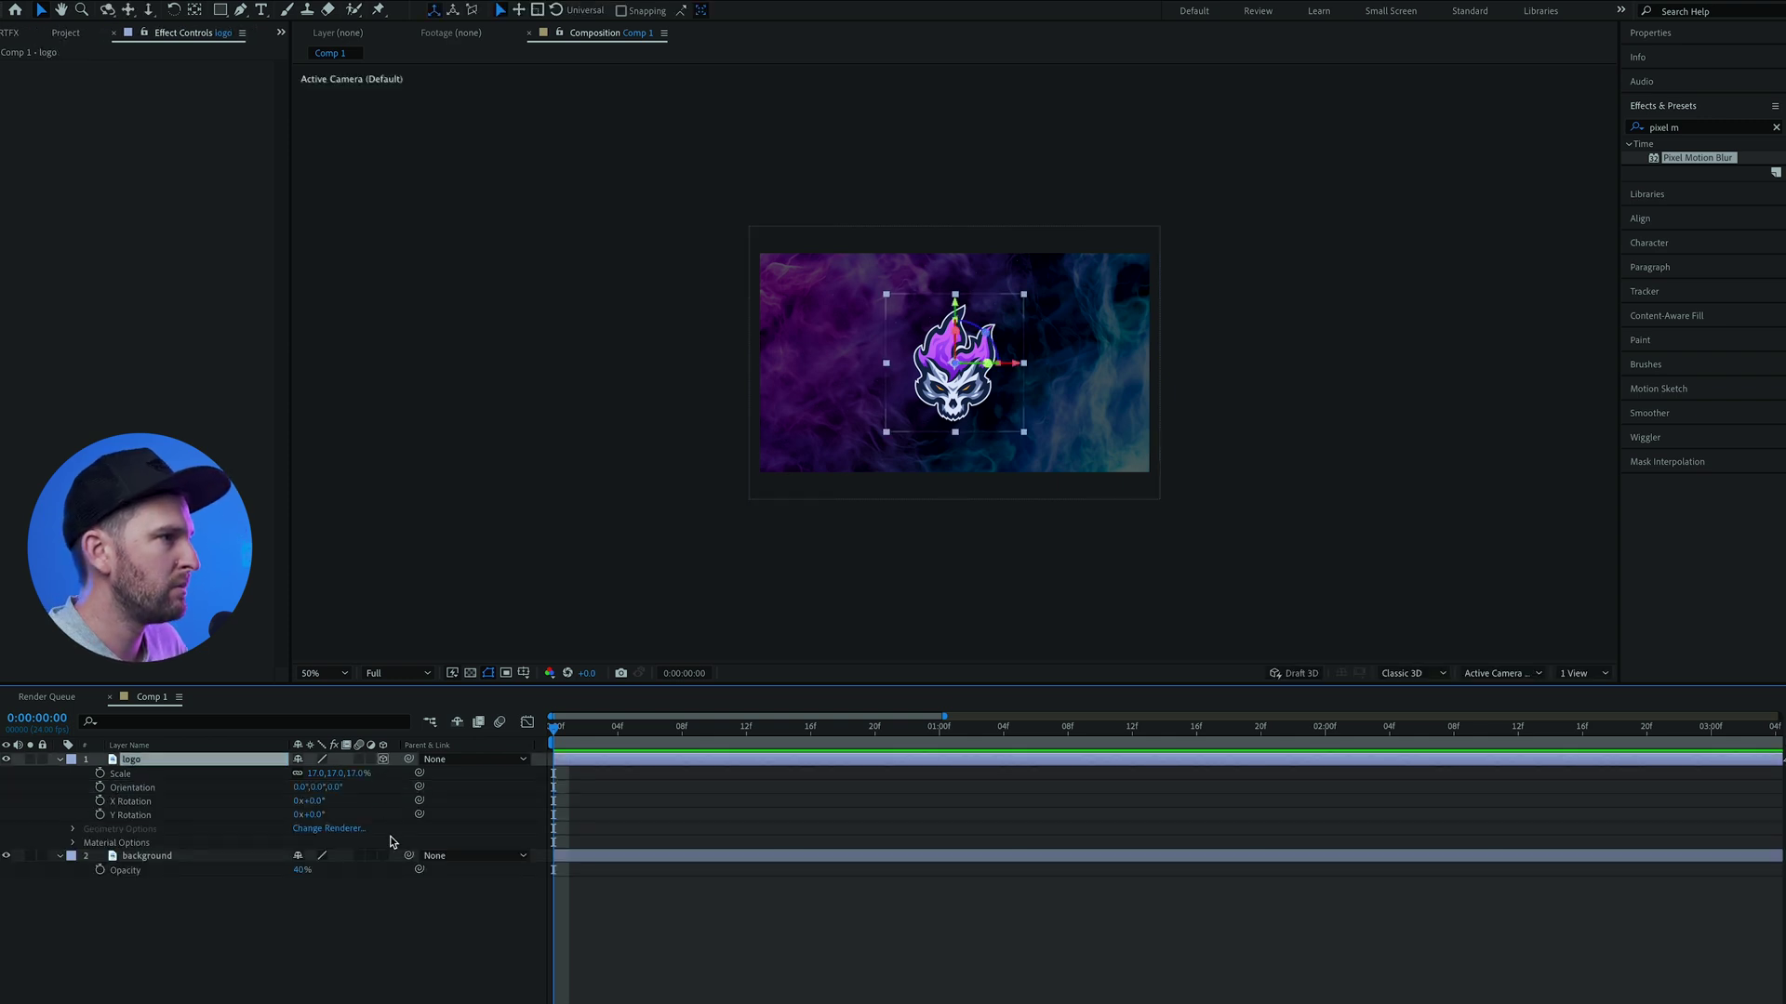
left_click(383, 856)
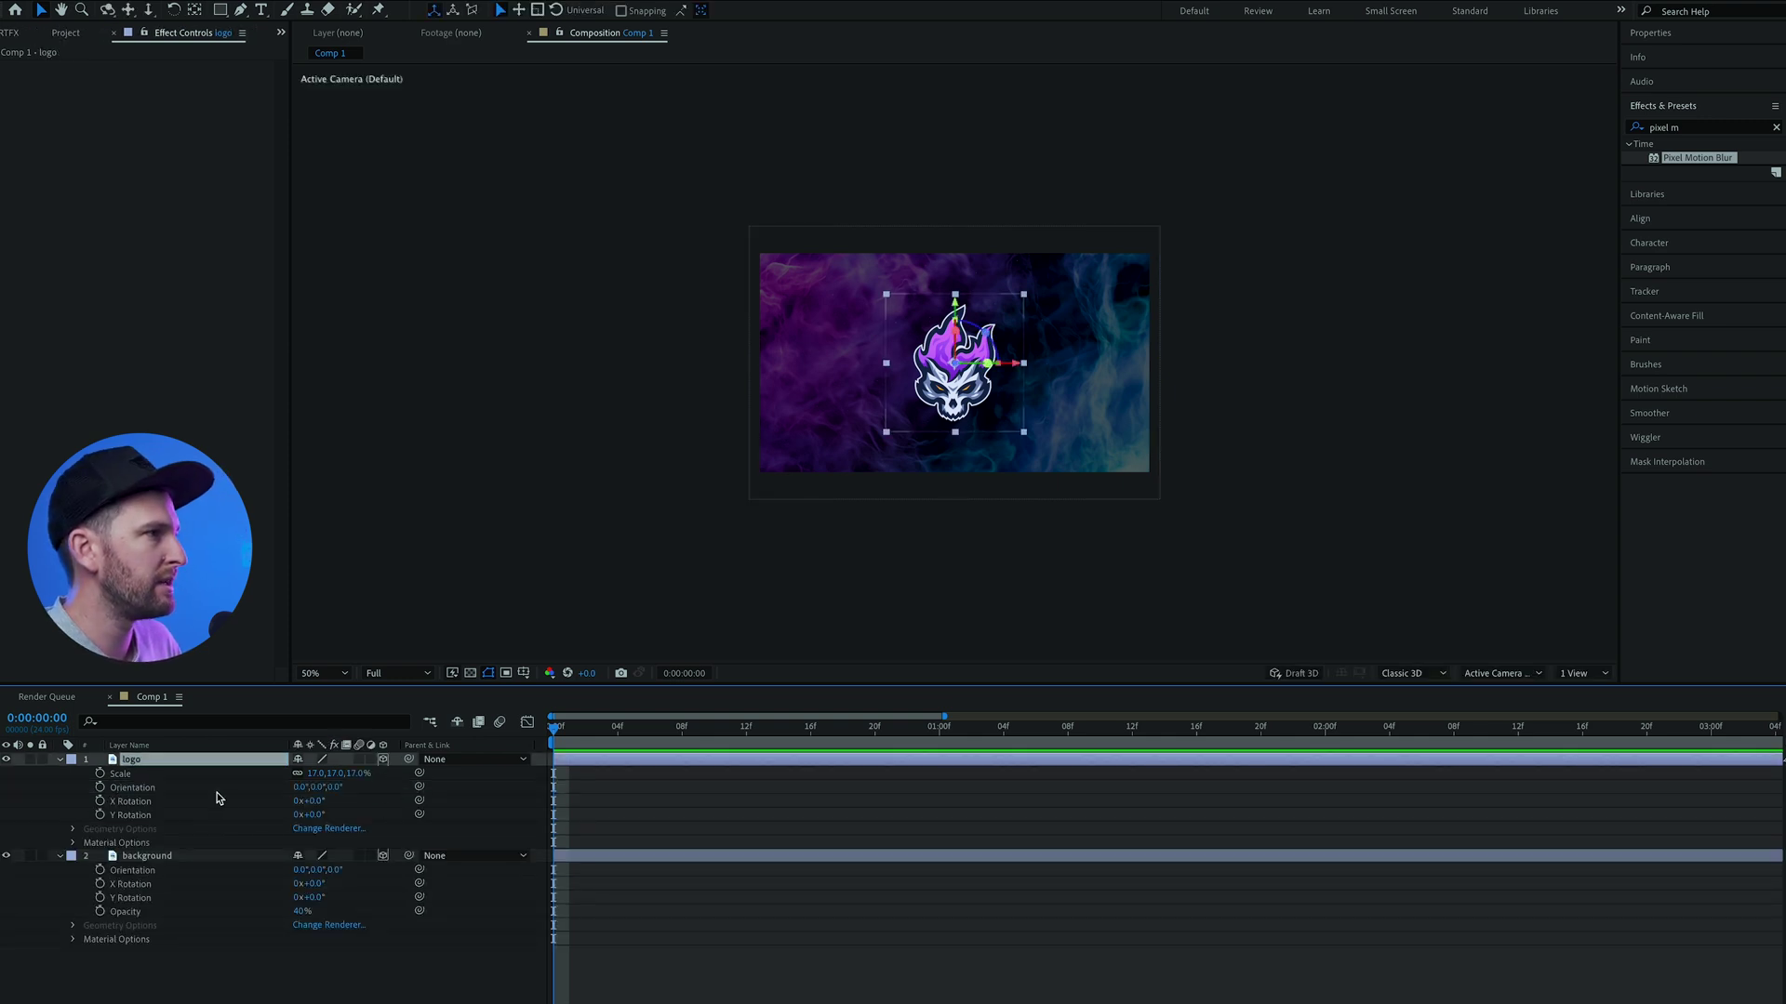
left_click(59, 855)
left_click(60, 759)
left_click(59, 759)
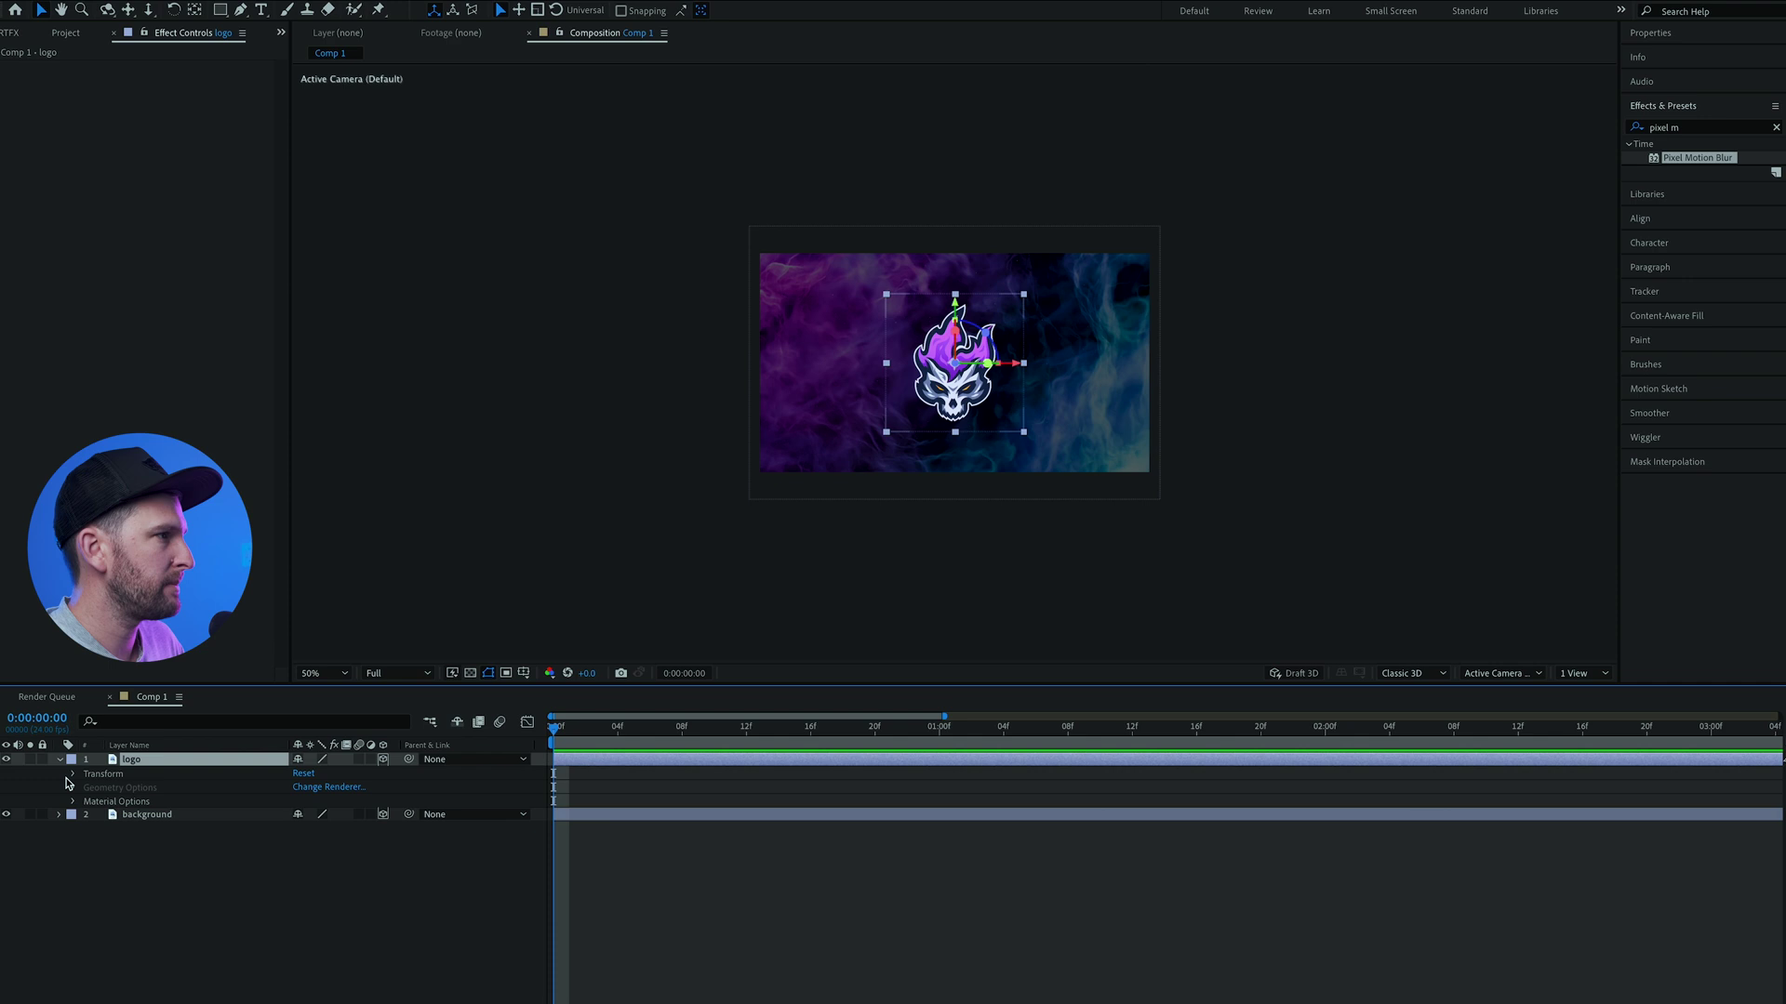
Keyframe the logo's Scale at frame 10 and at a much larger value at the start.
left_click(71, 774)
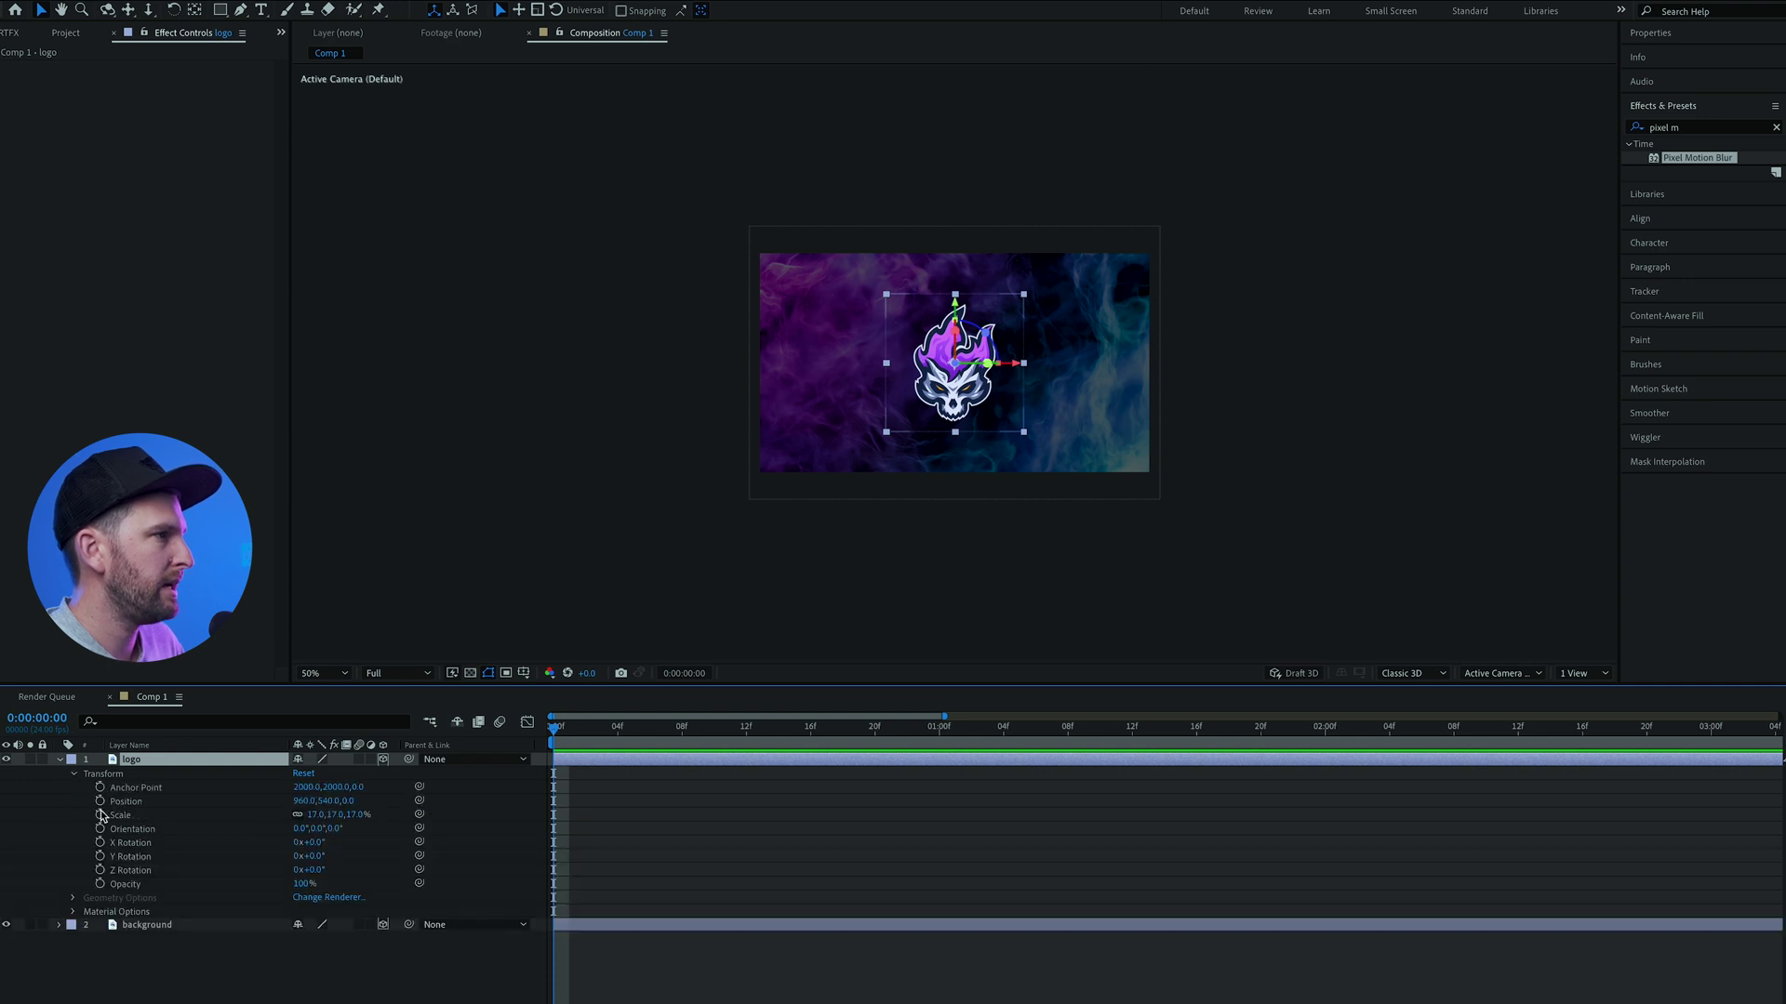
key("shift+Page_Down")
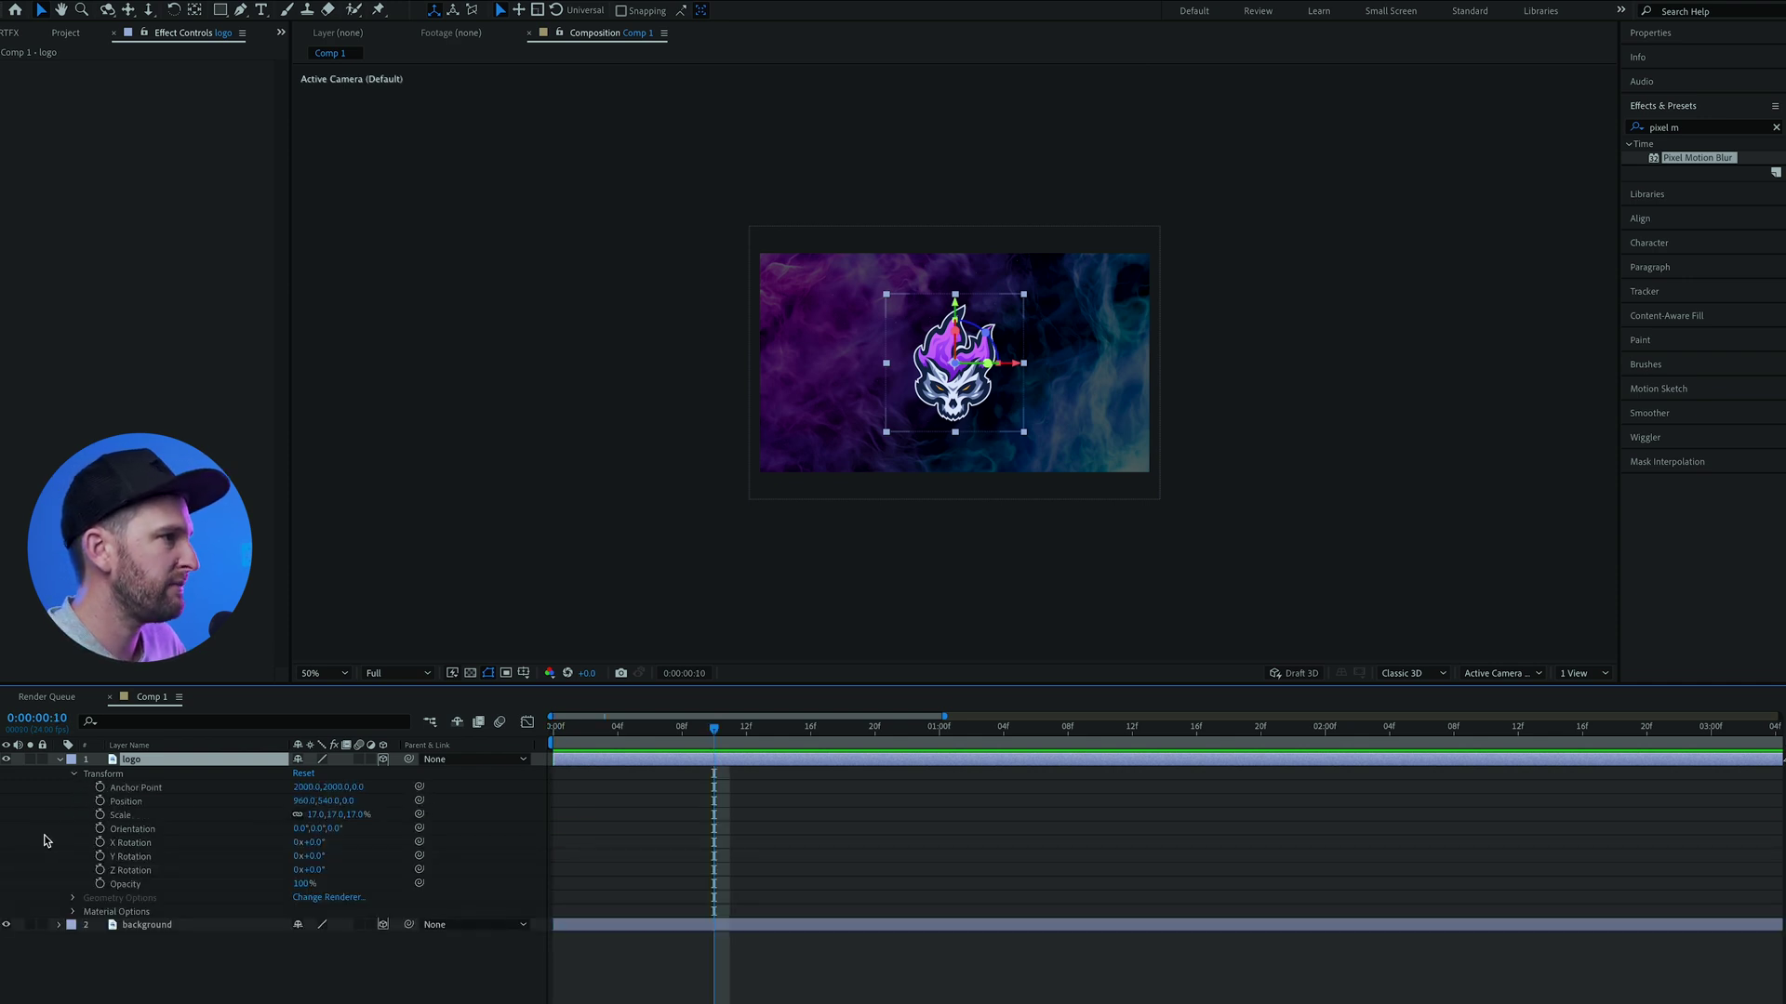
left_click(100, 815)
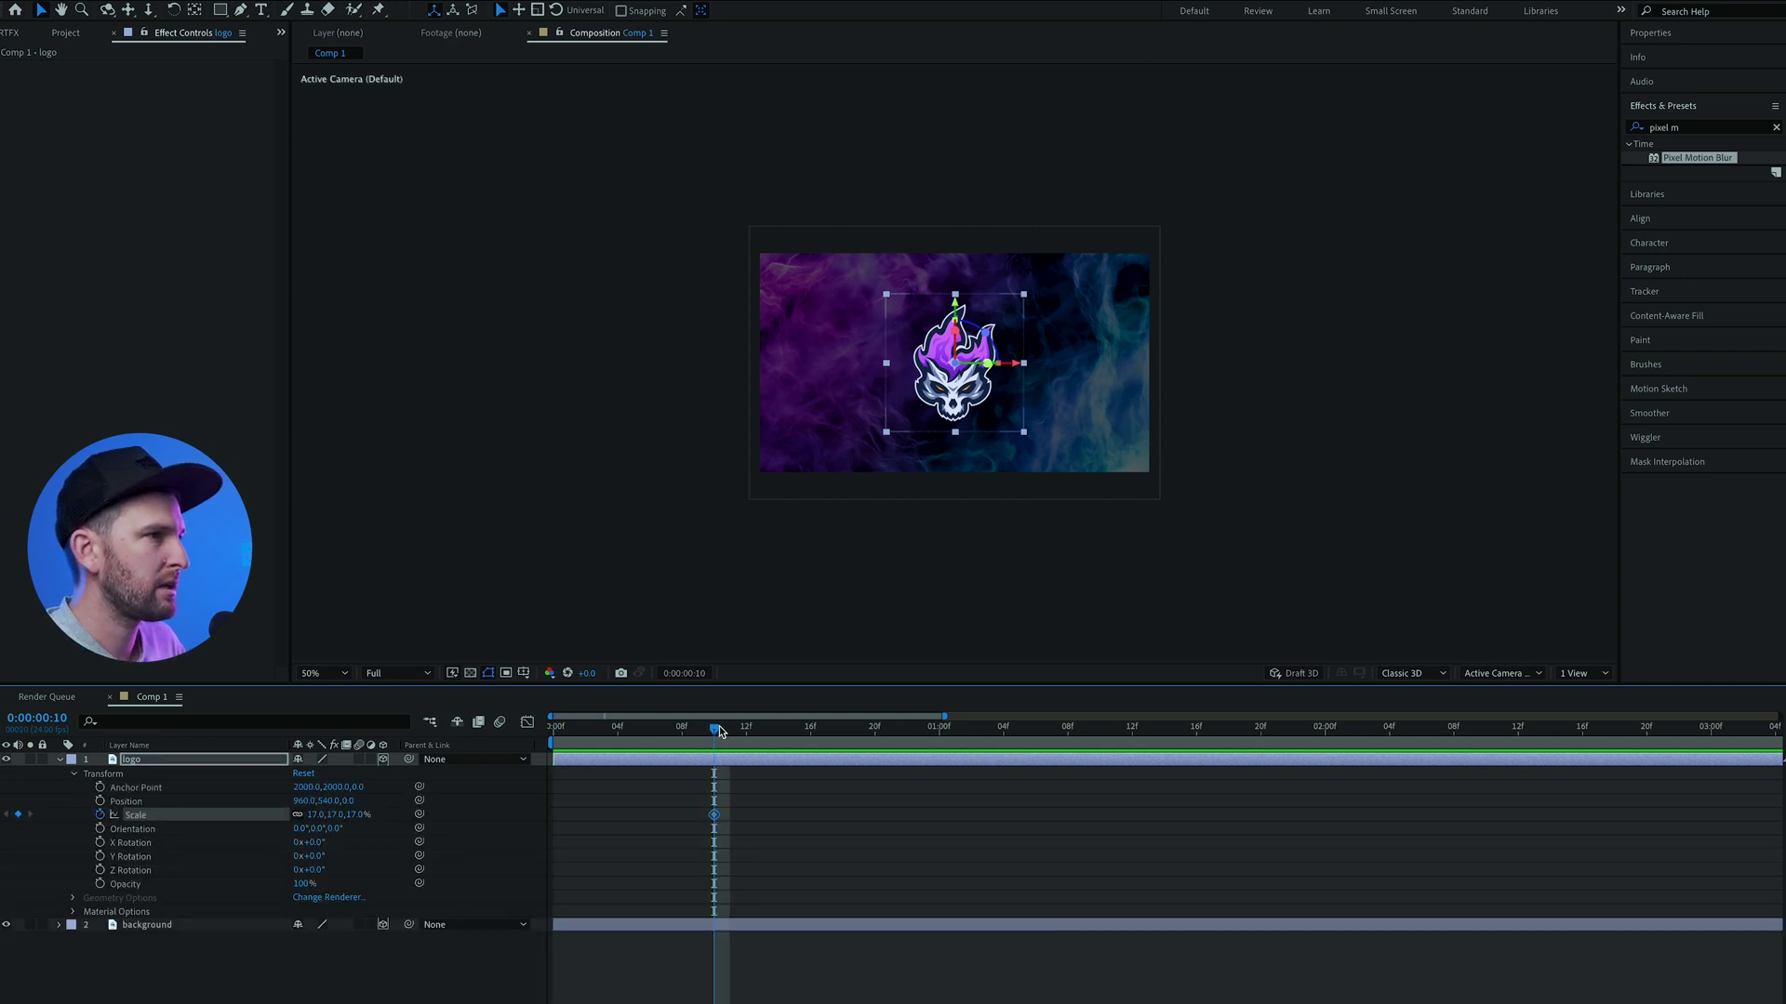
left_click_drag(718, 731, 554, 731)
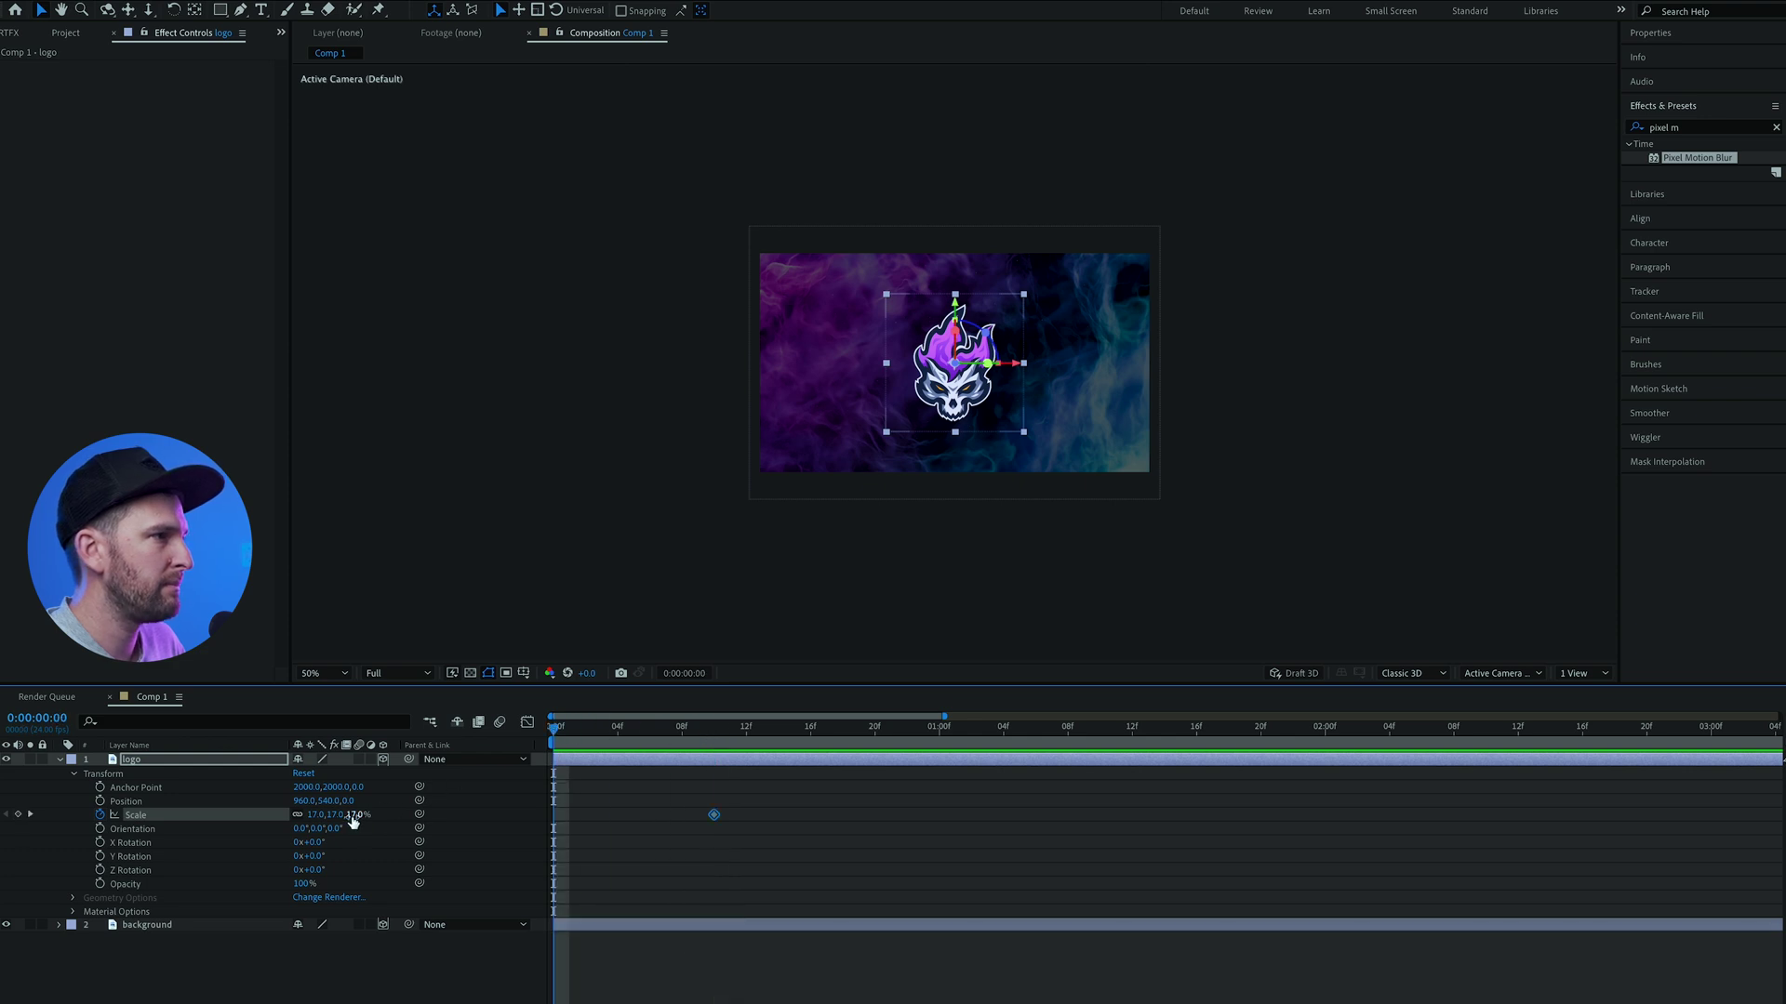
left_click_drag(353, 819, 747, 810)
Move the Scale keyframes to frames 5 and 12 and trim the logo to start at frame 5.
left_click_drag(553, 815, 633, 816)
left_click(636, 752)
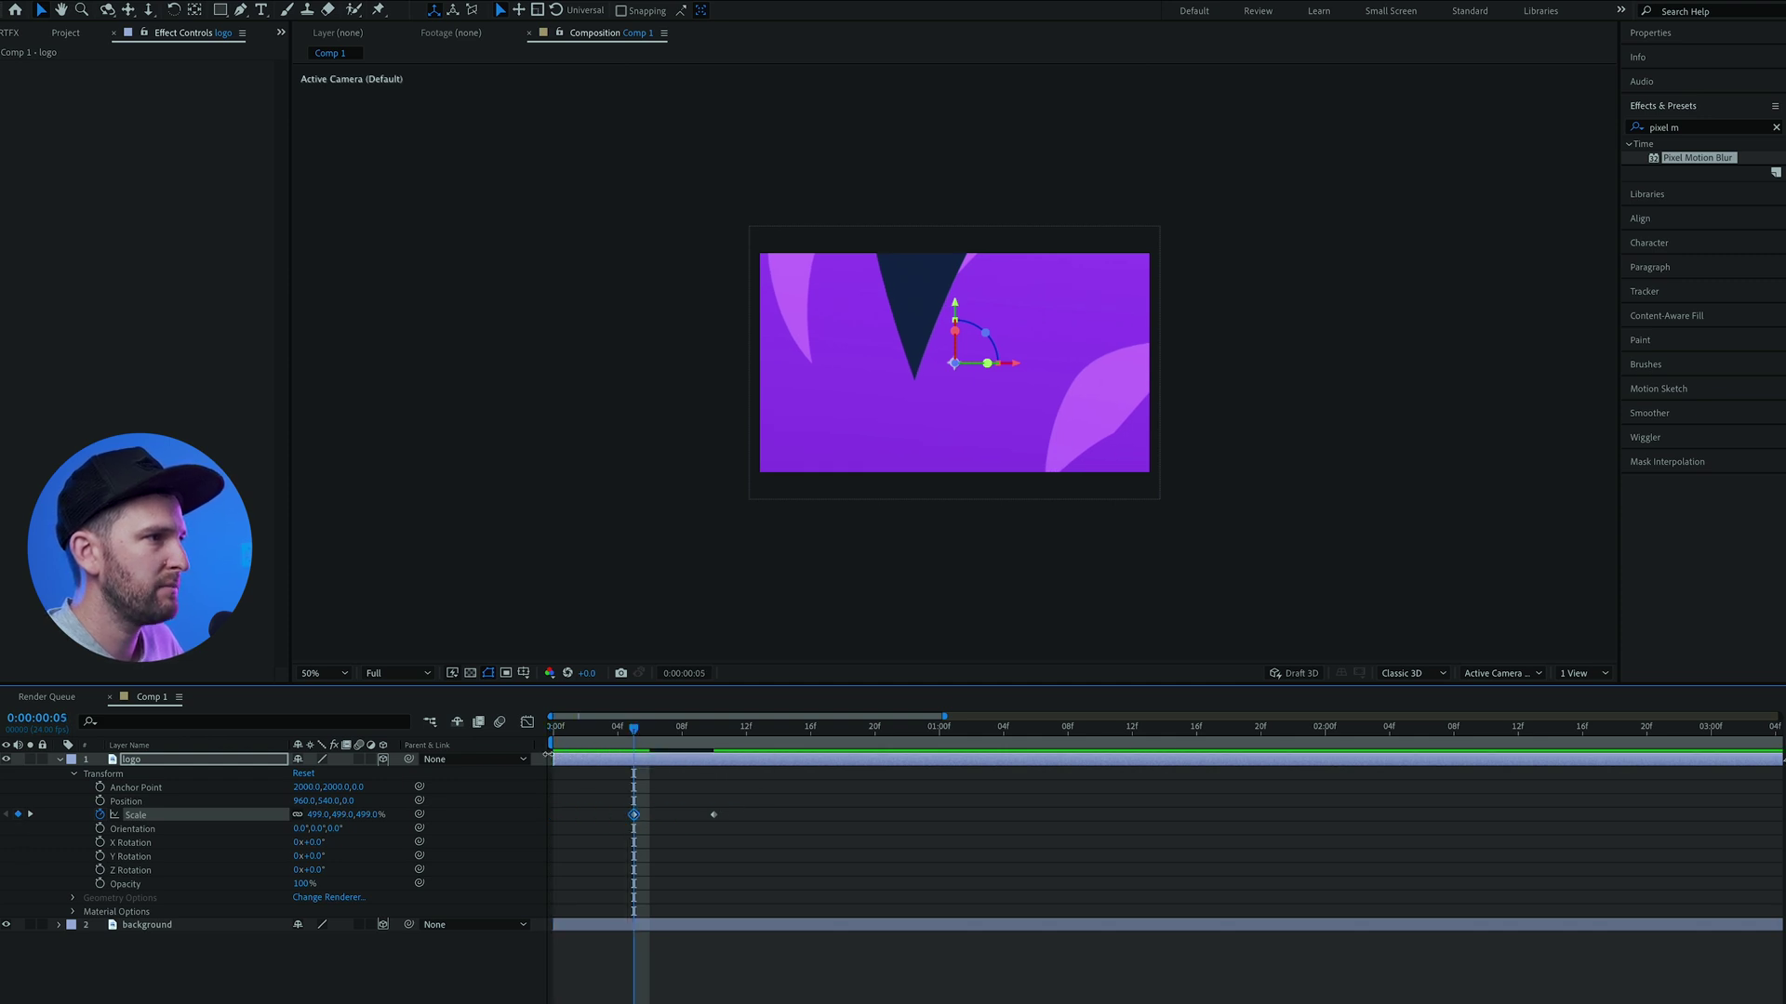
key("alt+bracketleft")
key("space")
left_click_drag(713, 814, 532, 857)
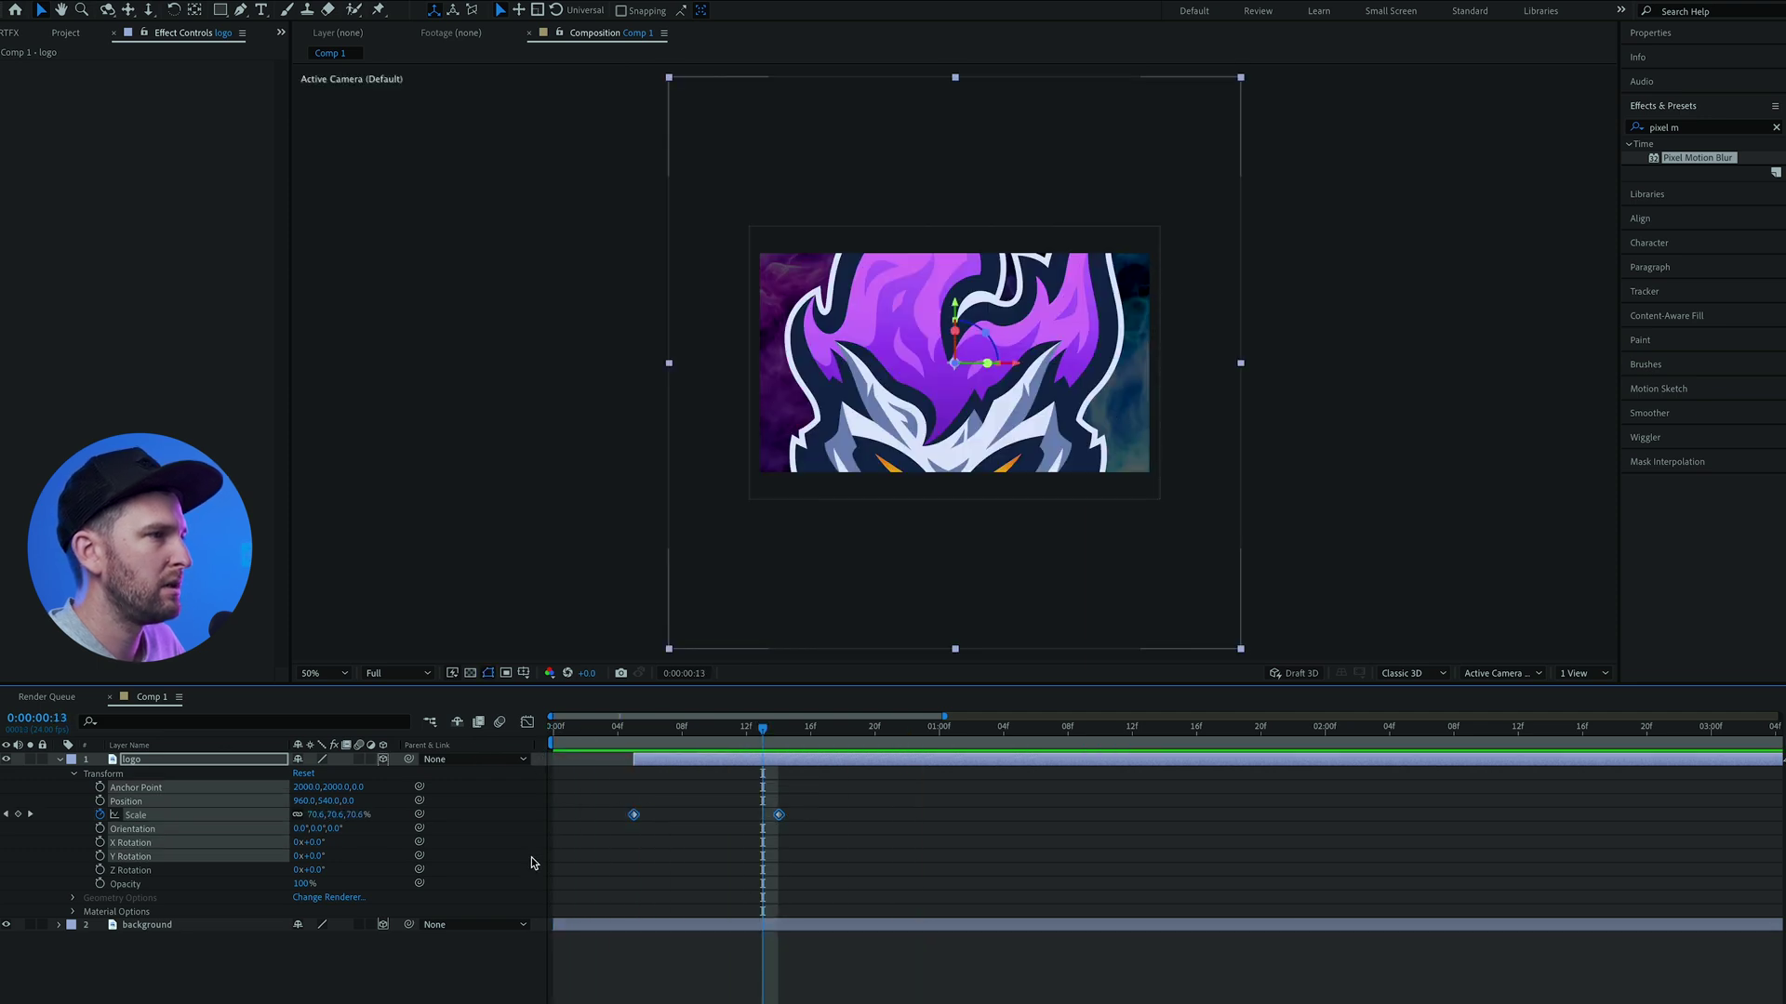
Apply the Flow easeOut curve (0.00, 0.00, 0.58, 1.00) to both logo Scale keyframes and preview.
left_click(281, 32)
left_click(335, 93)
left_click(167, 309)
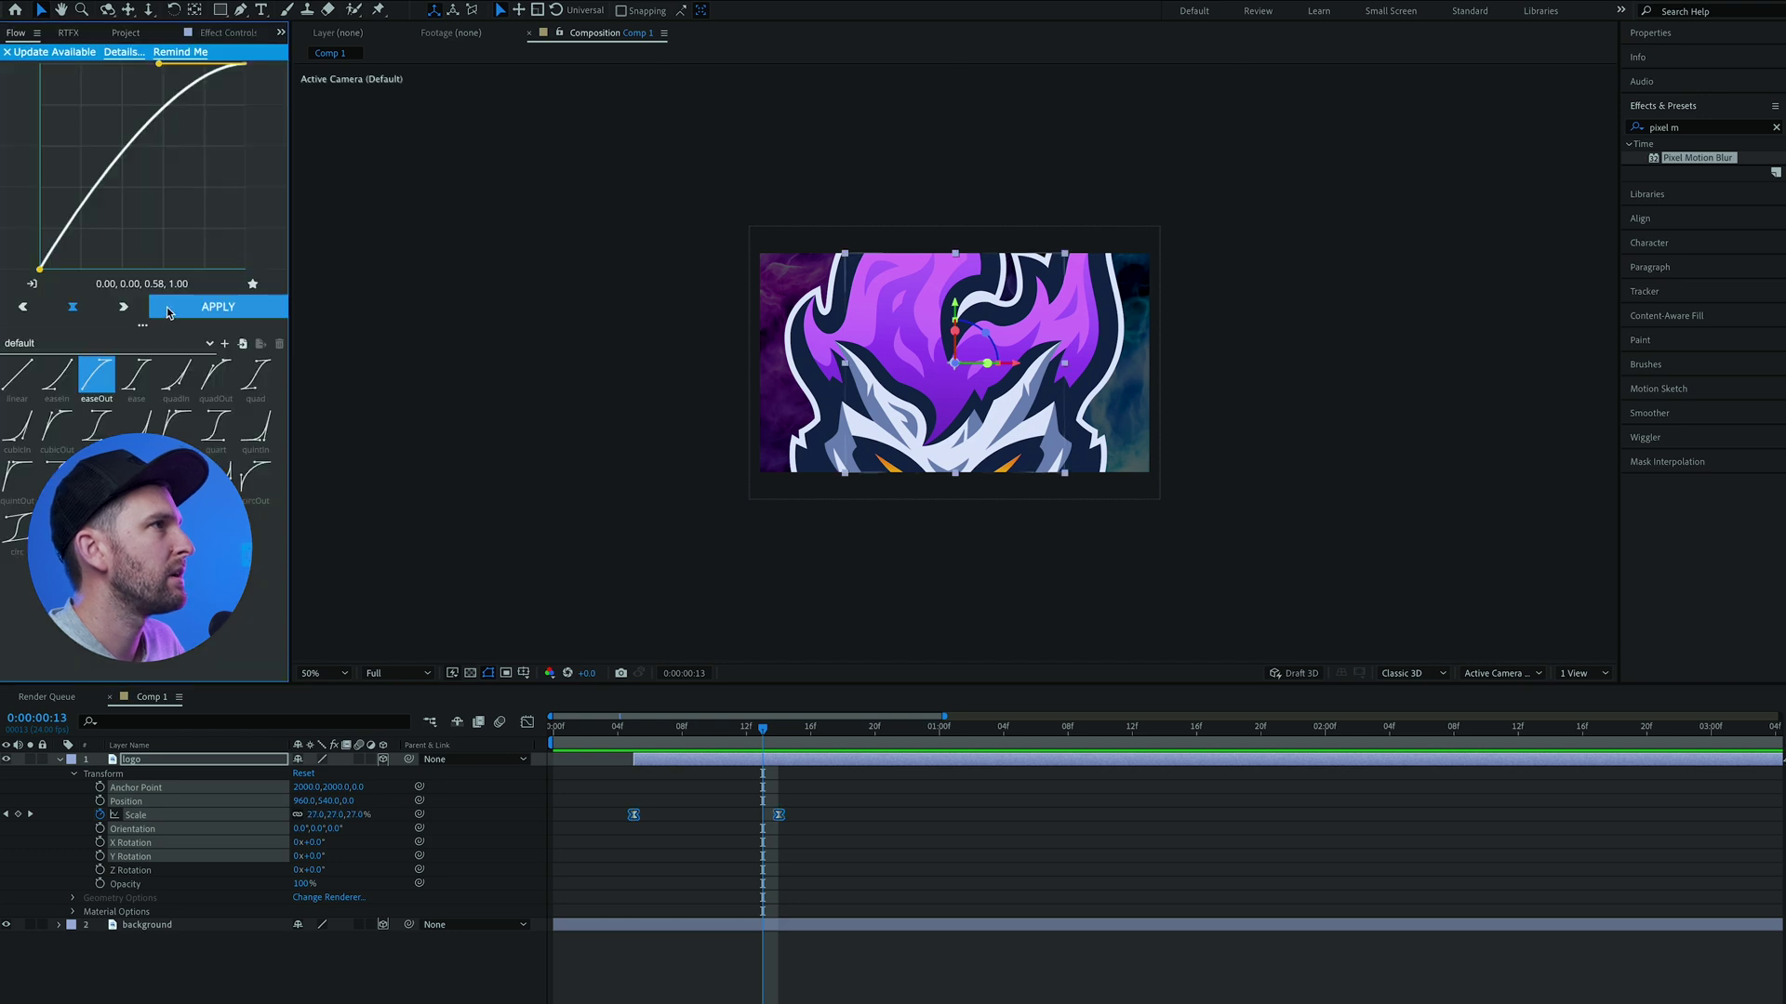
key("space")
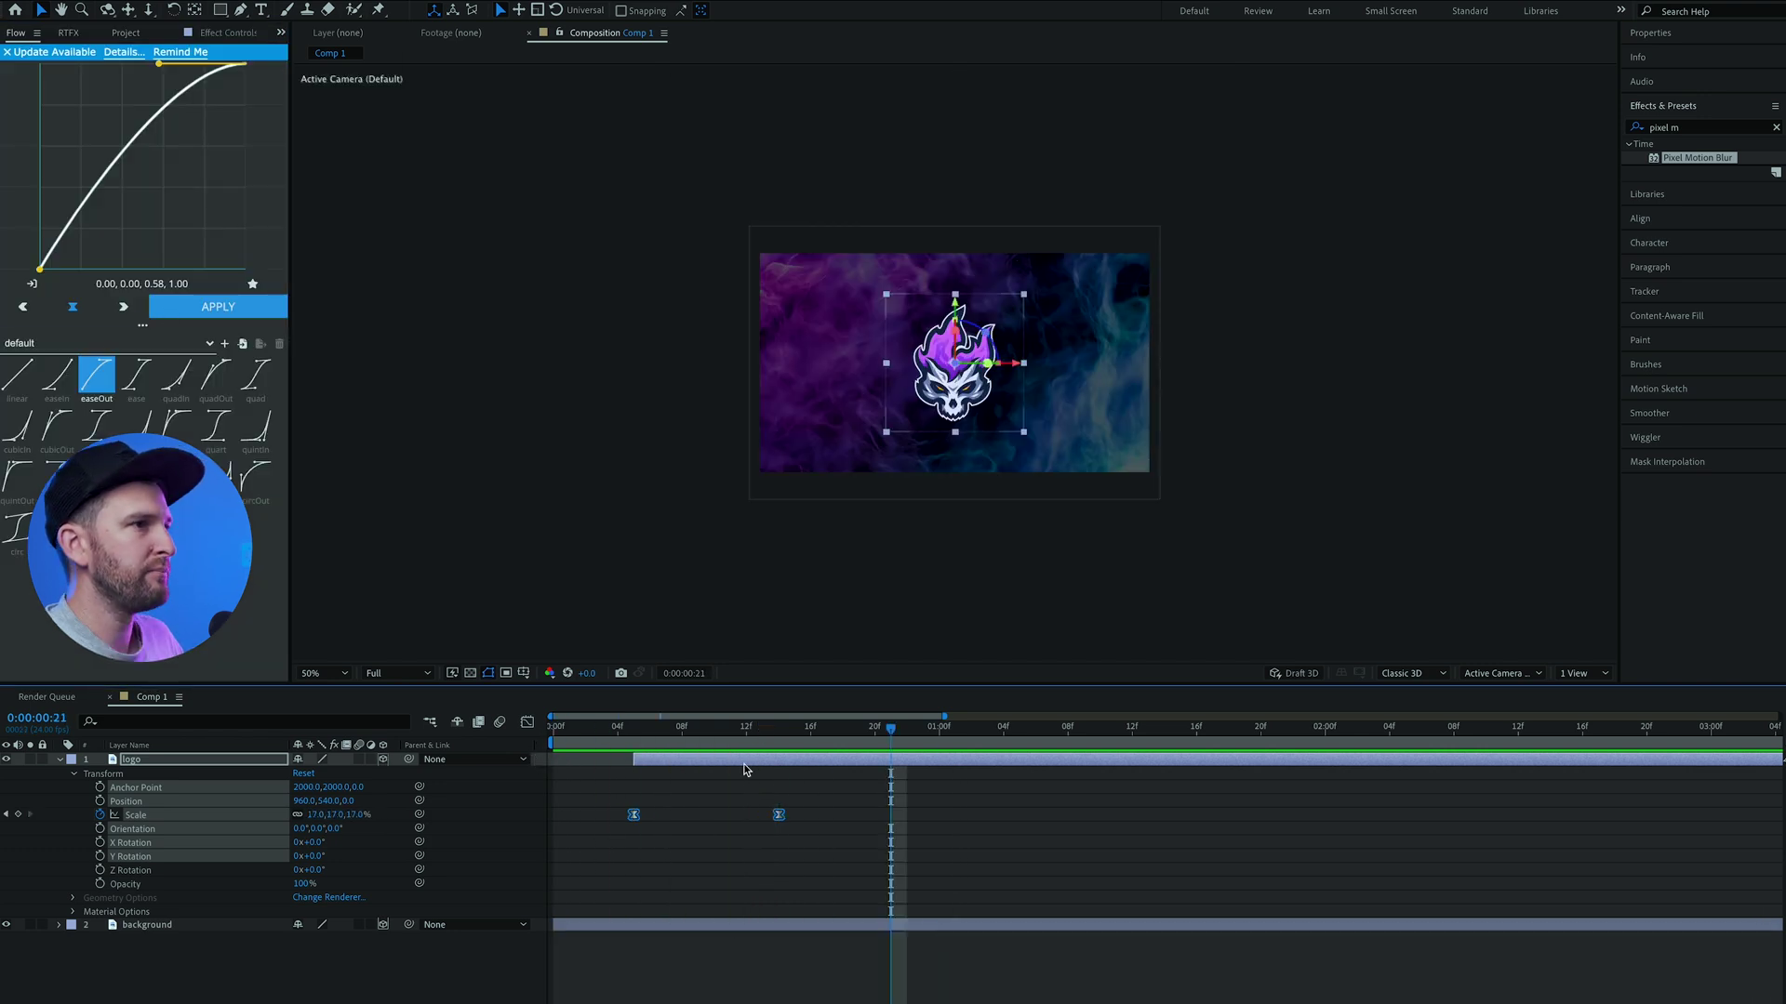
left_click(779, 727)
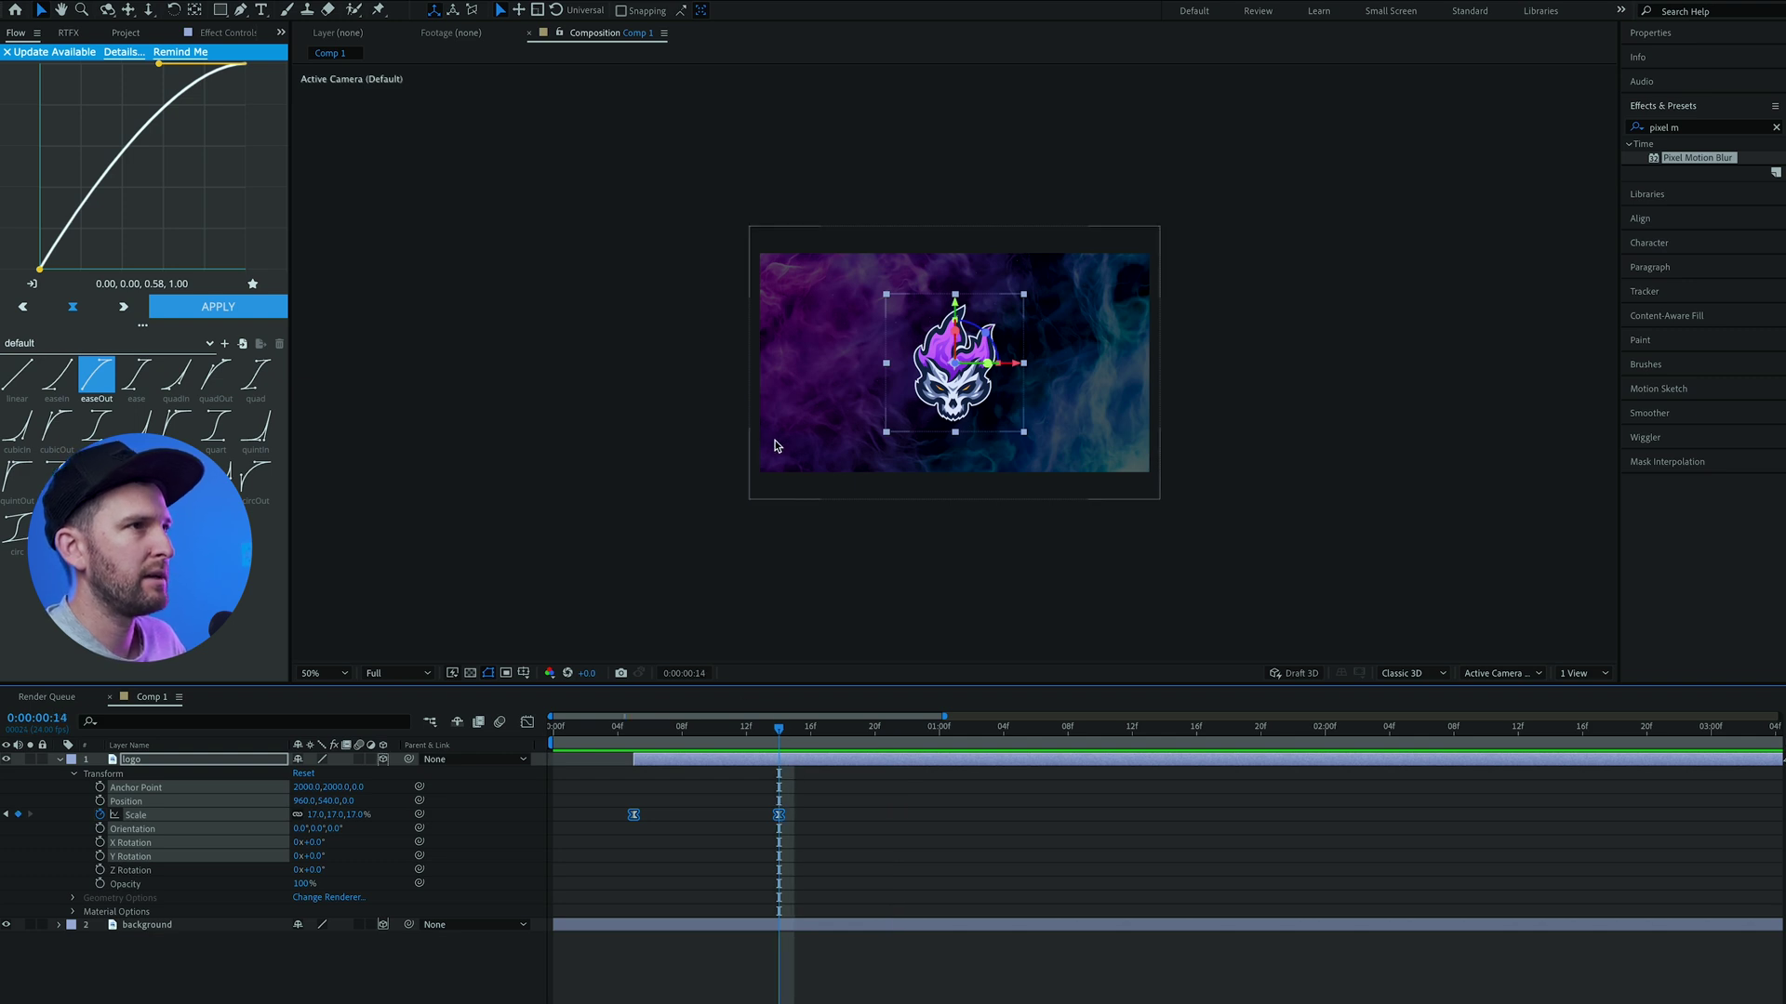
left_click(875, 953)
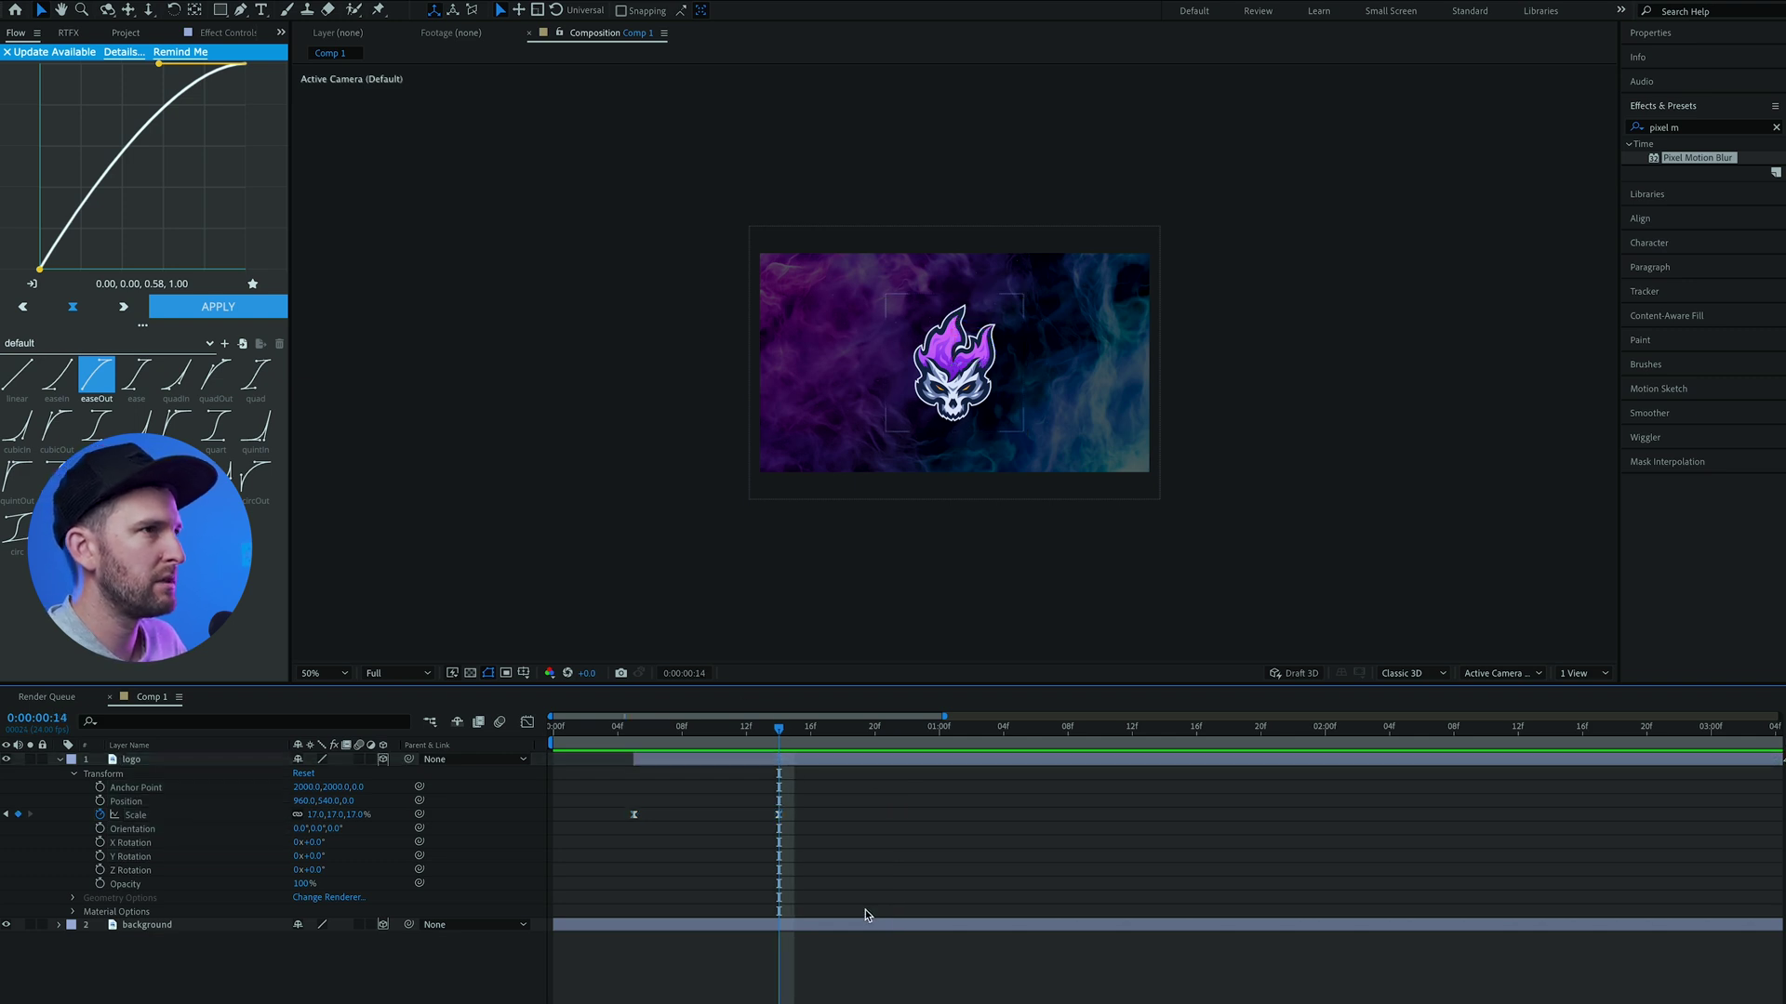
Add a new camera layer with the default camera settings.
right_click(354, 978)
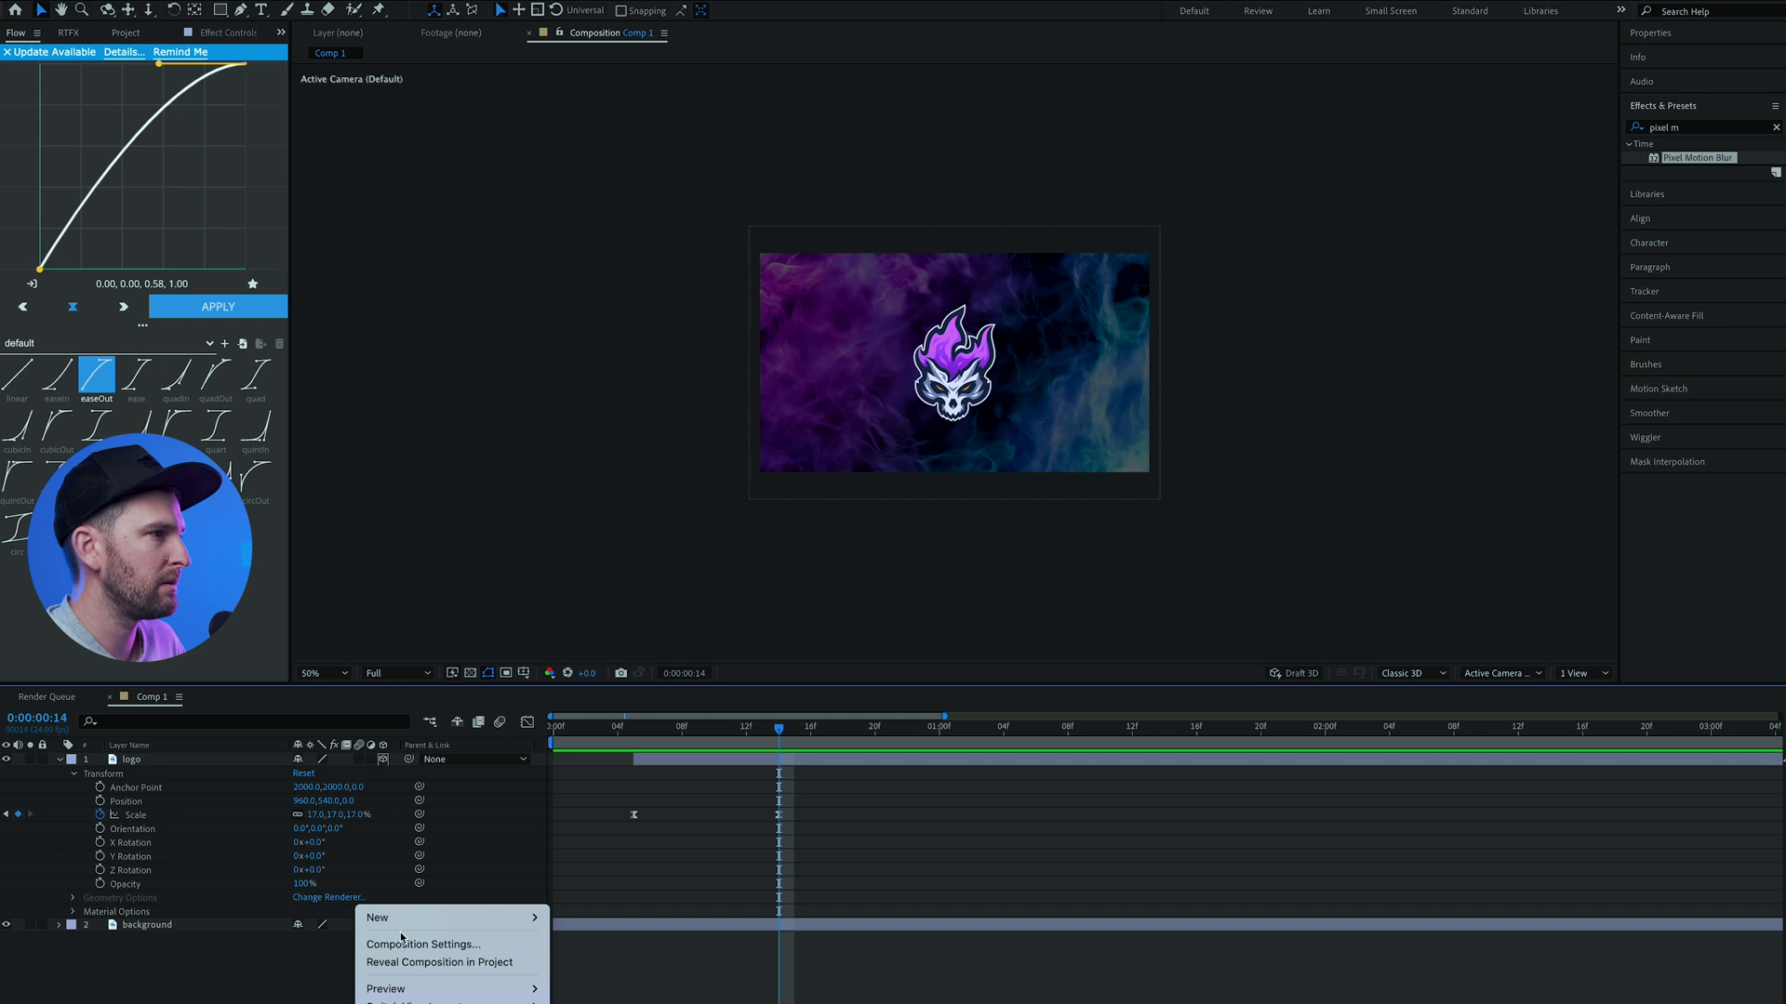
mouse_move(399, 919)
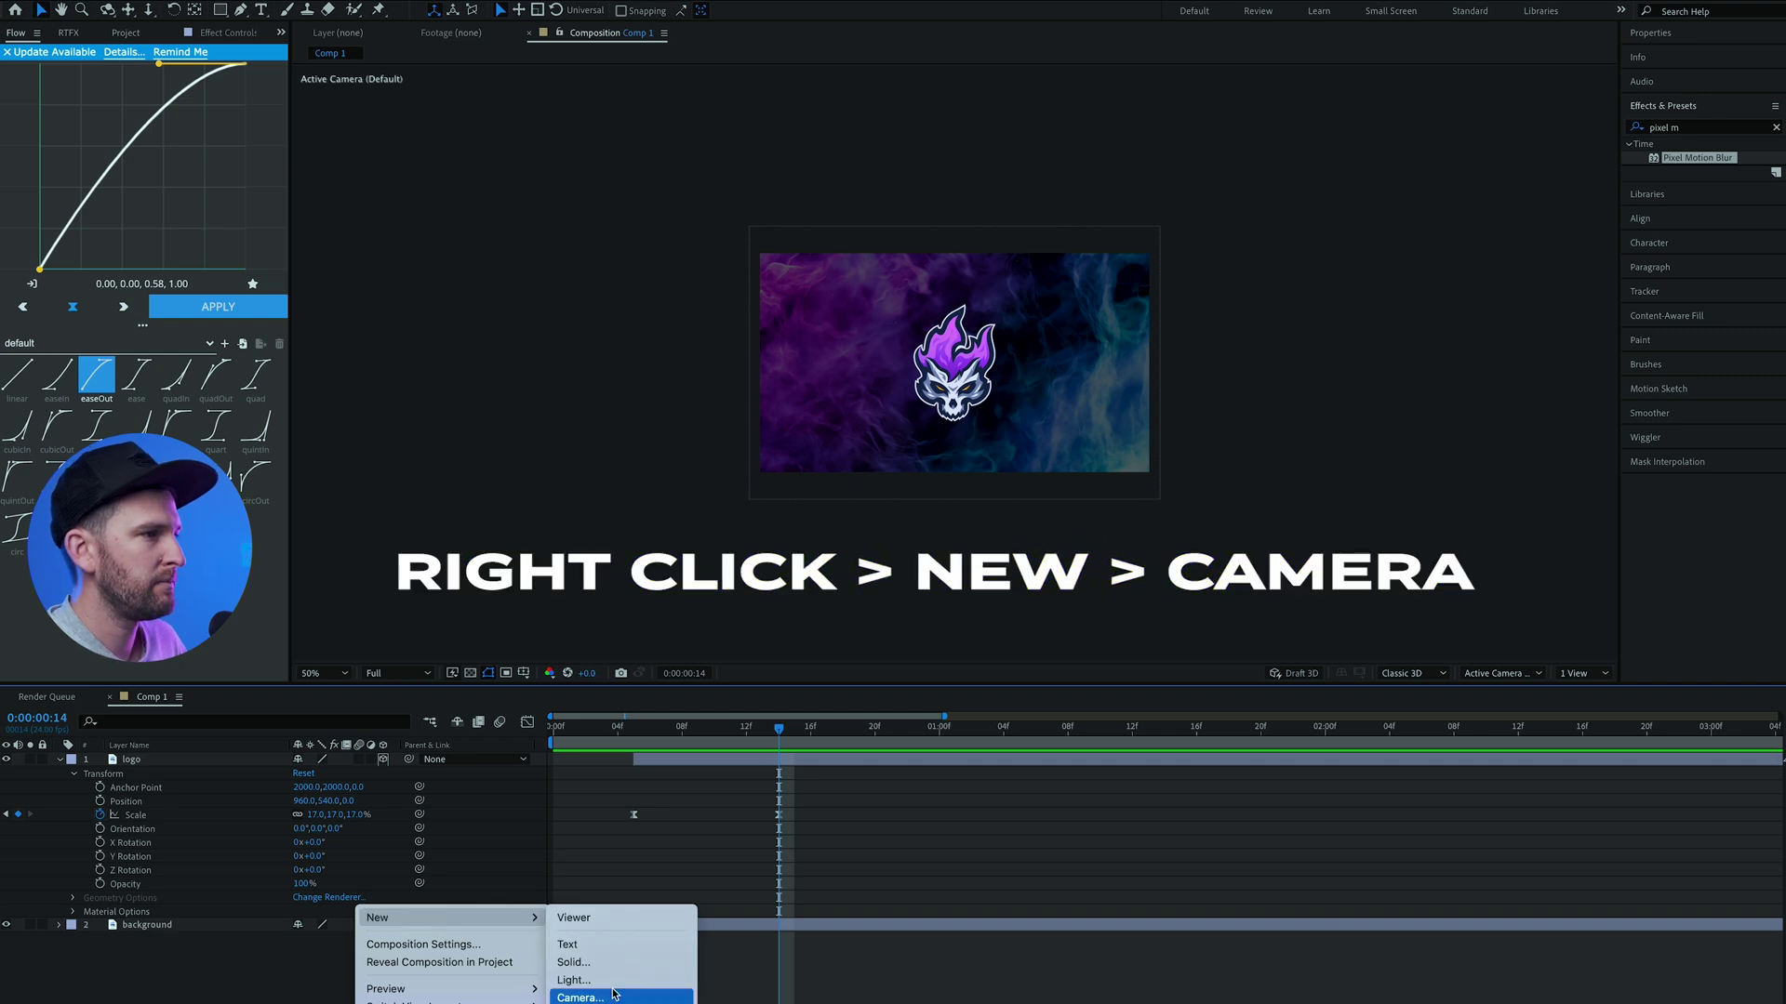
left_click(580, 997)
left_click(861, 741)
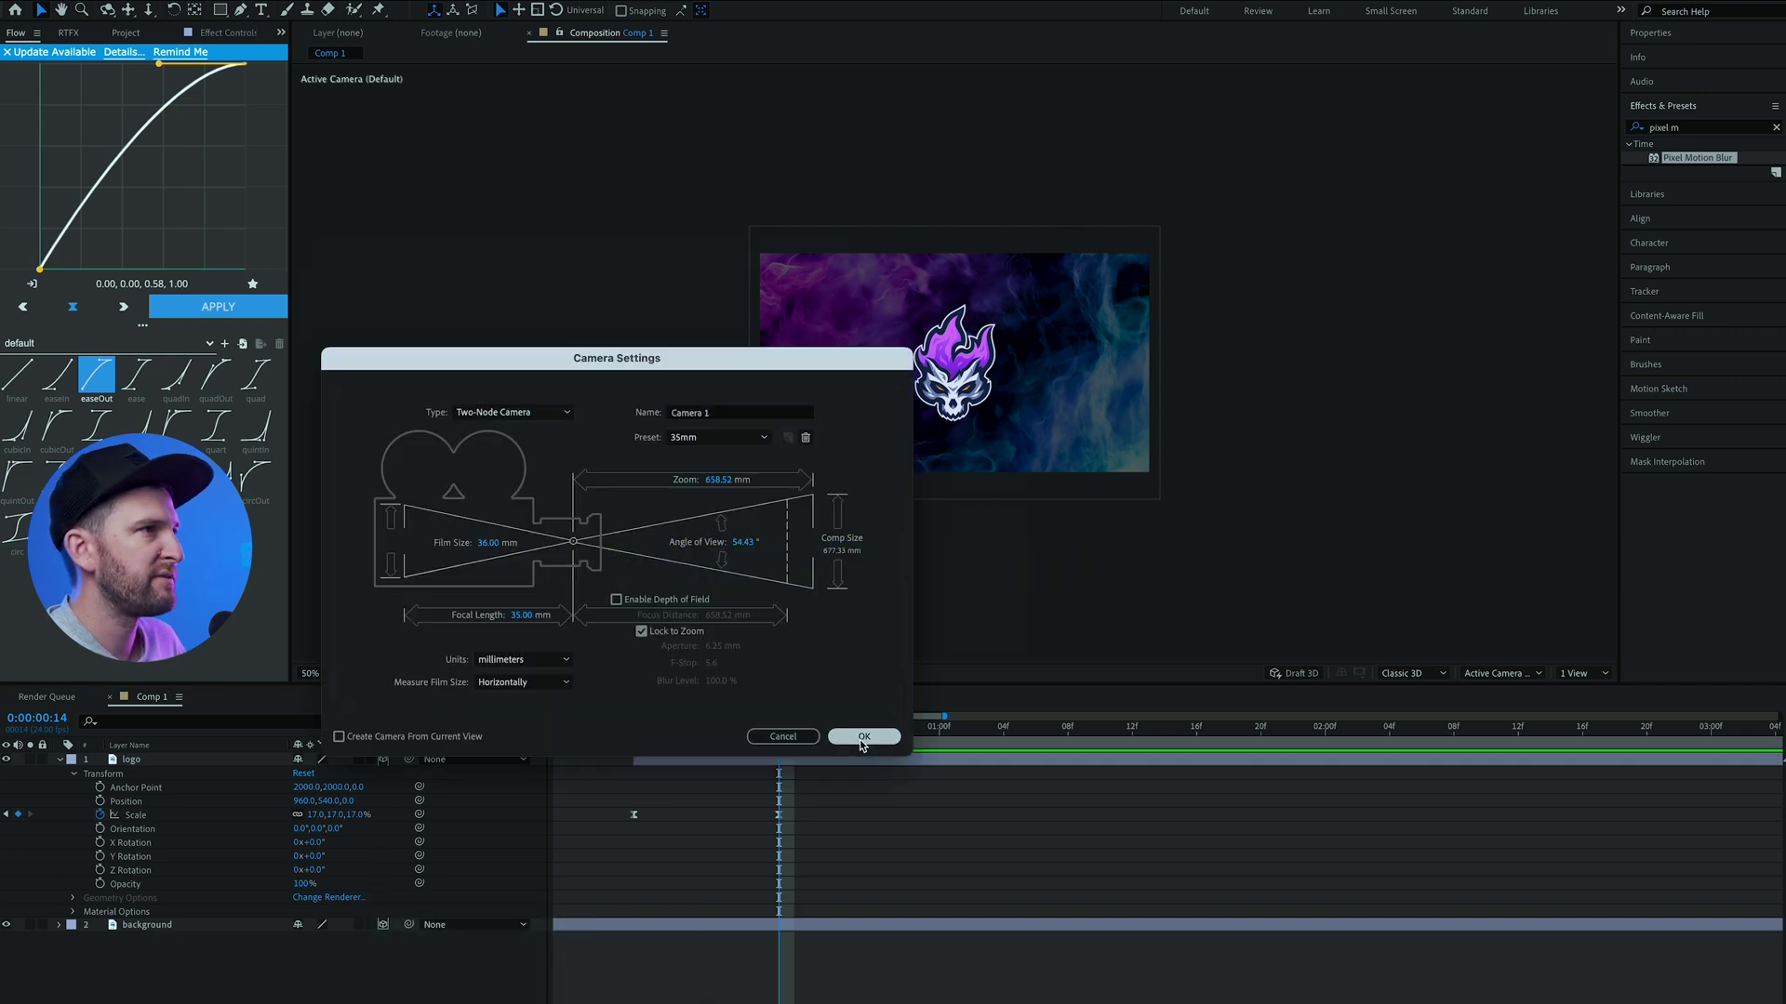
Add a null object layer and rename it 'Control'.
right_click(299, 966)
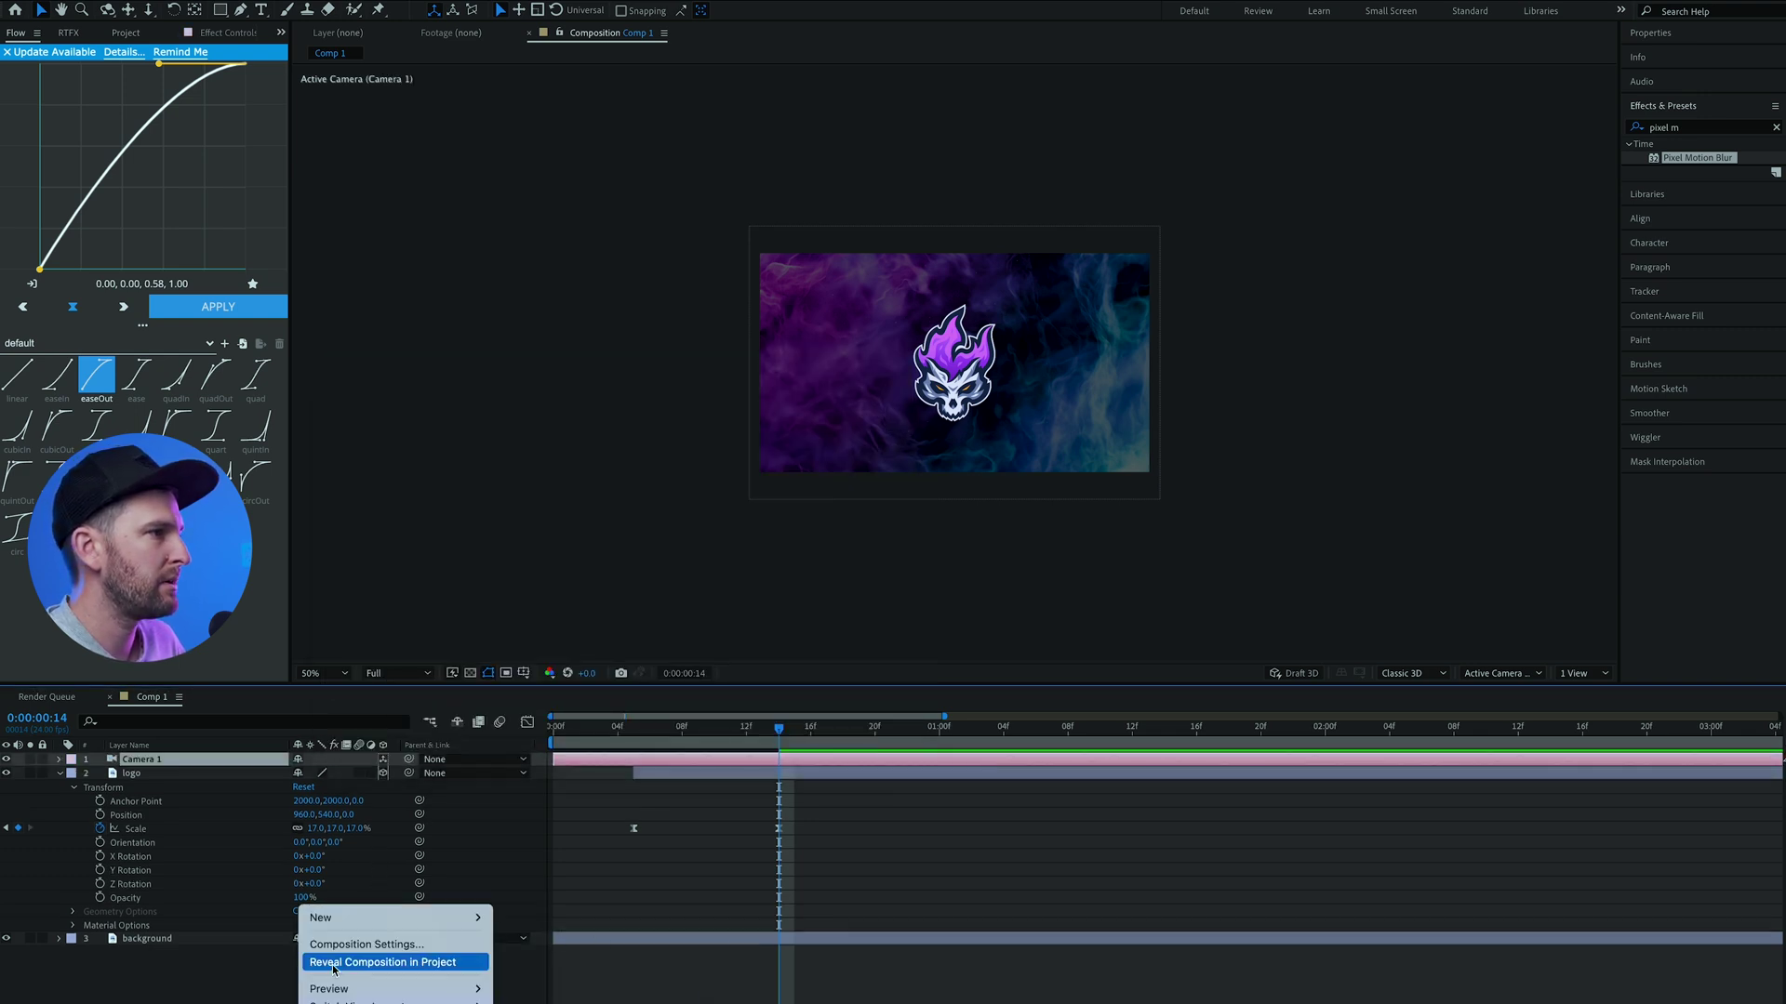
mouse_move(362, 929)
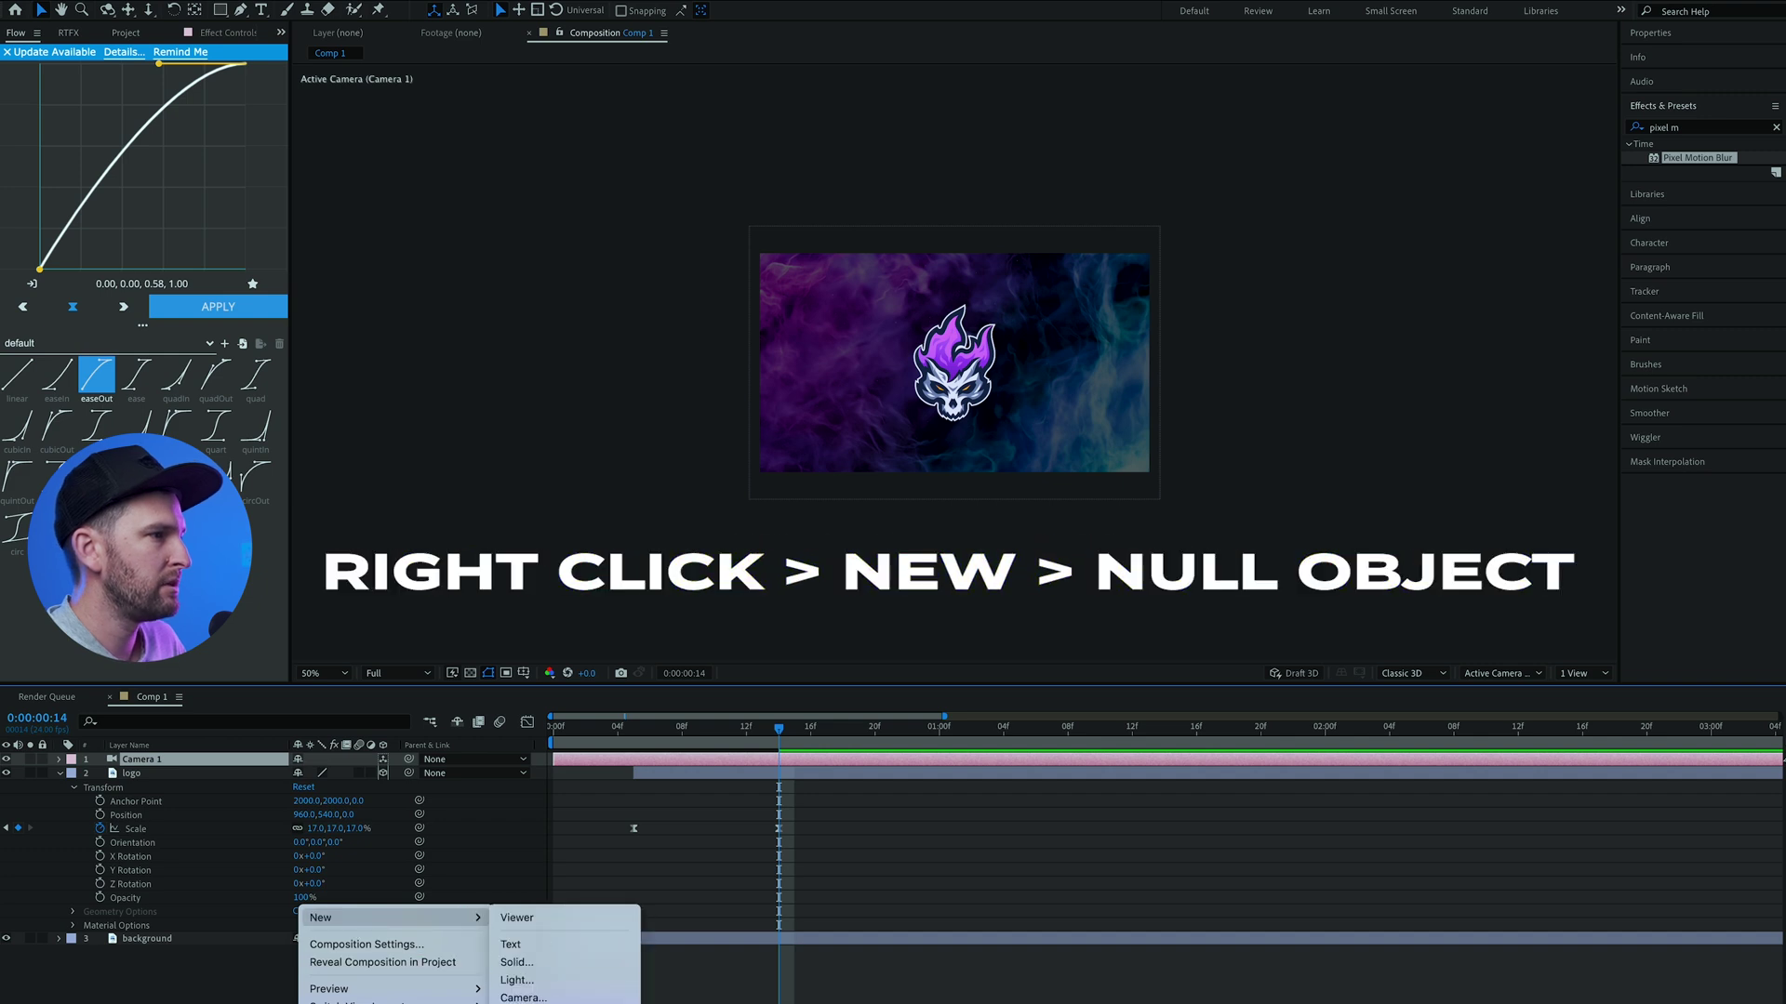
left_click(532, 995)
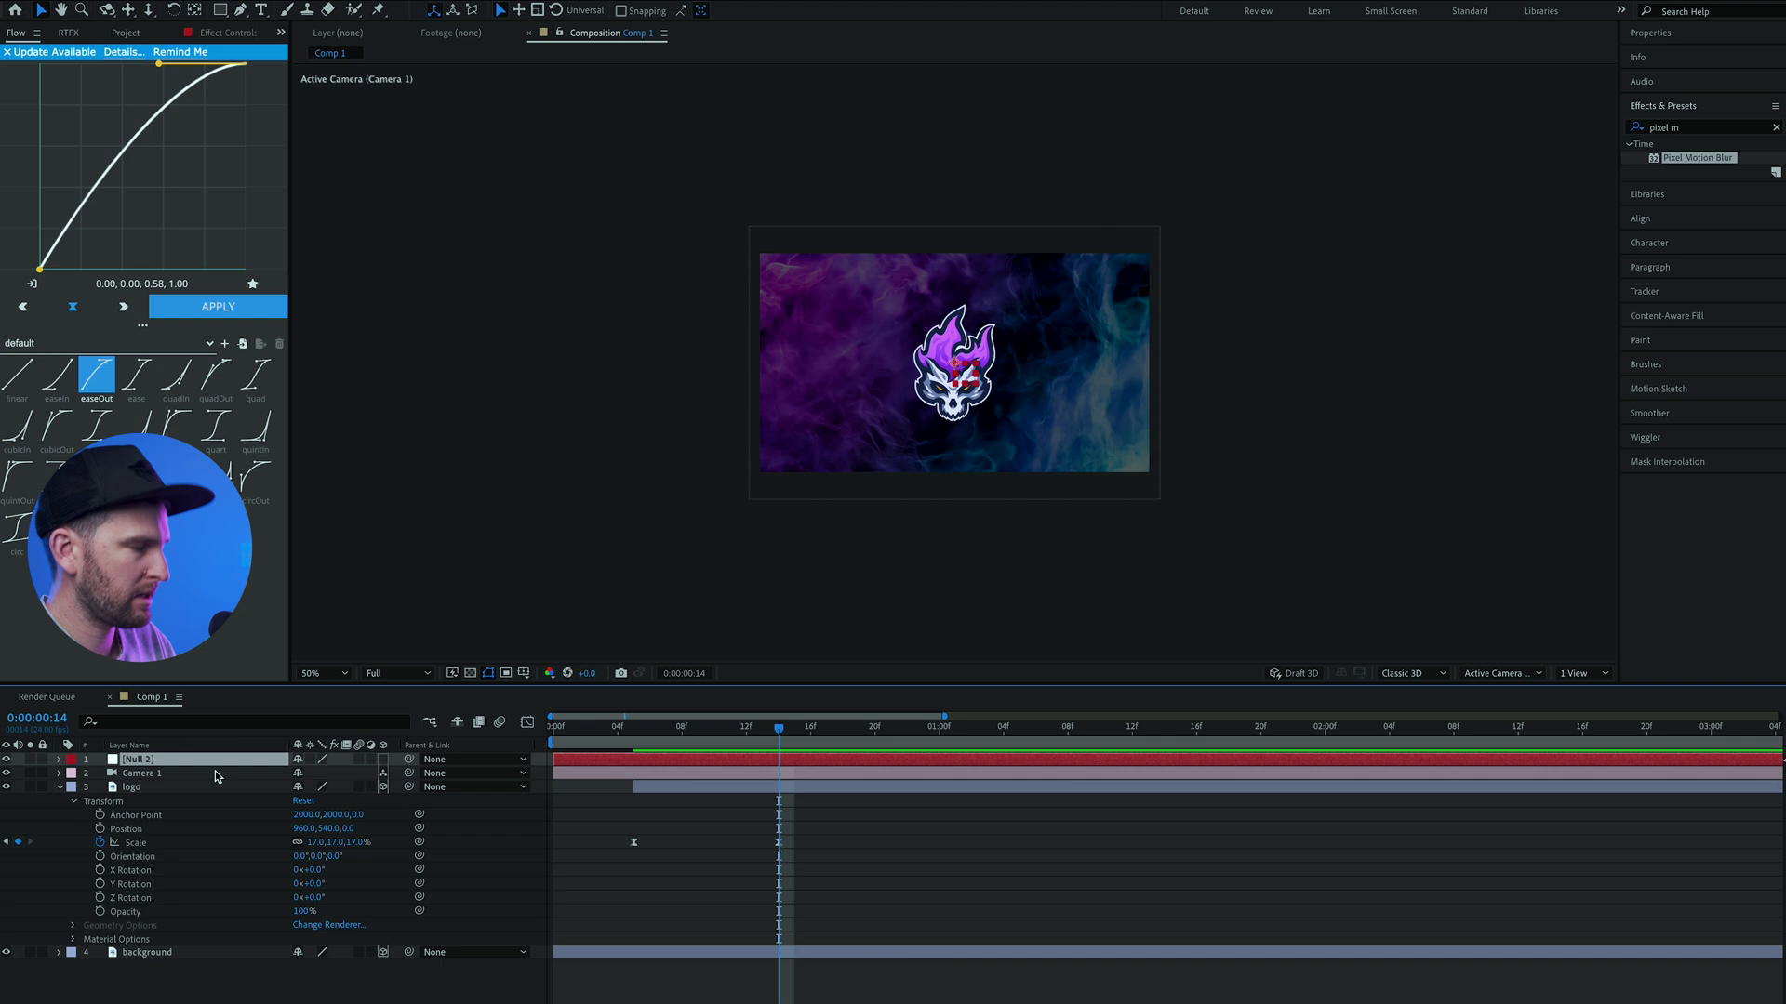
key("Return")
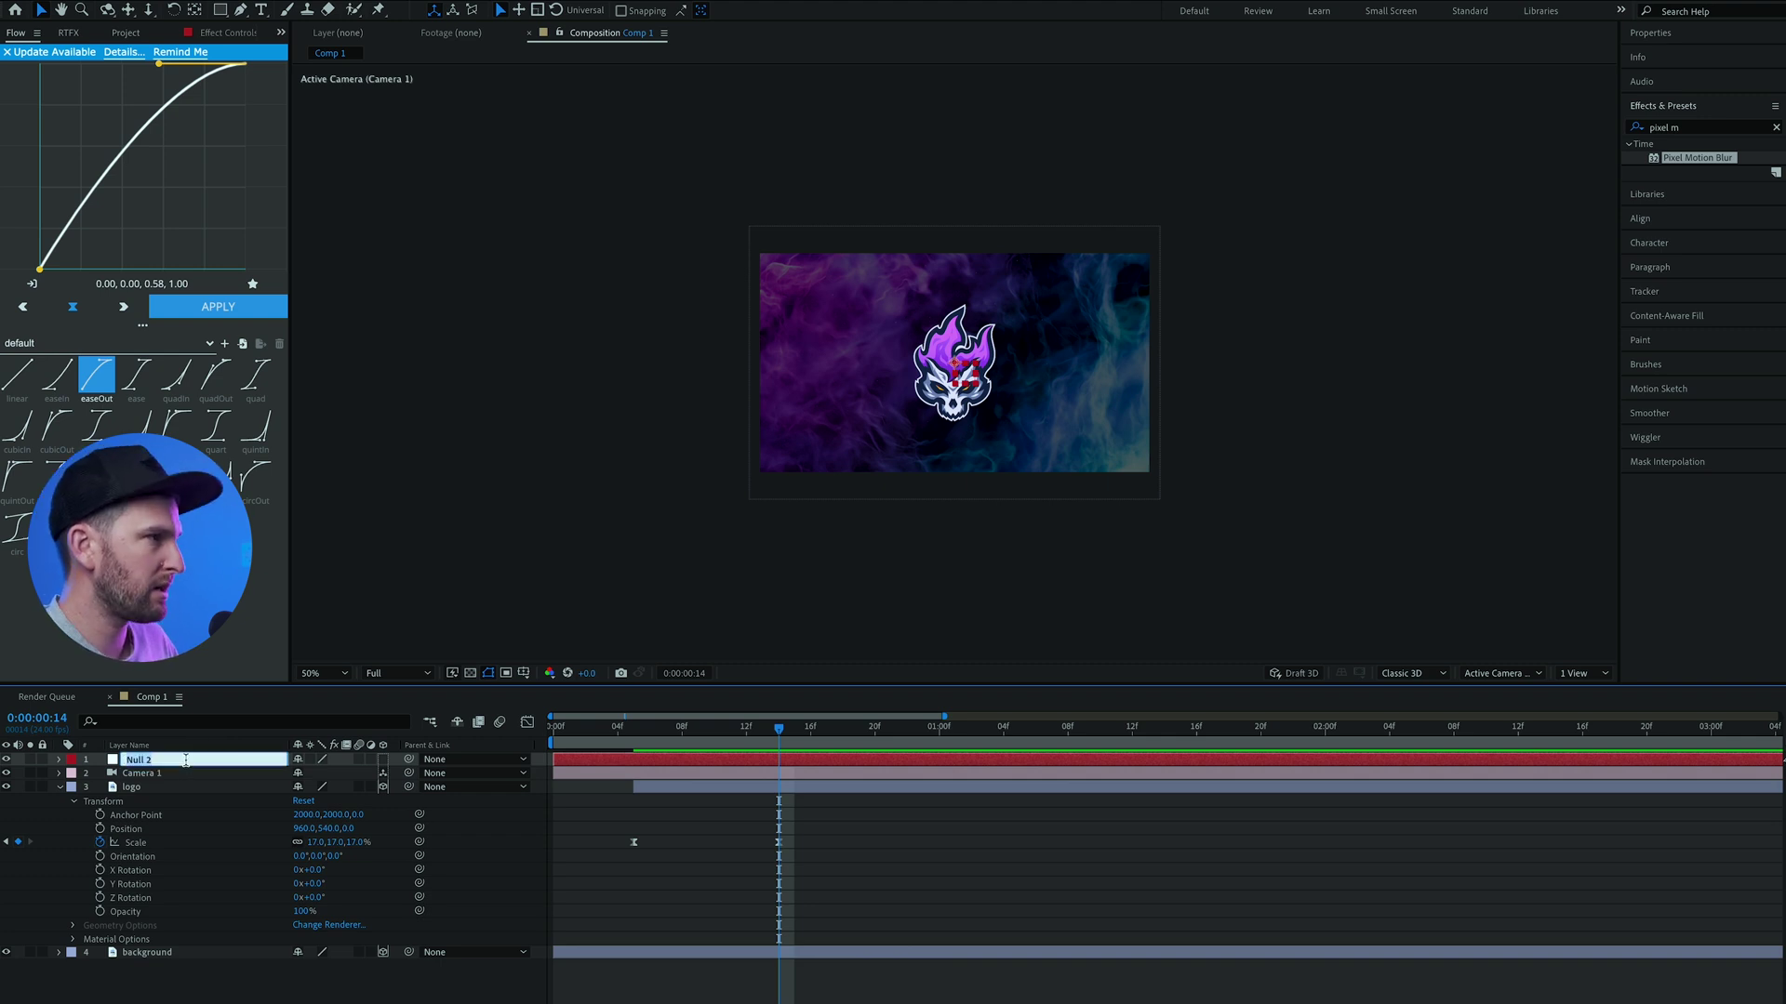
type("Control")
key("Return")
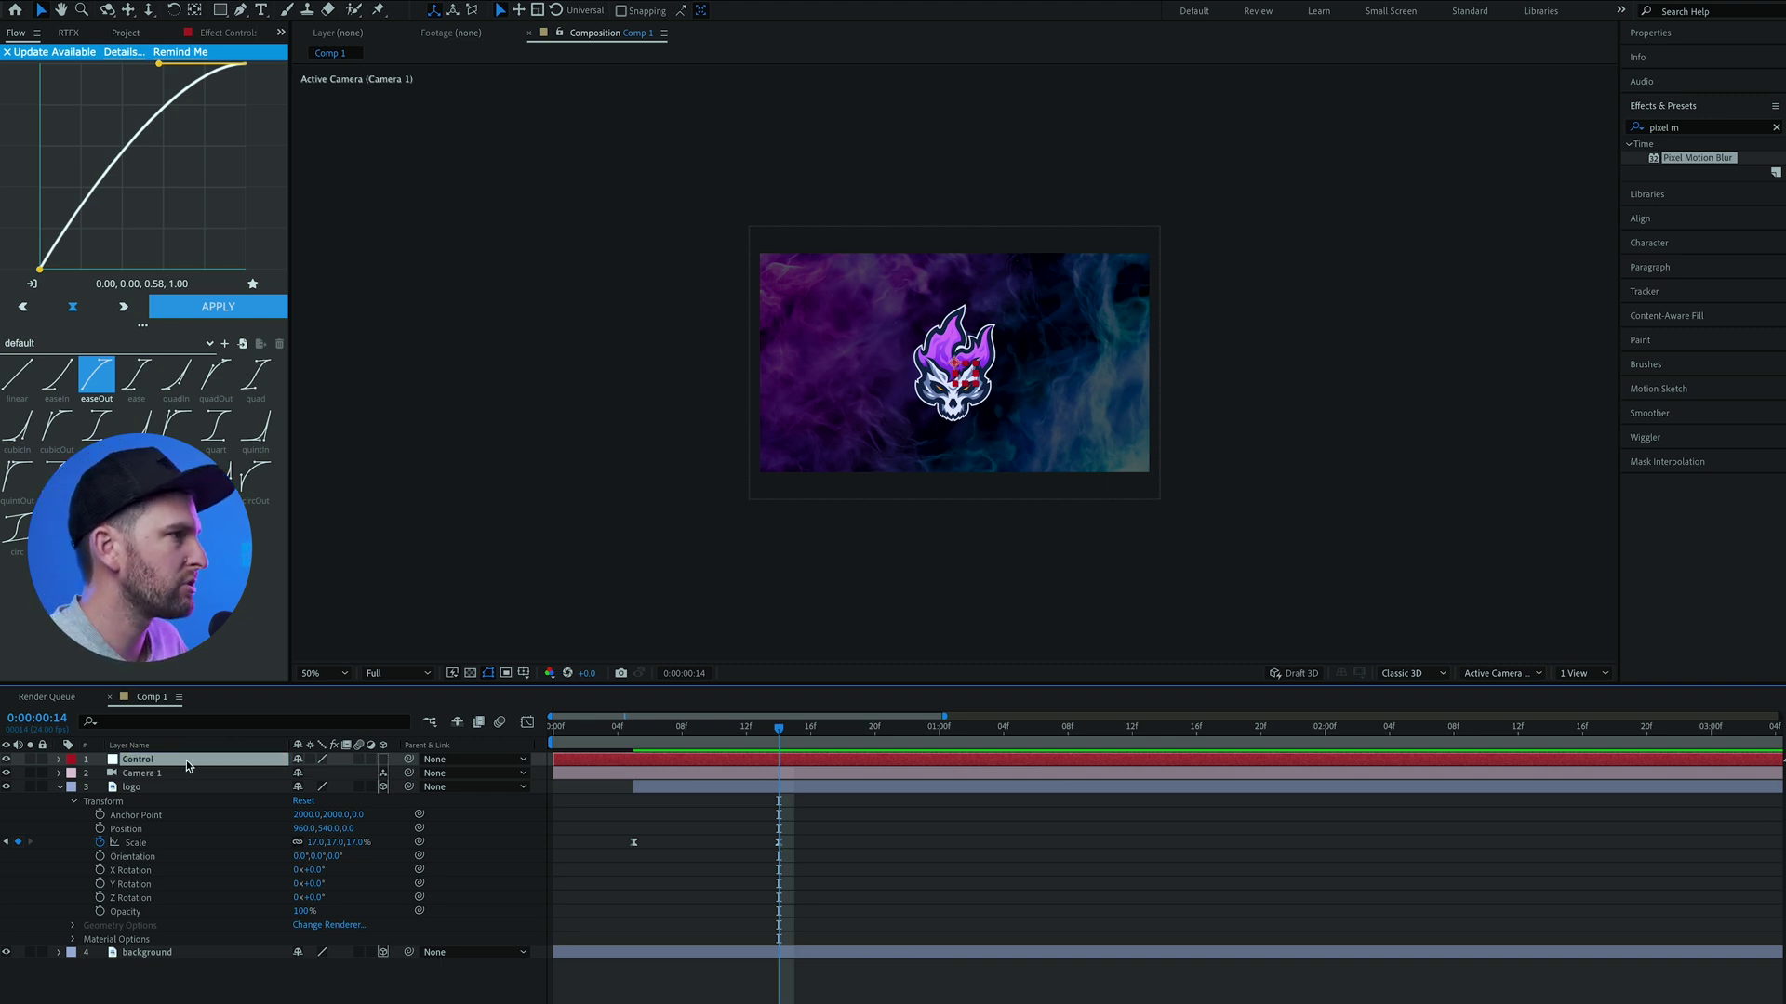
Write a wiggle(10,50) expression on the Control null's Position.
key("p")
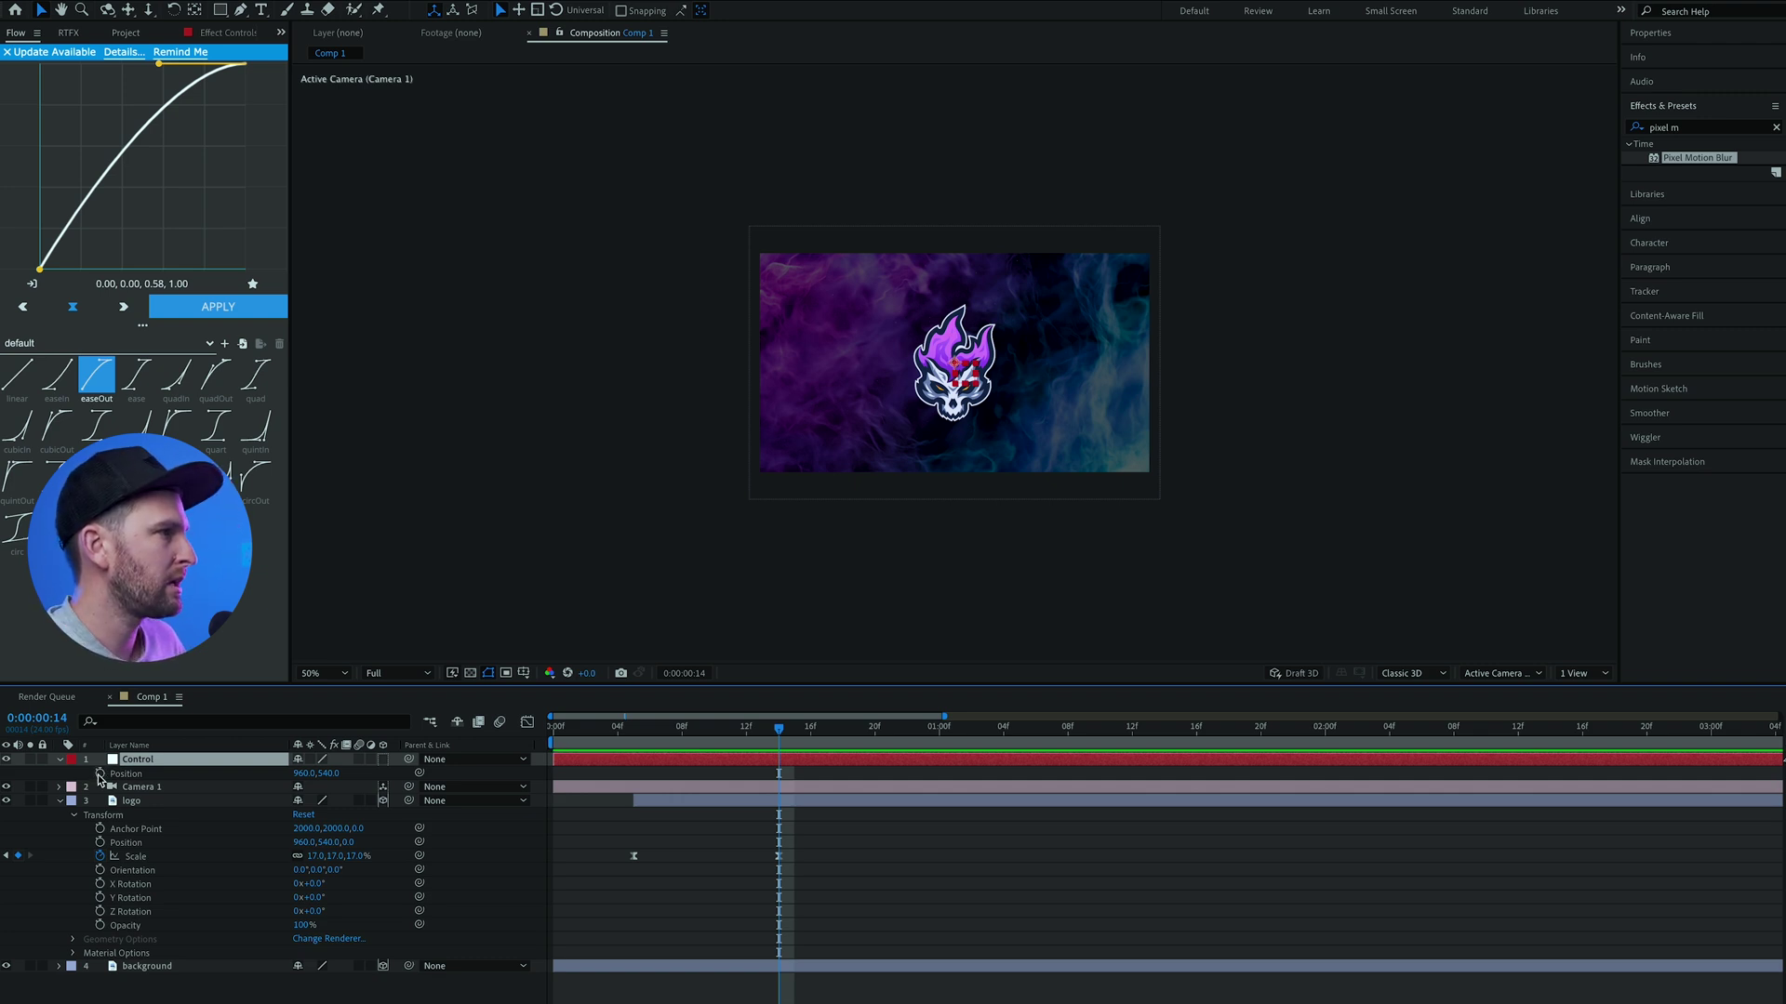
left_click(100, 773, "alt")
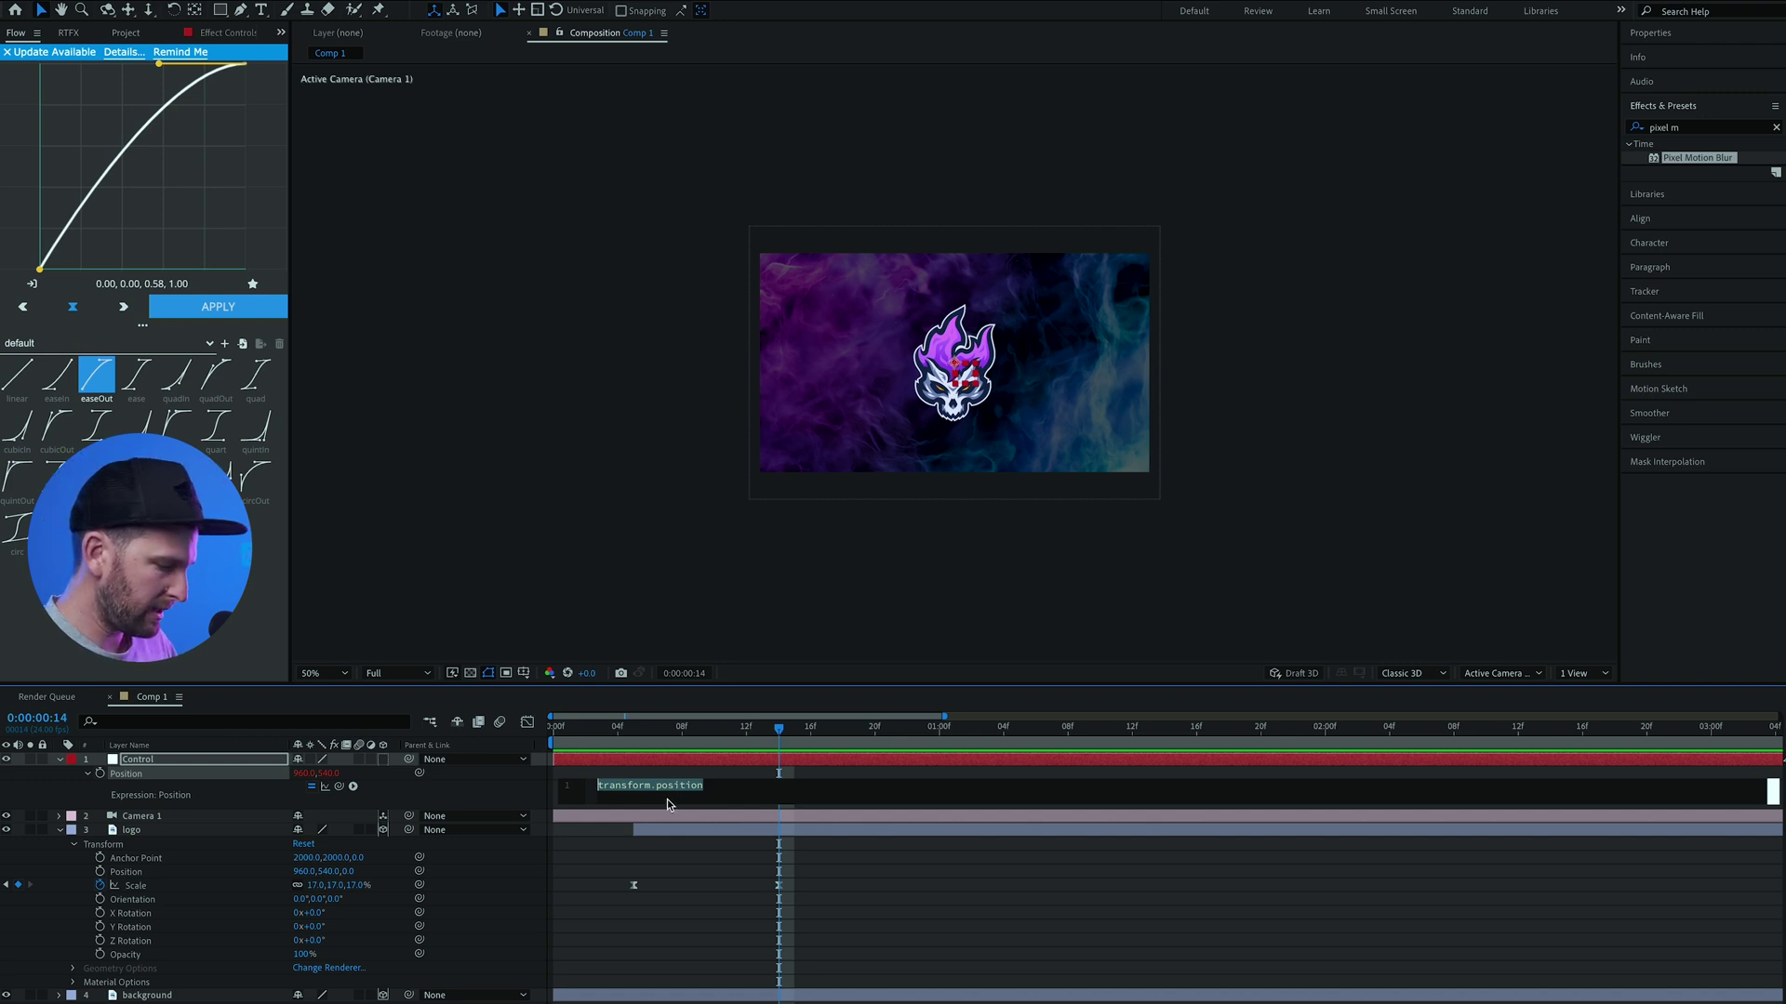
type("w")
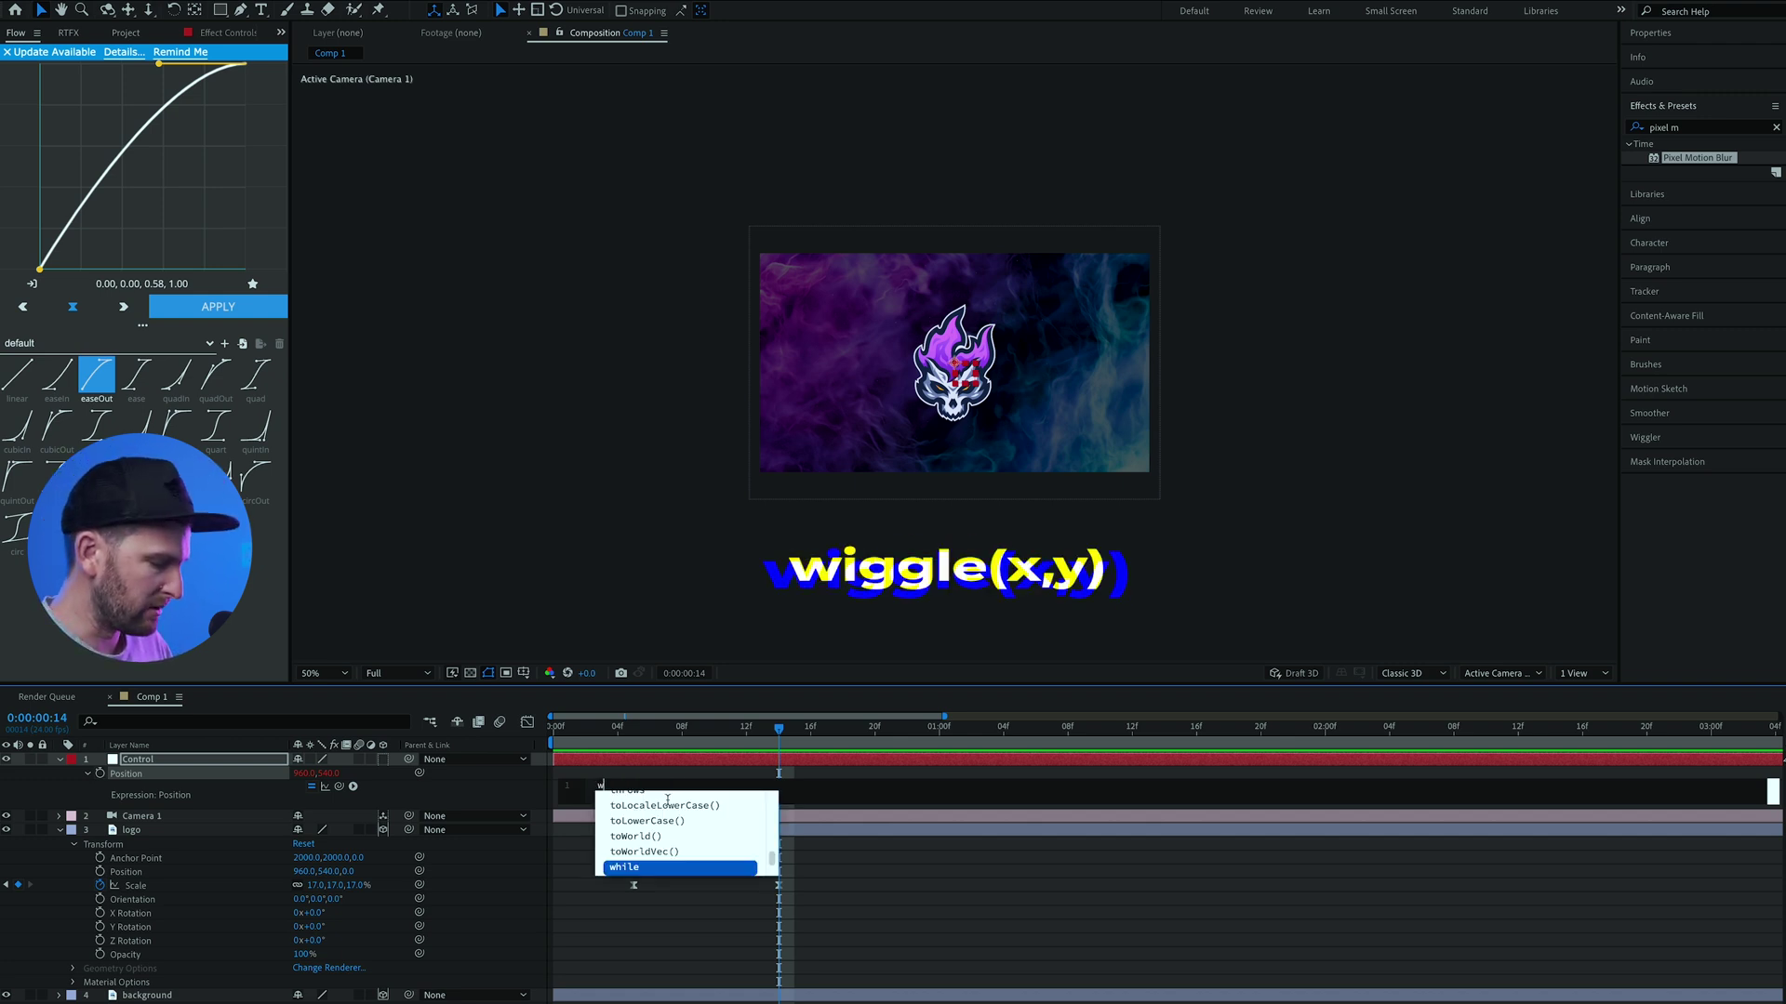
type("iggle")
key("Return")
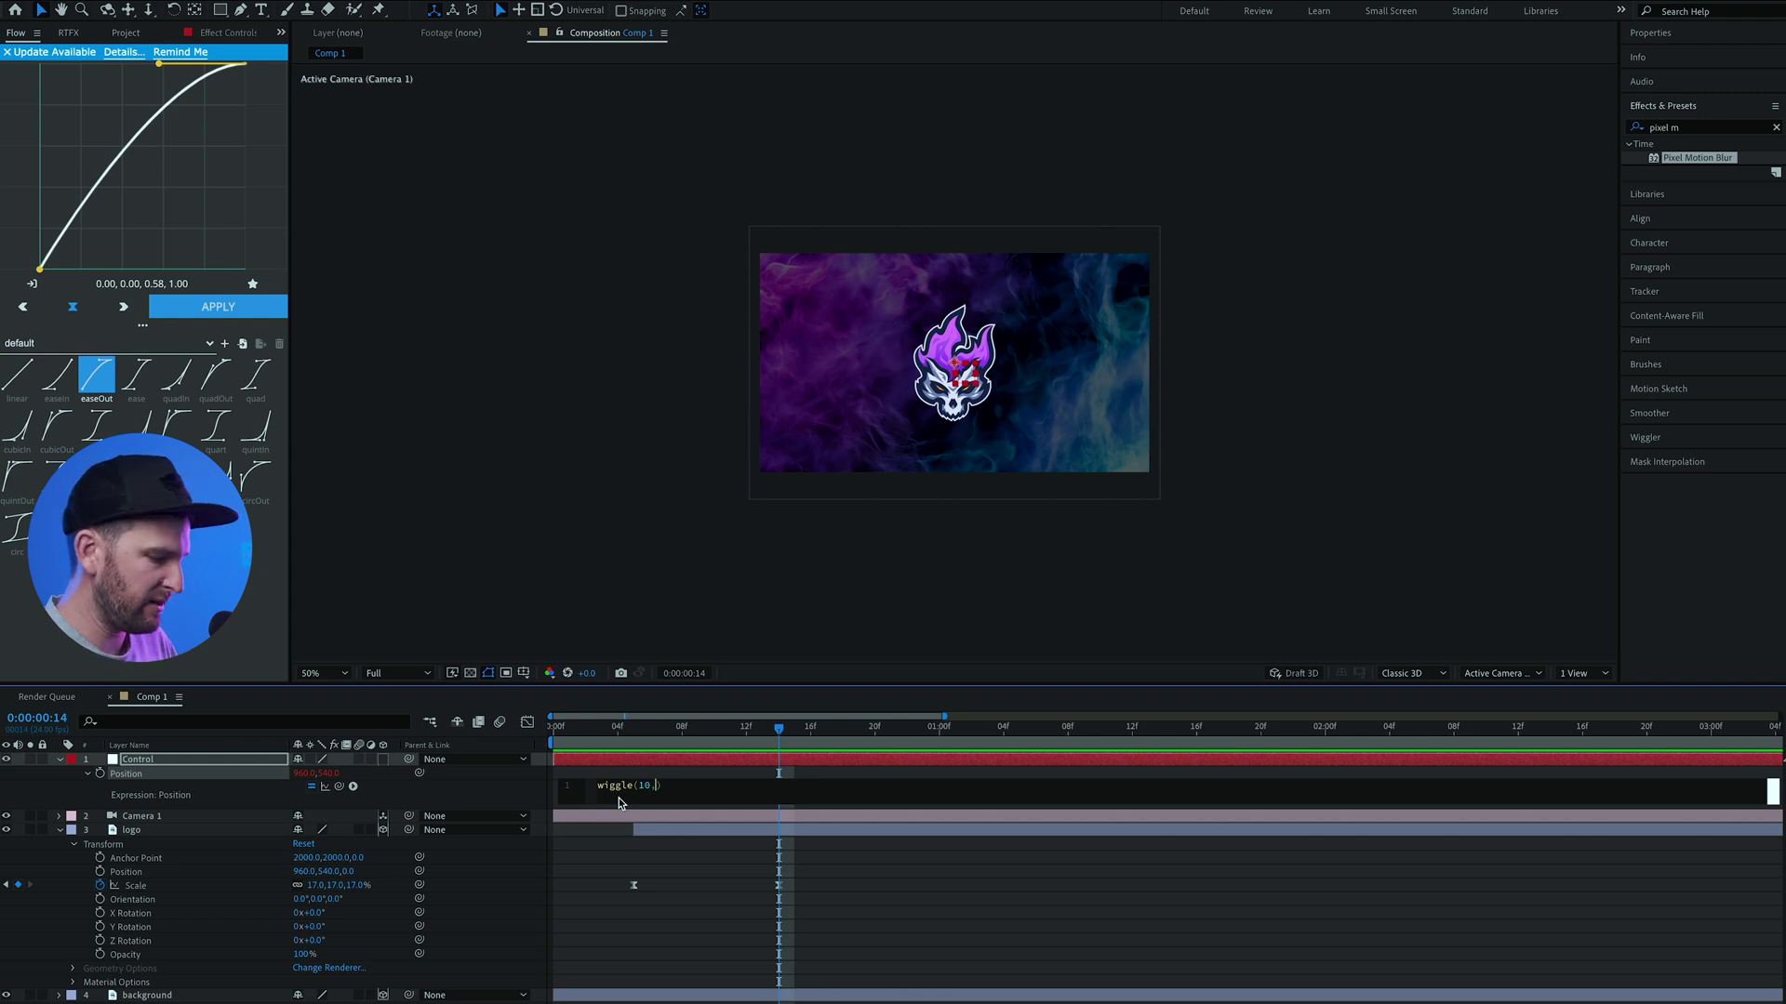
type(")")
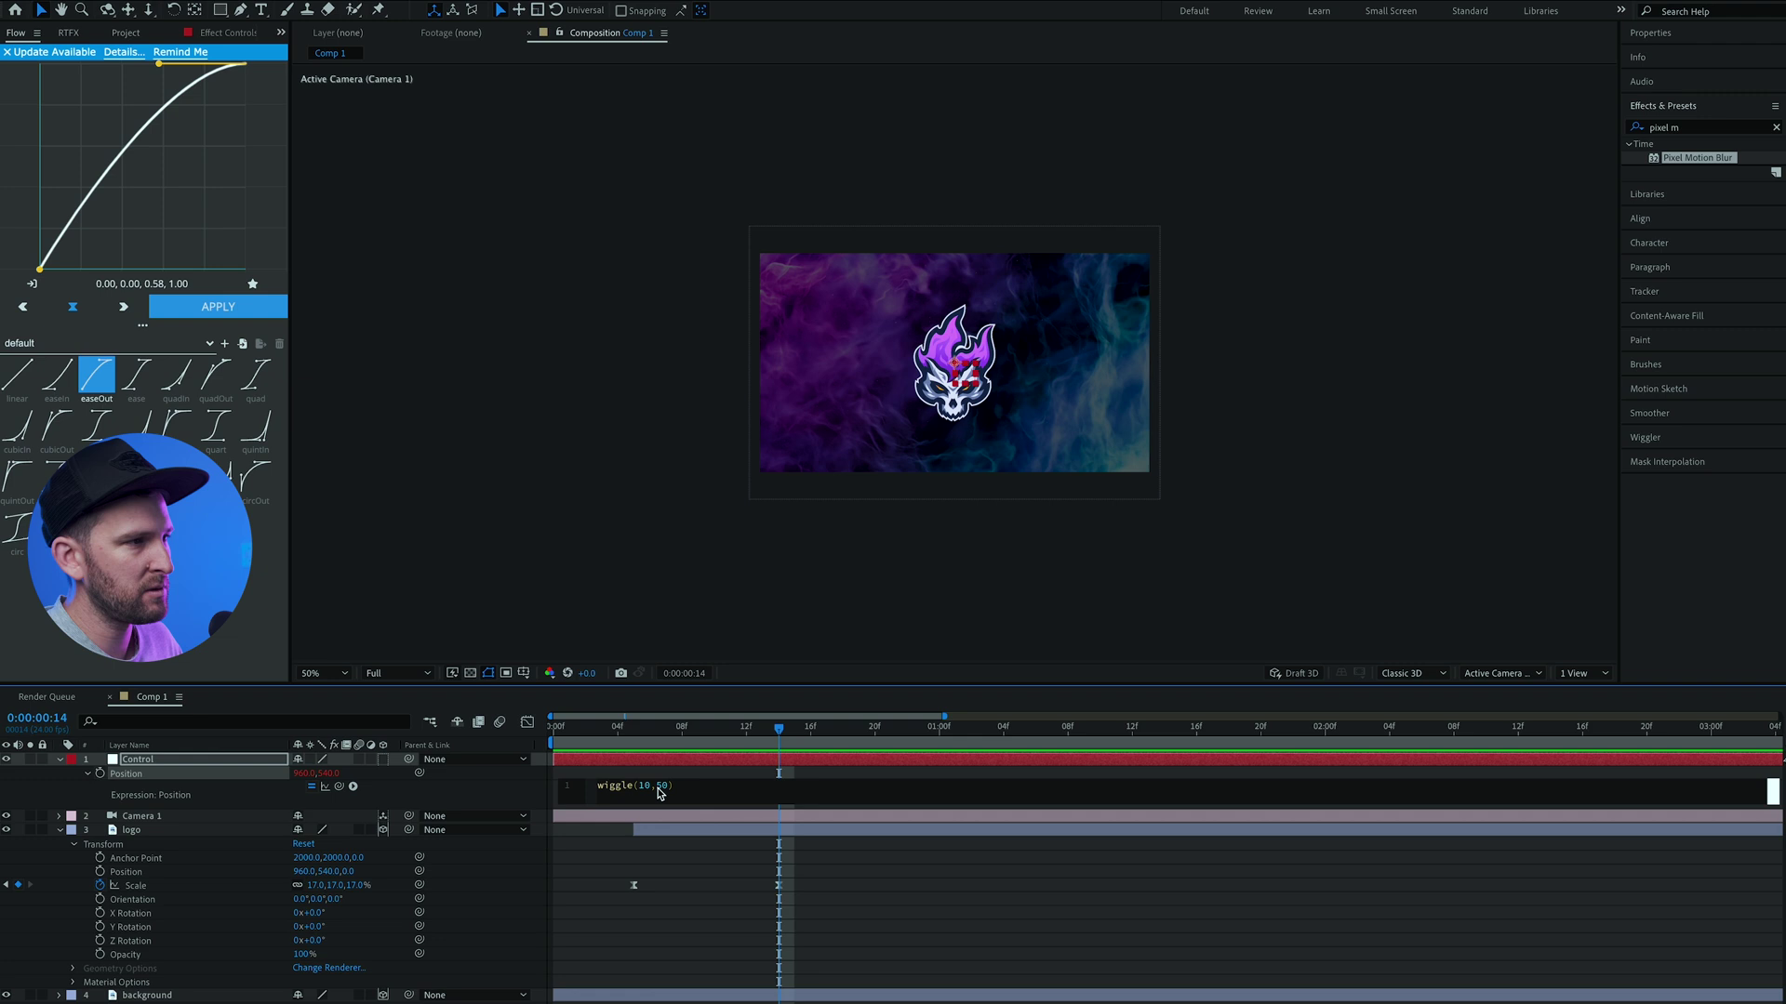
left_click(827, 728)
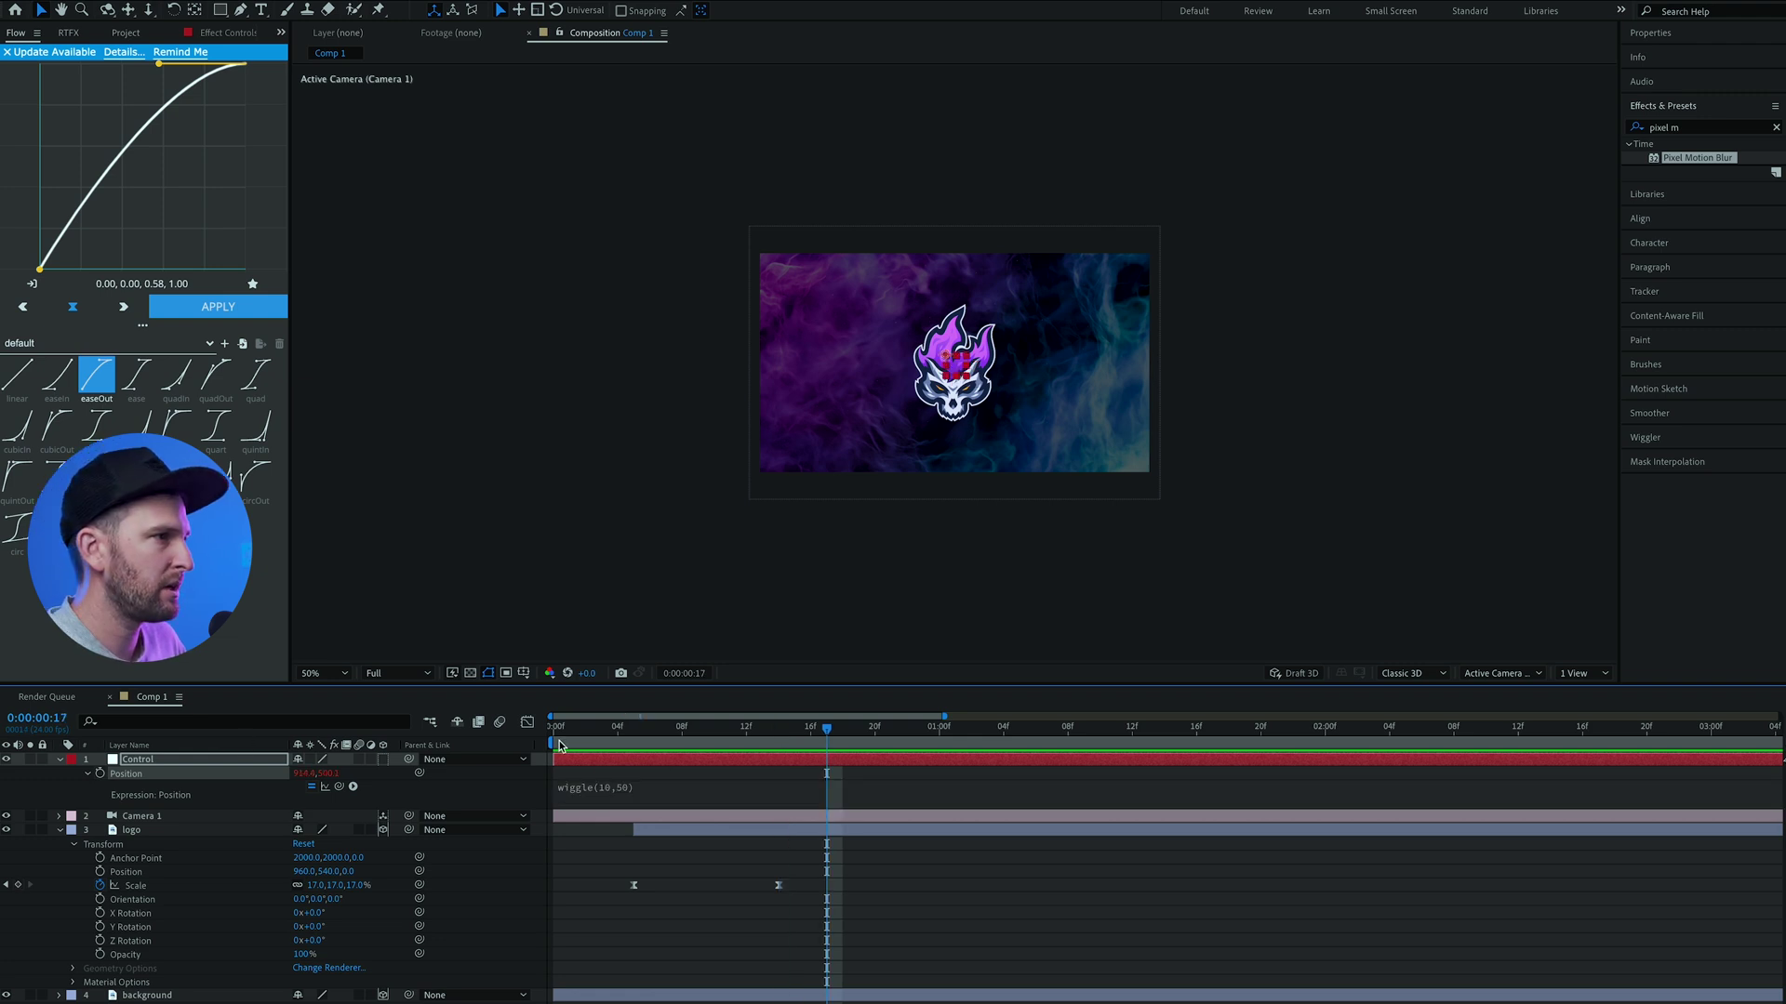
left_click(651, 791)
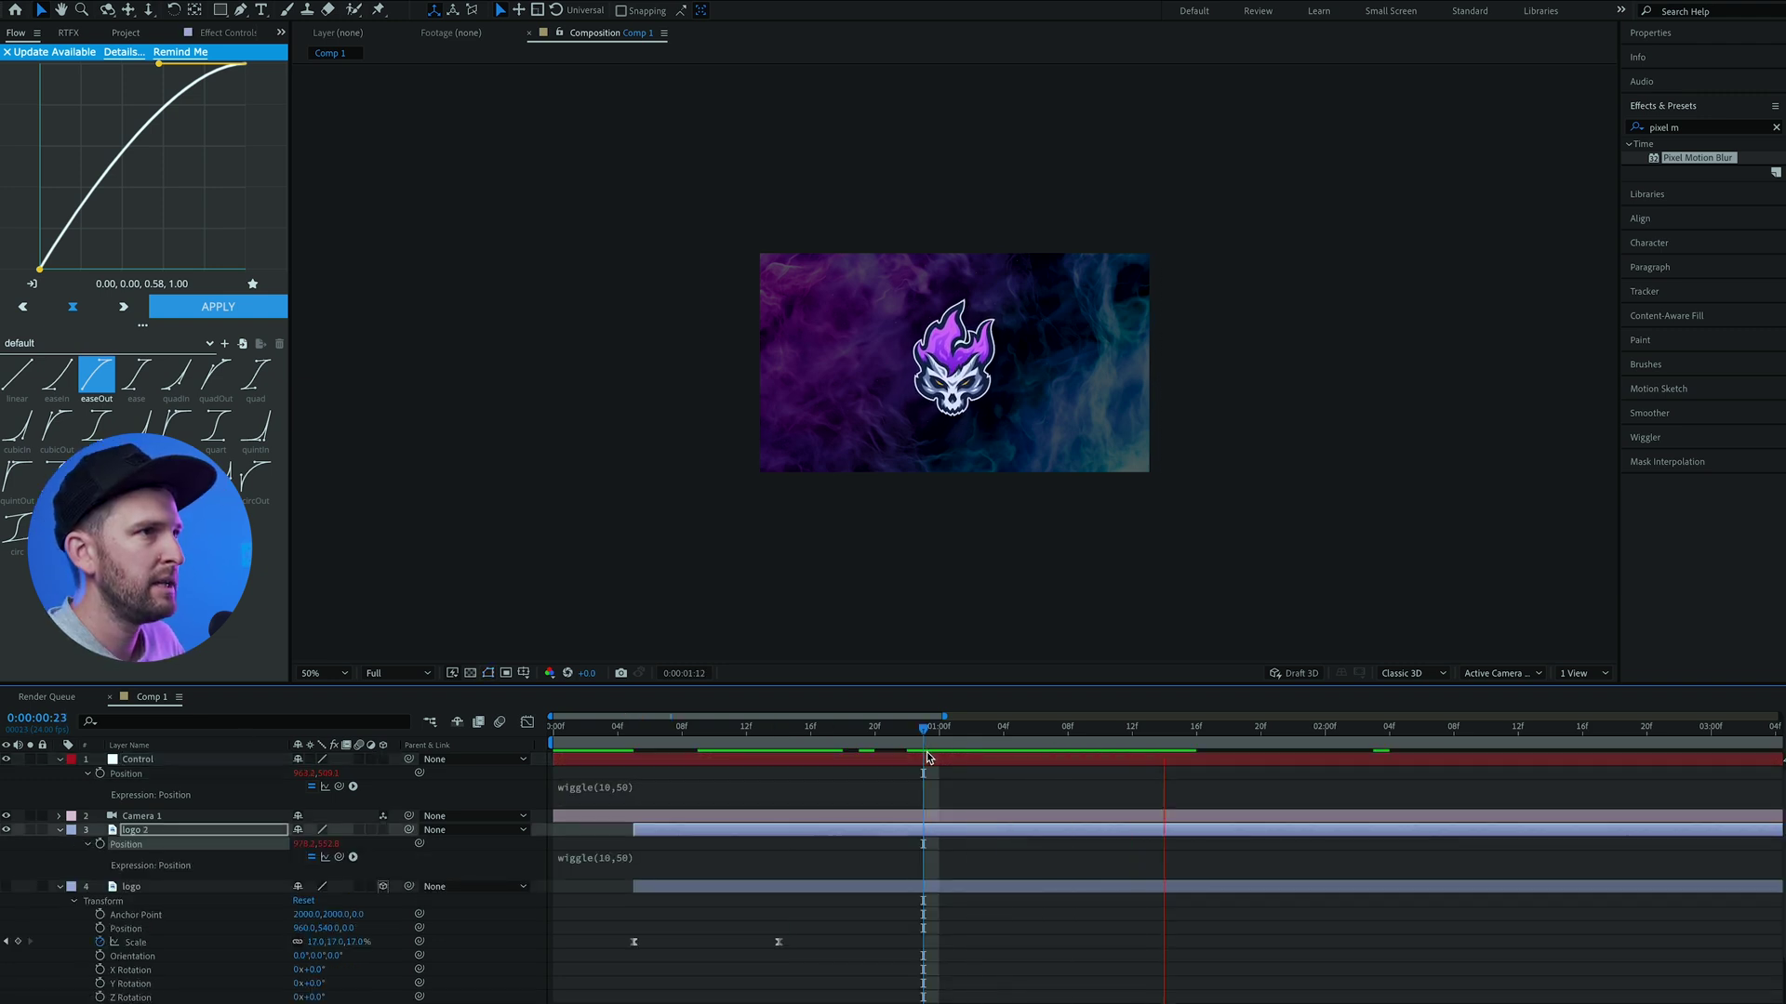
key("space")
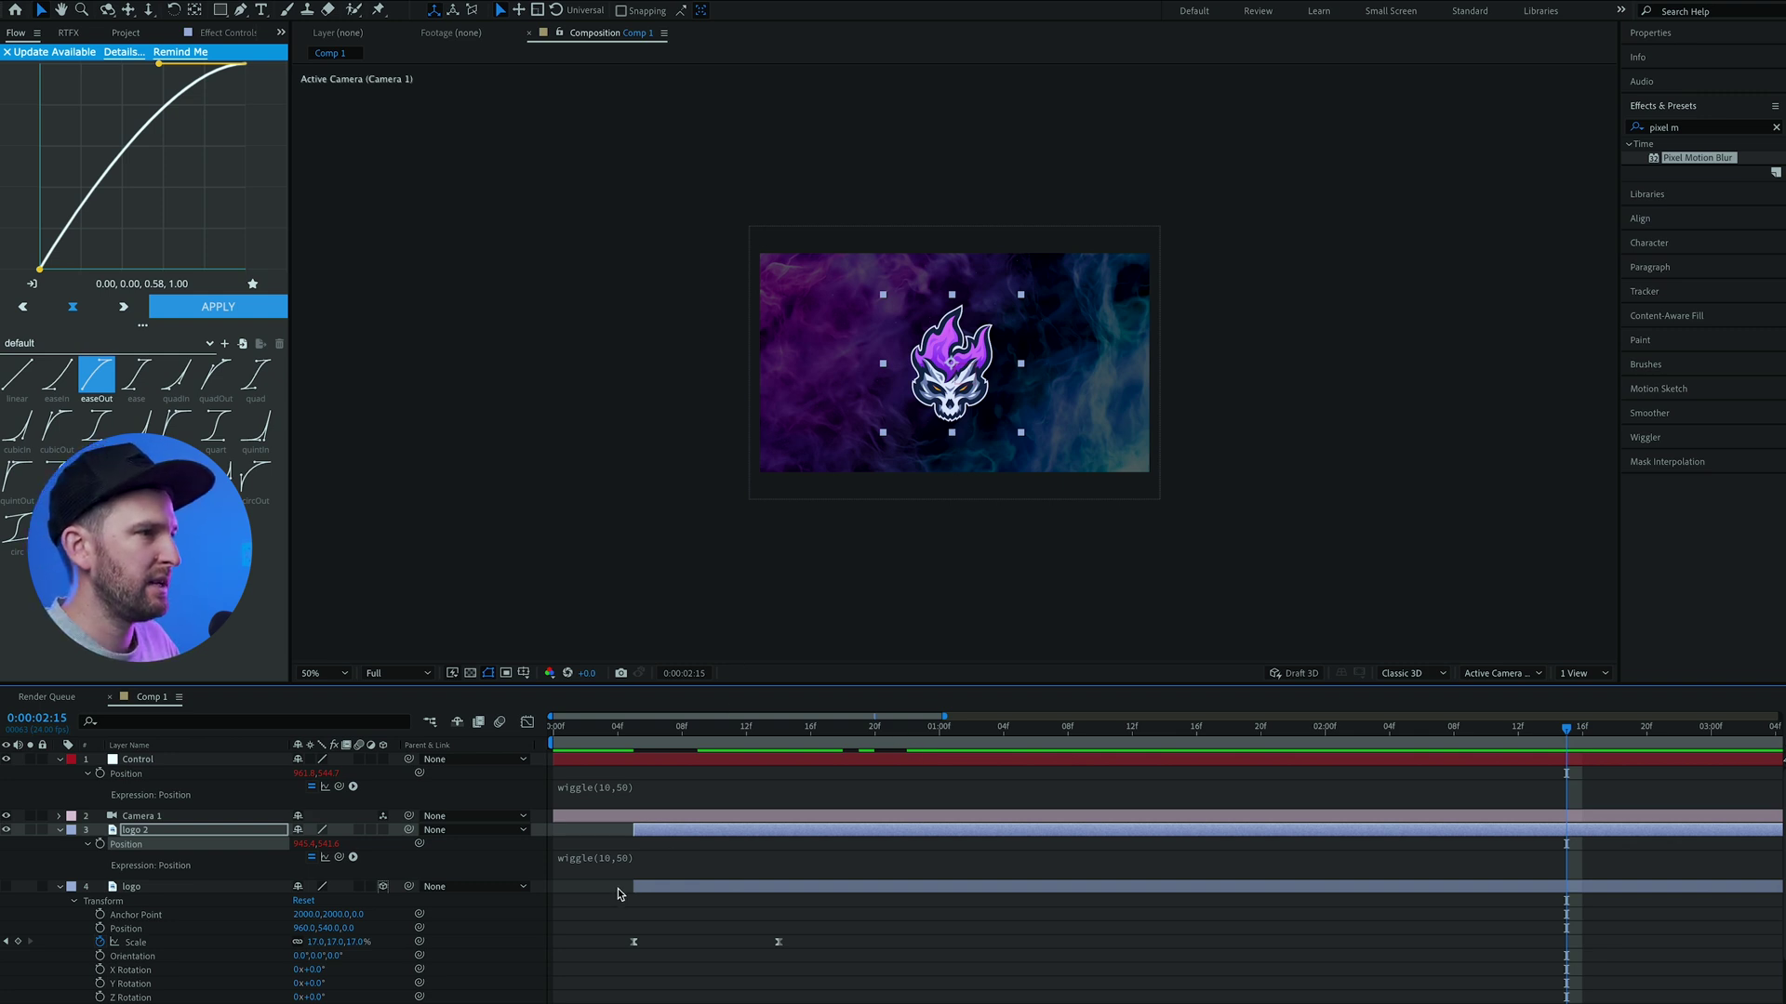
left_click(617, 862)
key("BackSpace")
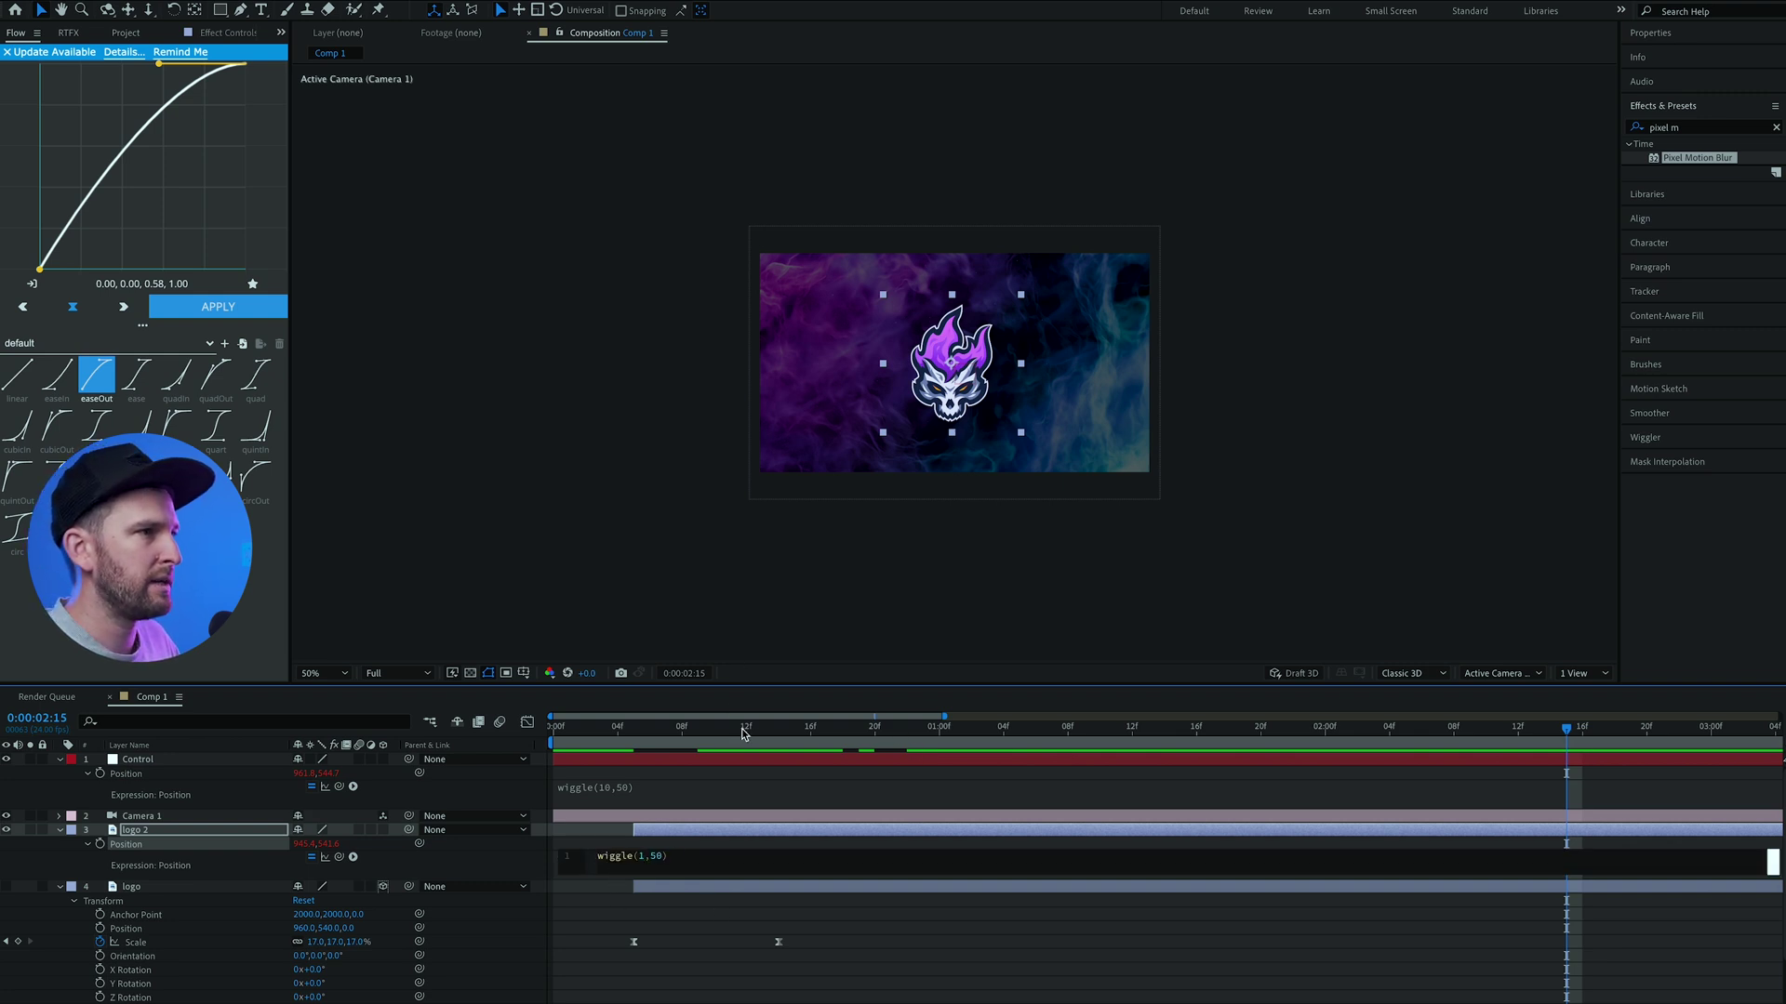
left_click(859, 743)
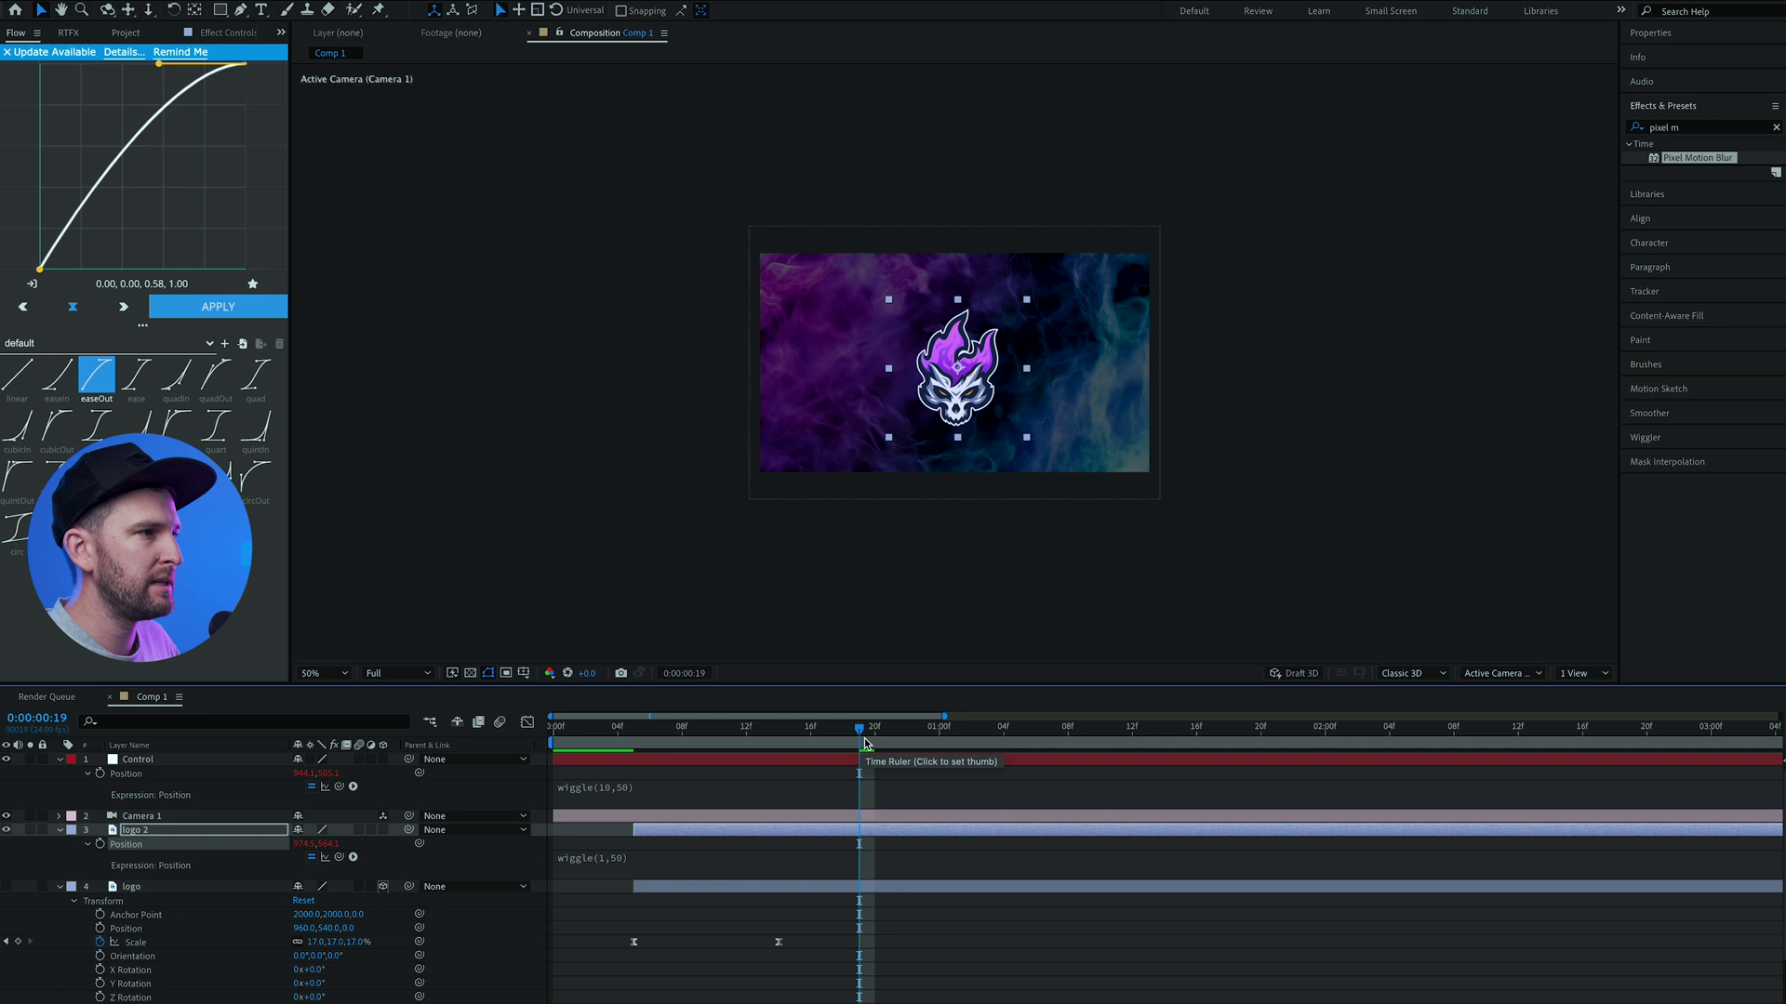
key("space")
left_click(651, 858)
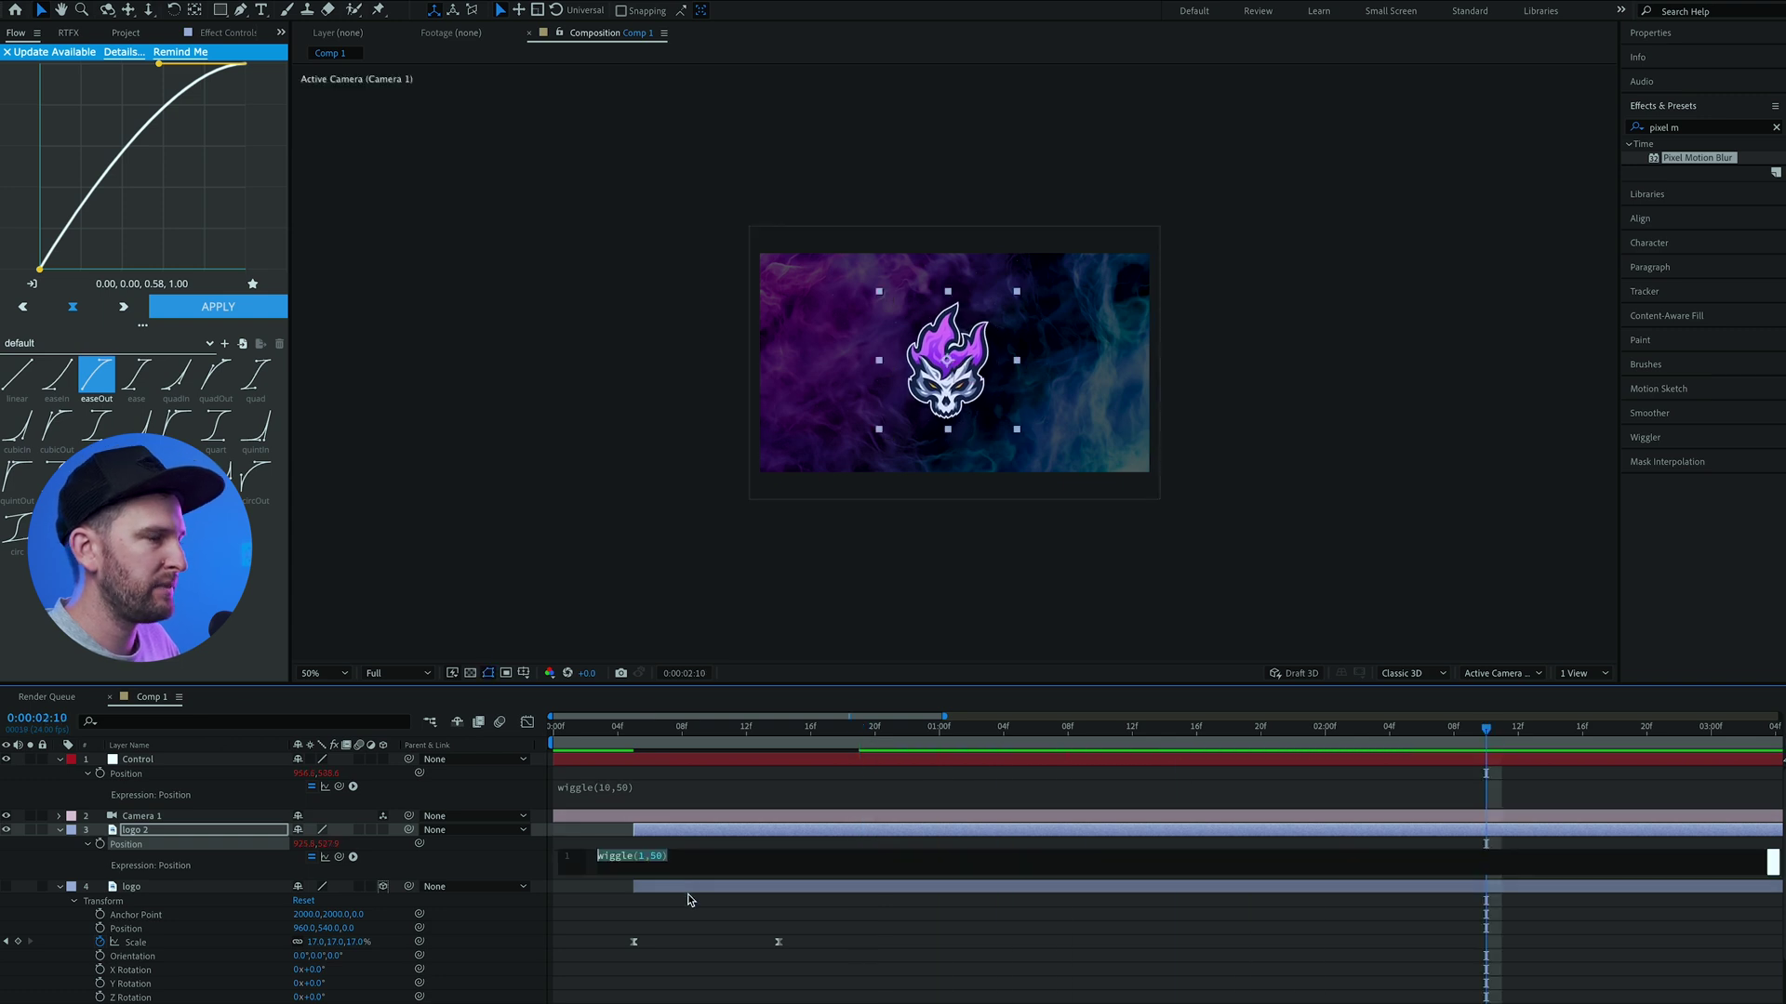
left_click(151, 830)
key("Delete")
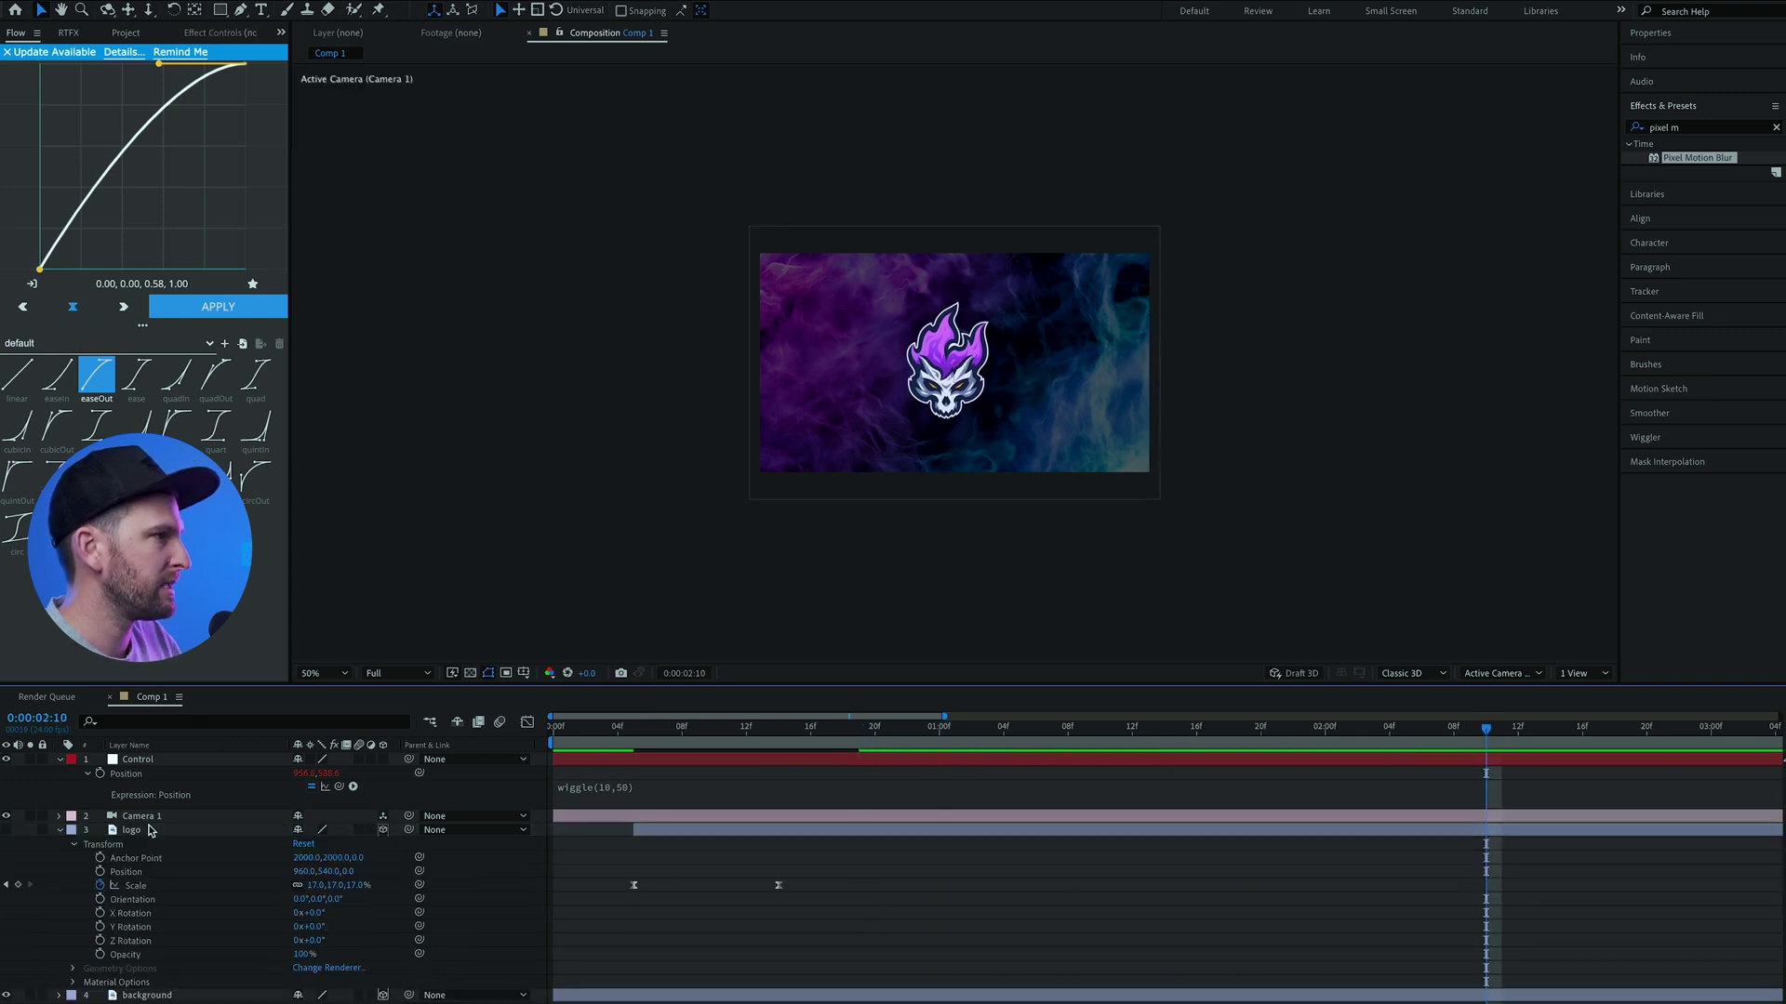
left_click_drag(586, 728, 784, 761)
left_click(784, 760)
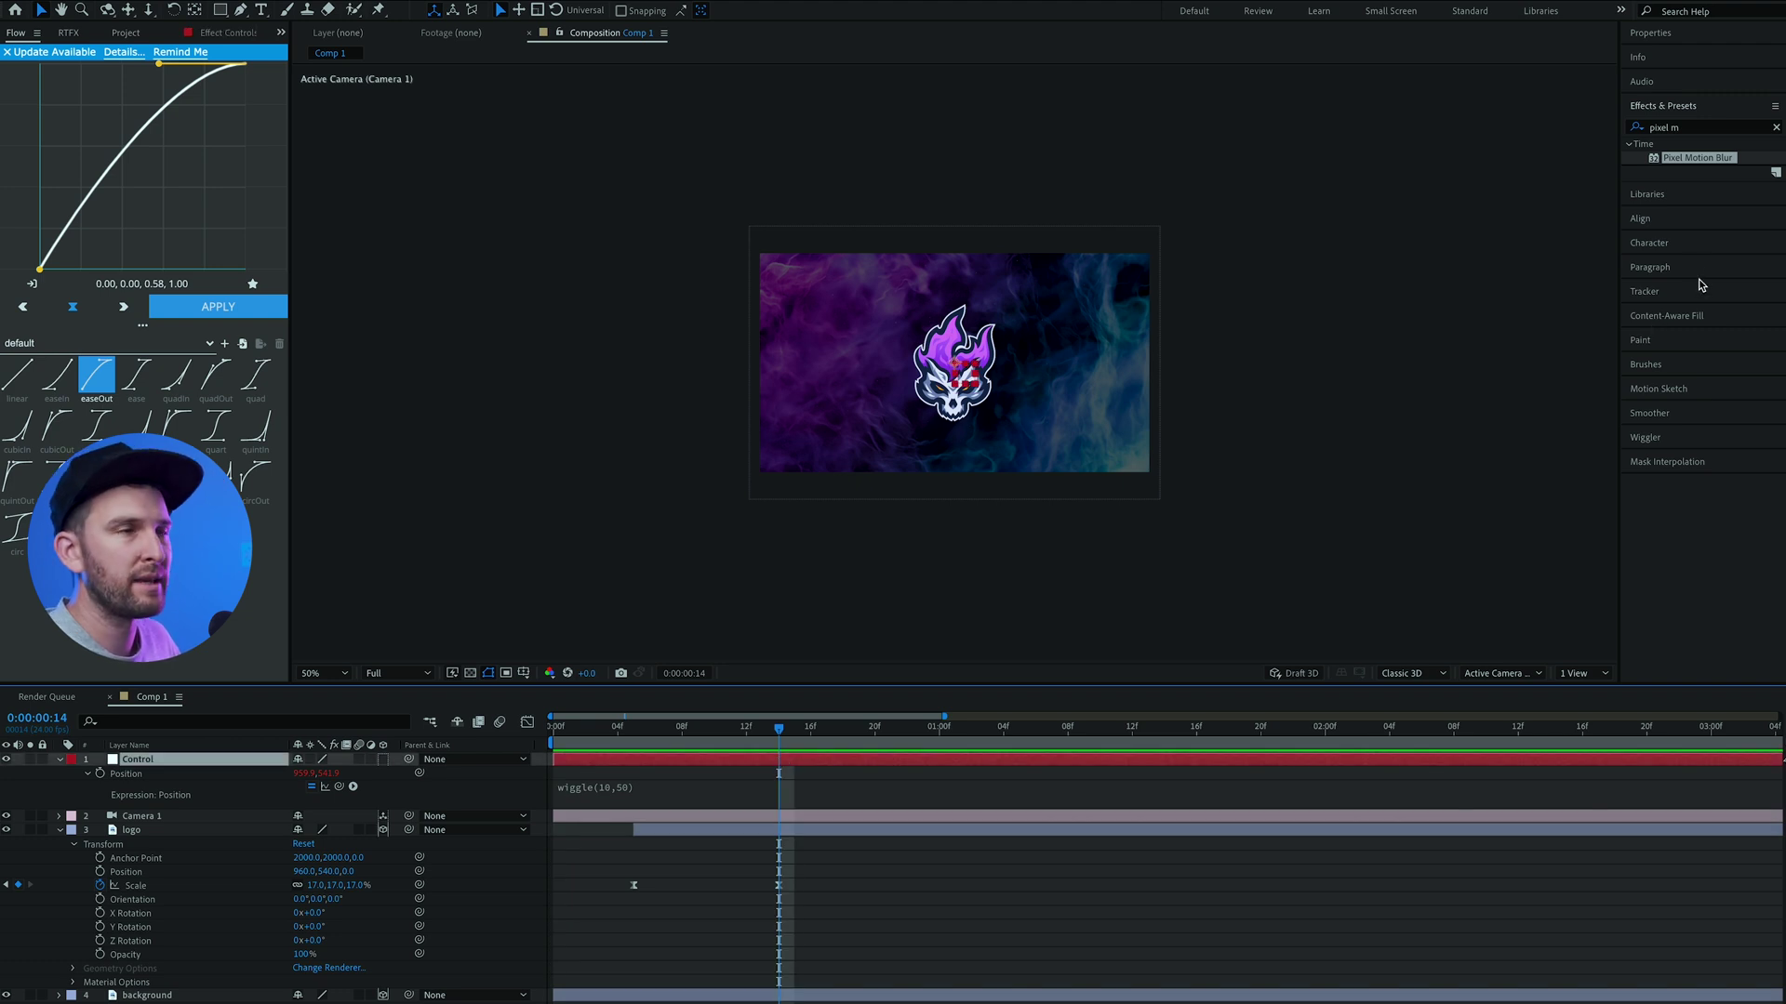
left_click(1672, 127)
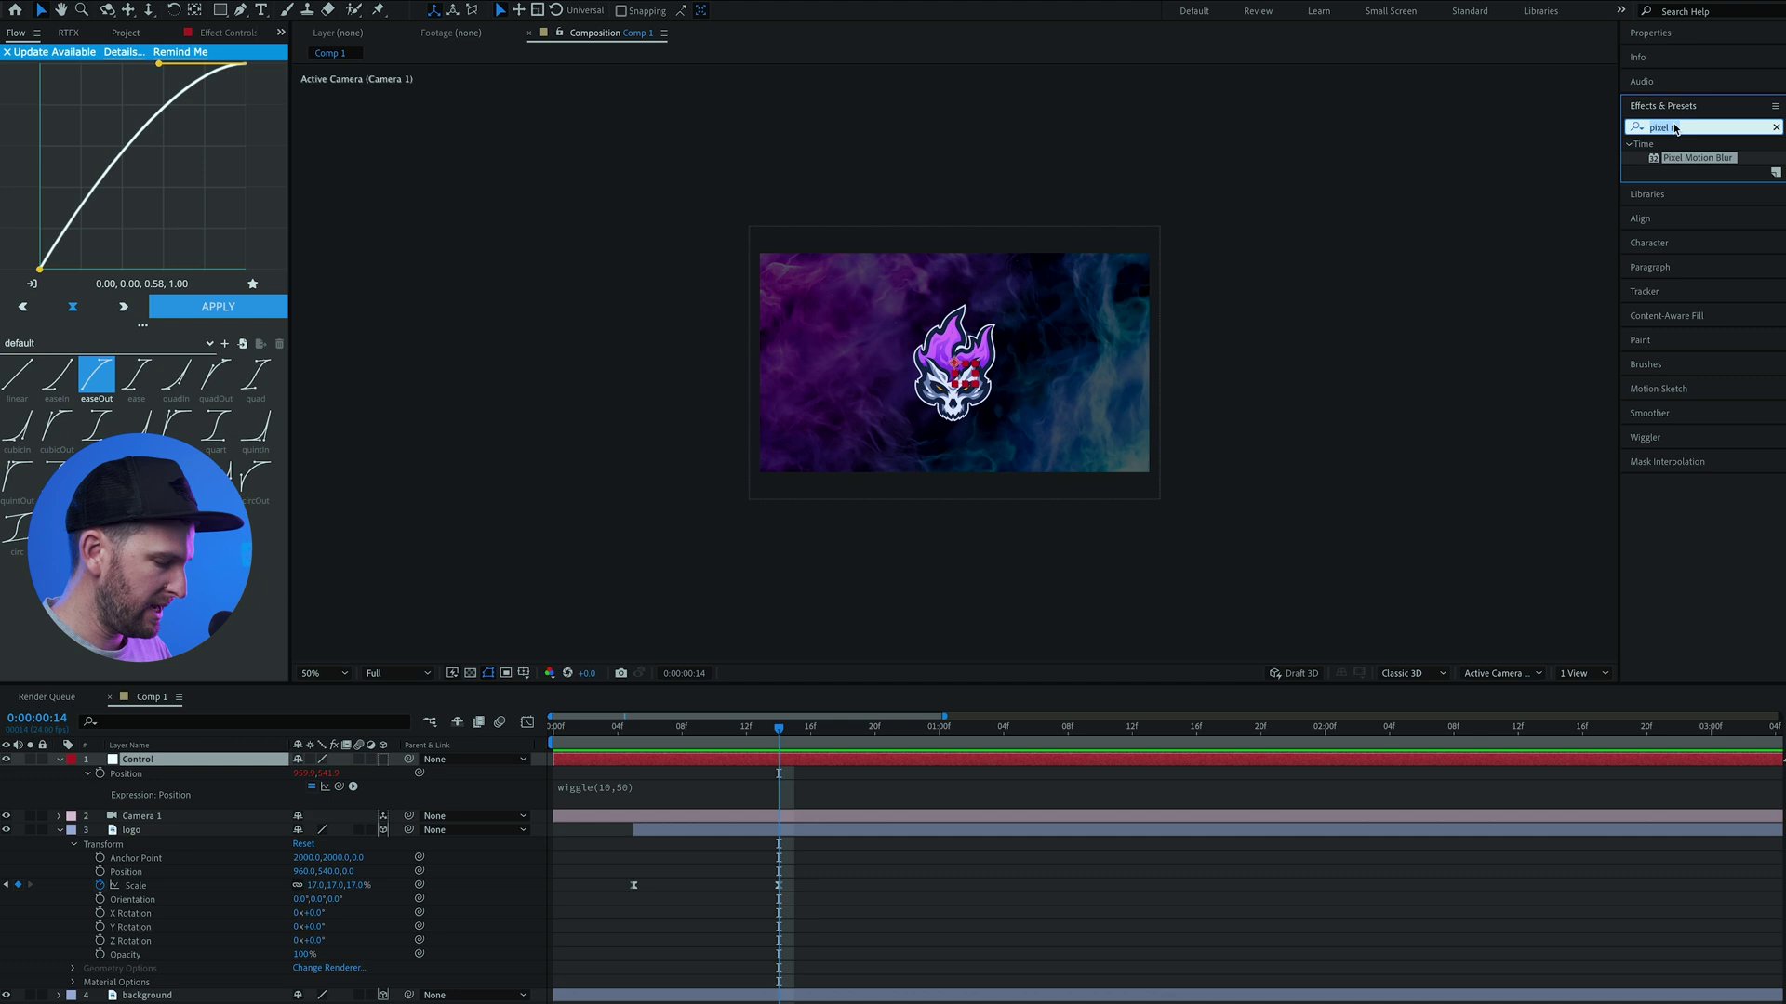
Add a Slider Control to the Control null and link the wiggle amplitude to its Slider.
type("slider")
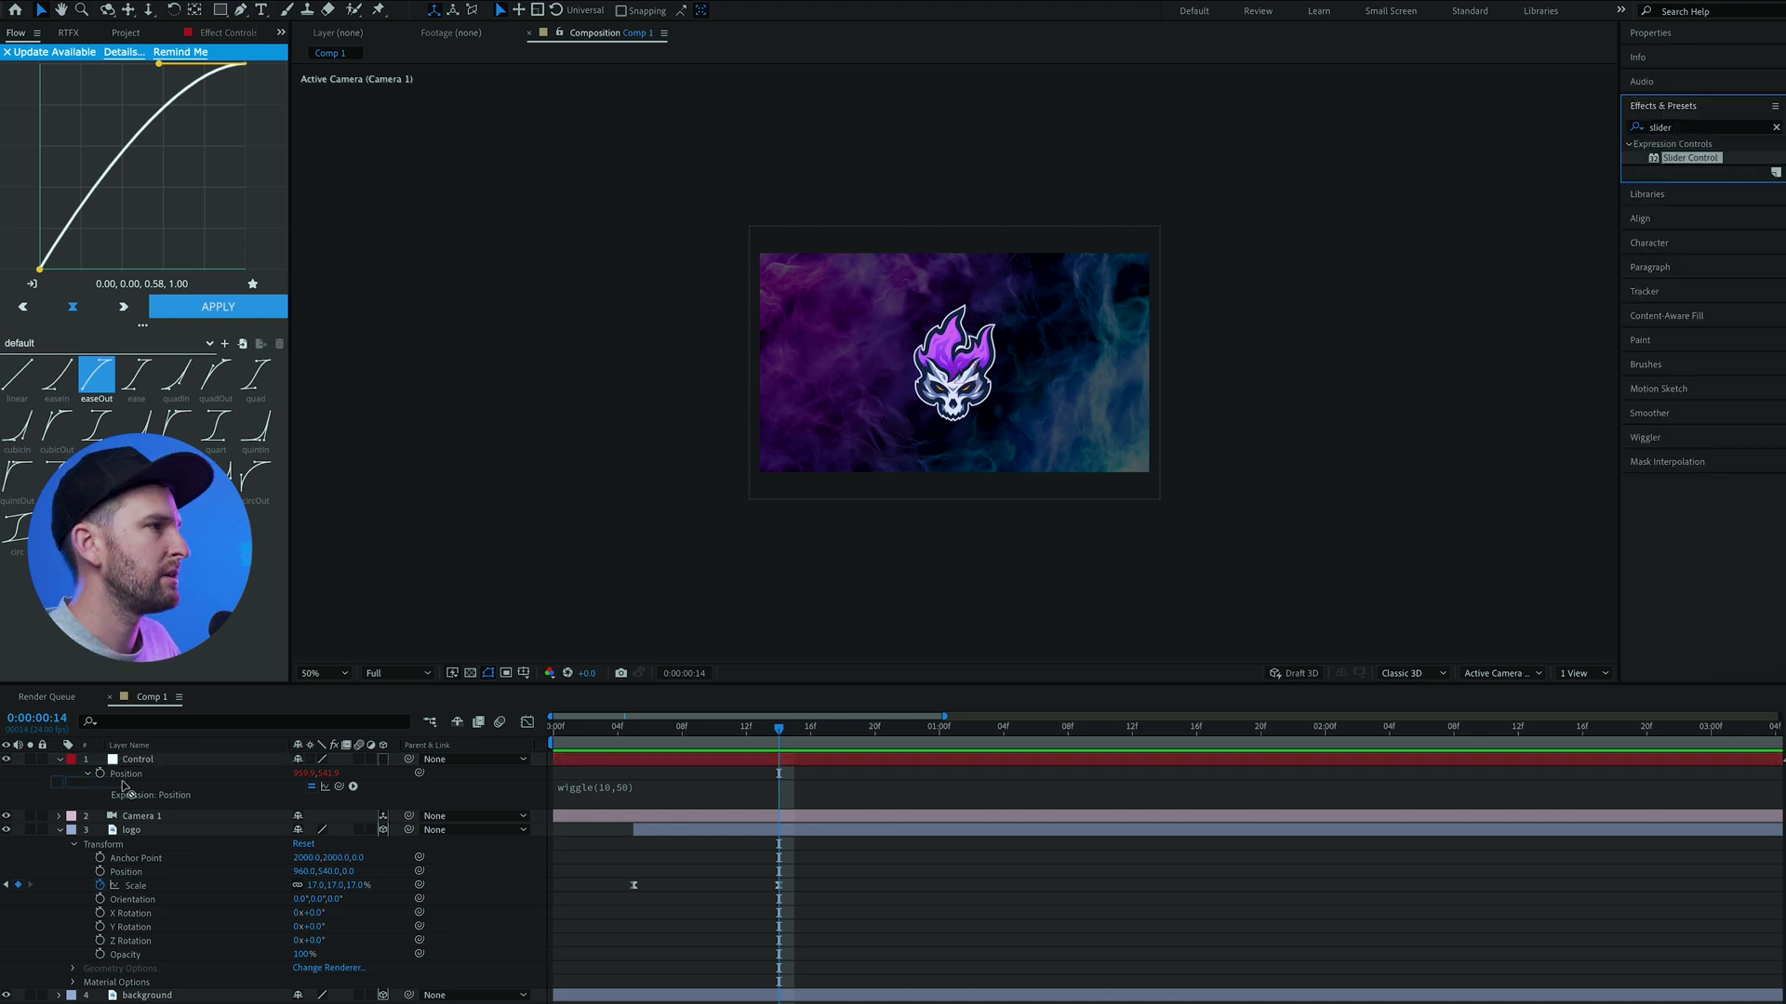
left_click_drag(1690, 157, 182, 767)
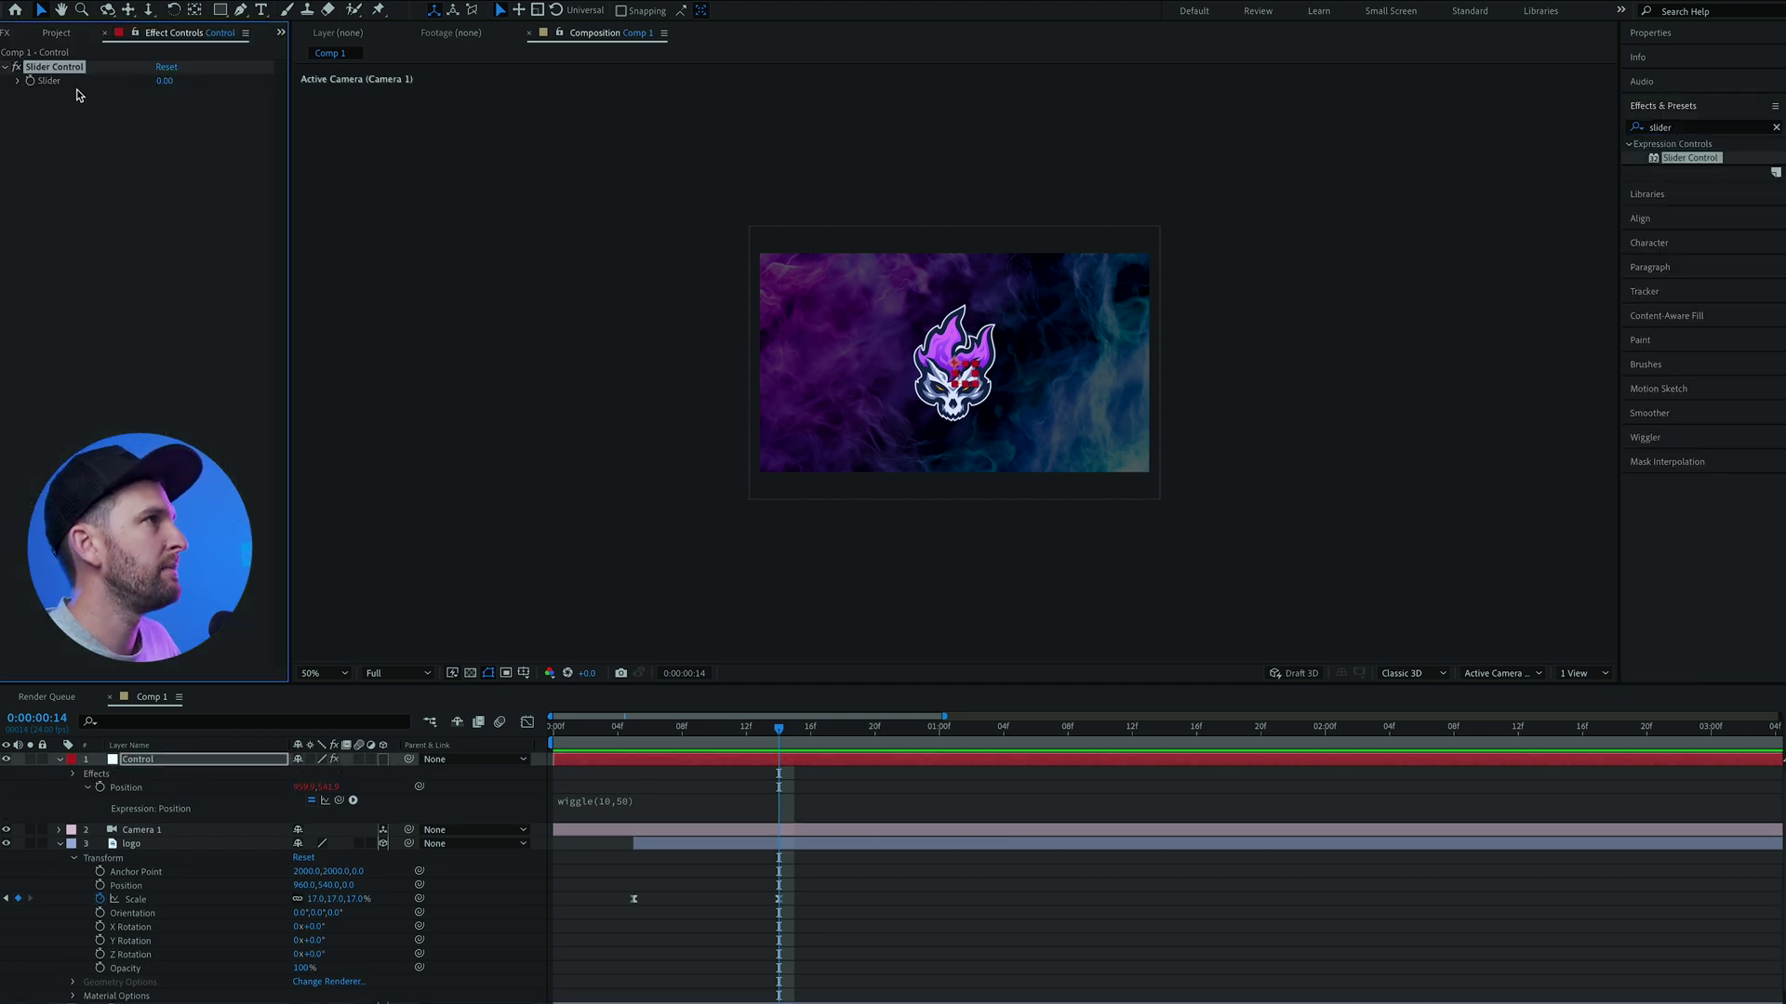
left_click(616, 800)
left_click(675, 801)
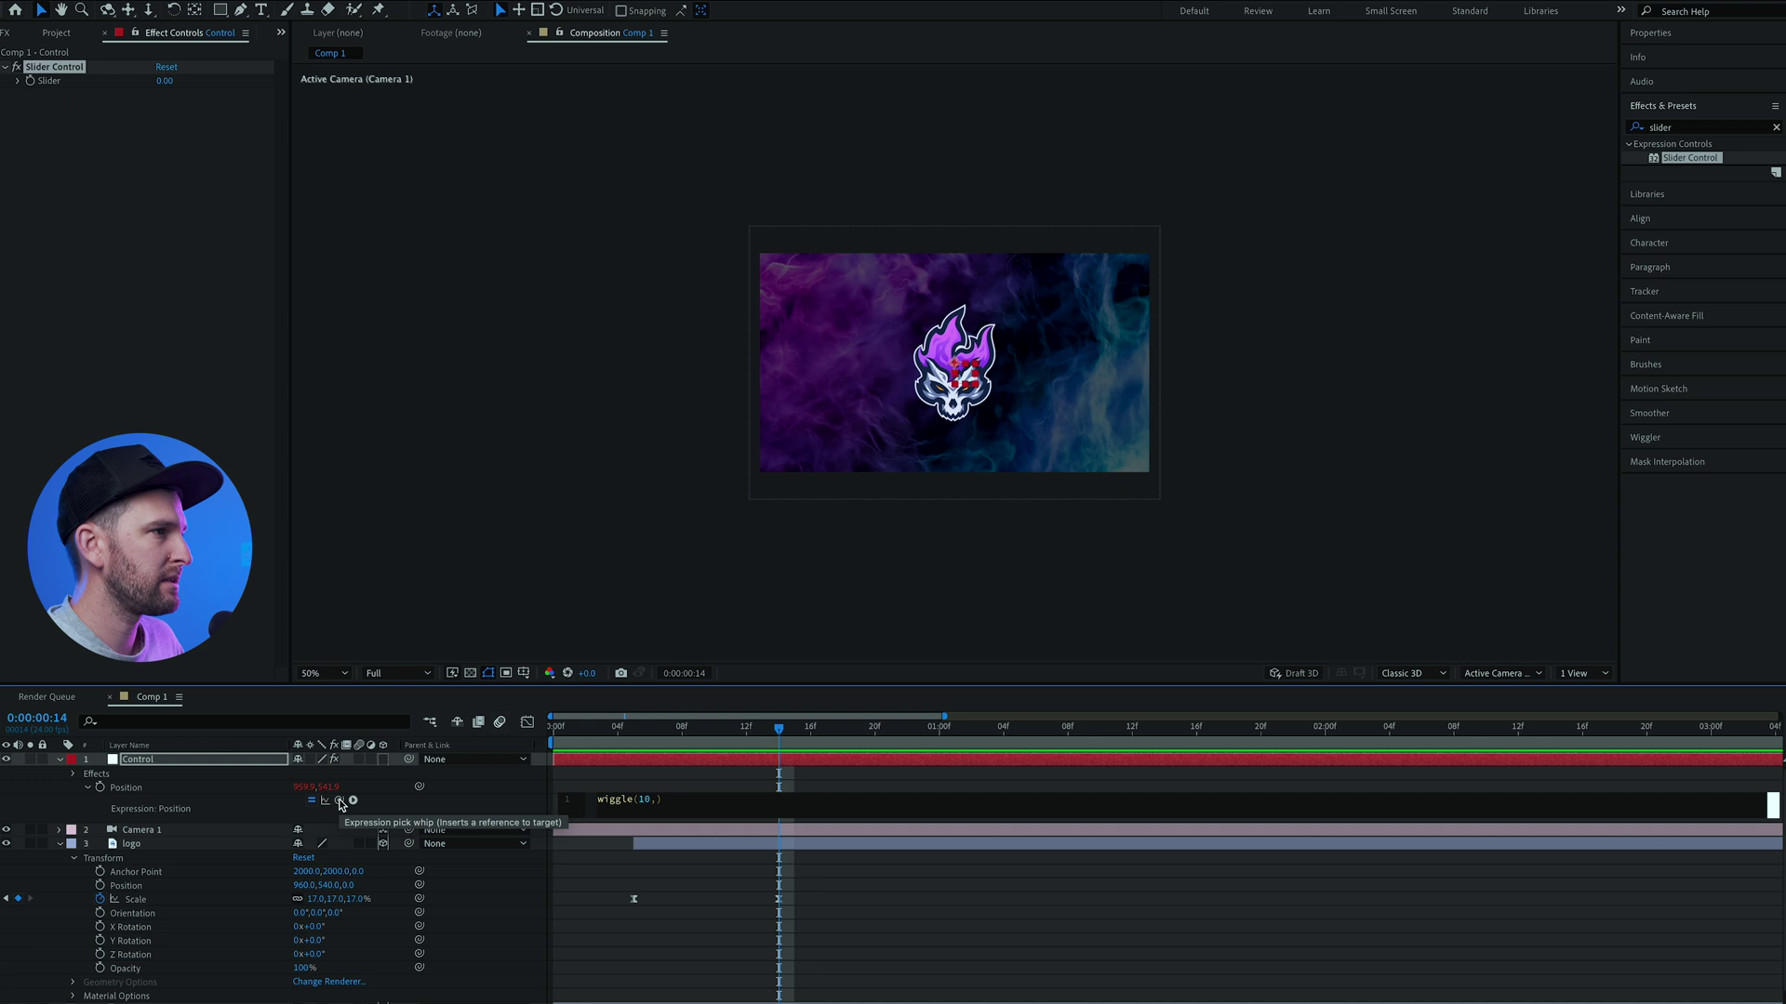
left_click_drag(339, 804, 50, 86)
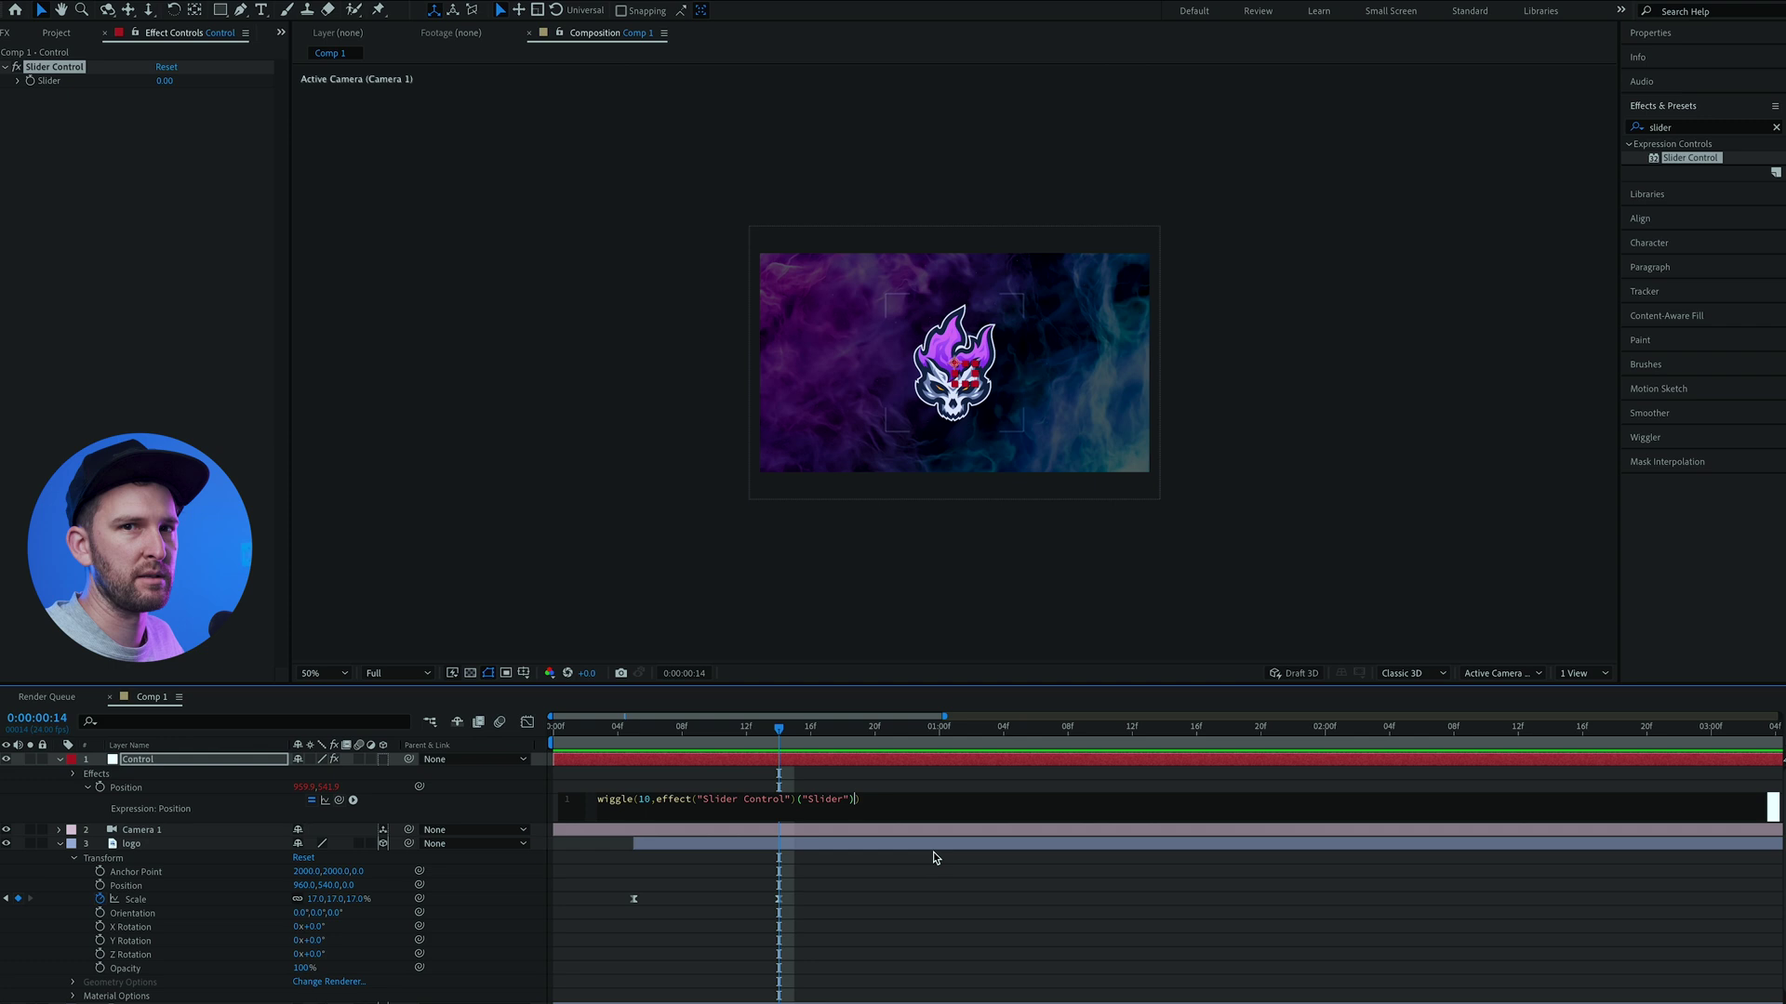
left_click(923, 800)
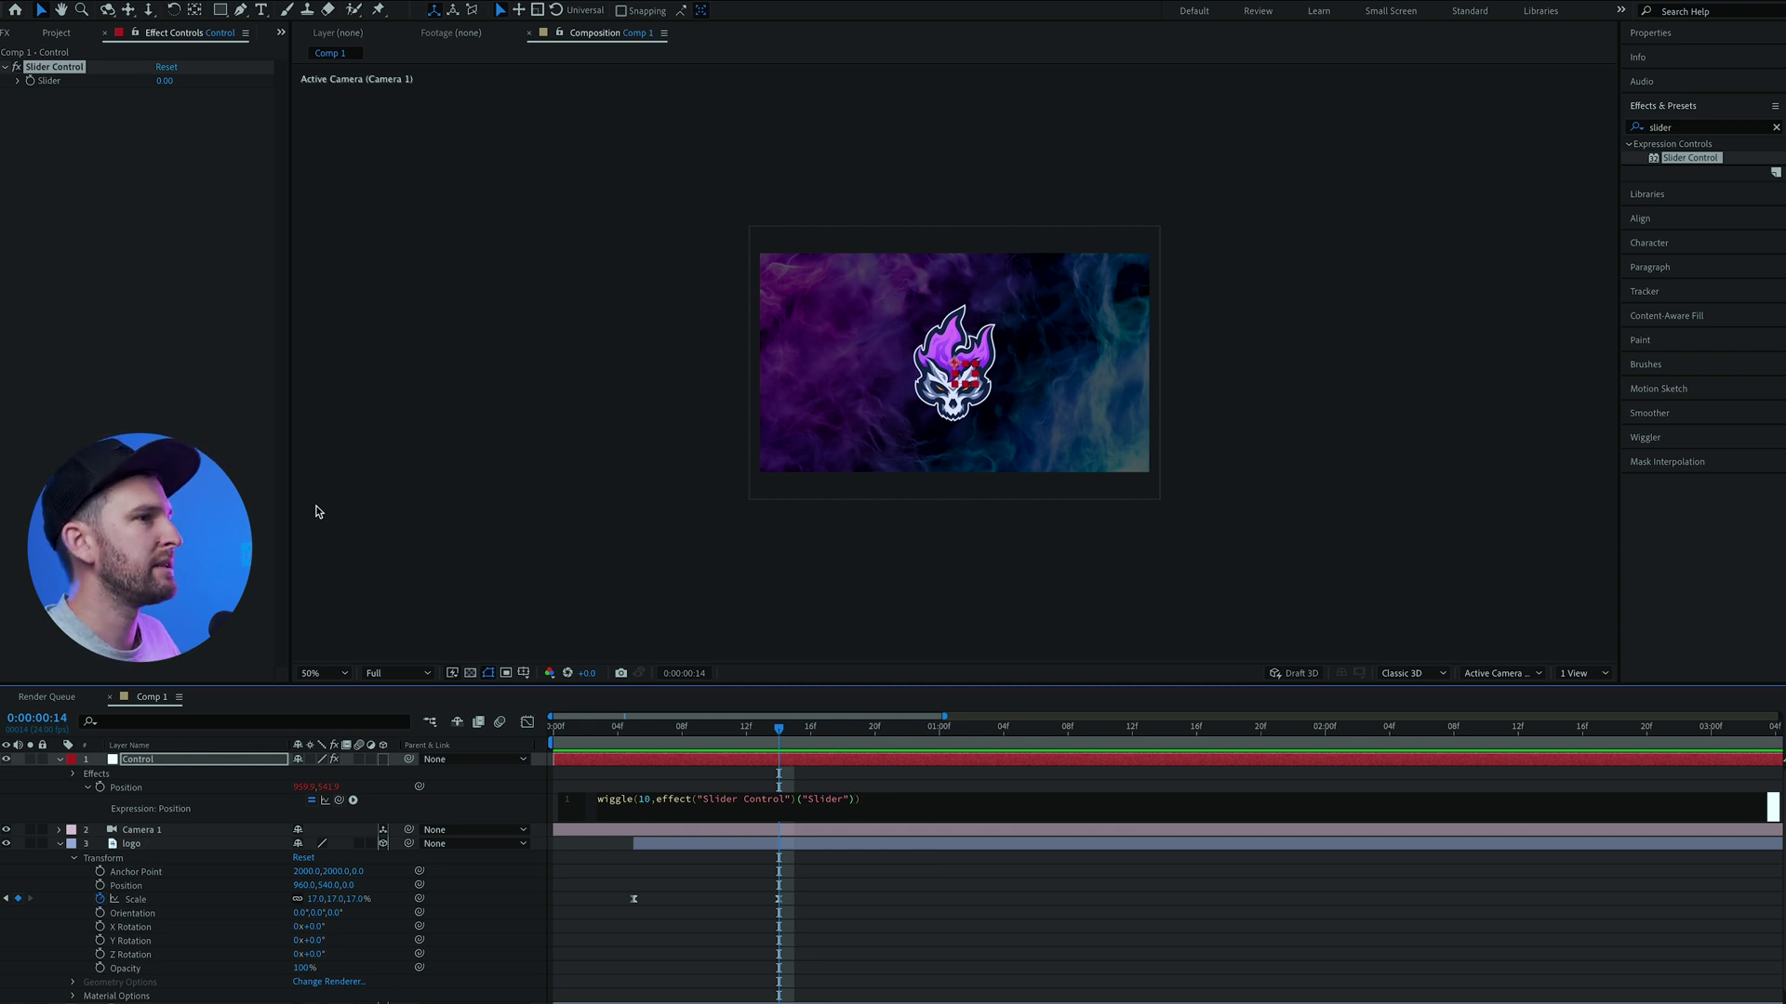
Keyframe the Slider to 90 a couple of frames ahead, then back to 0 at frame 23.
left_click(31, 83)
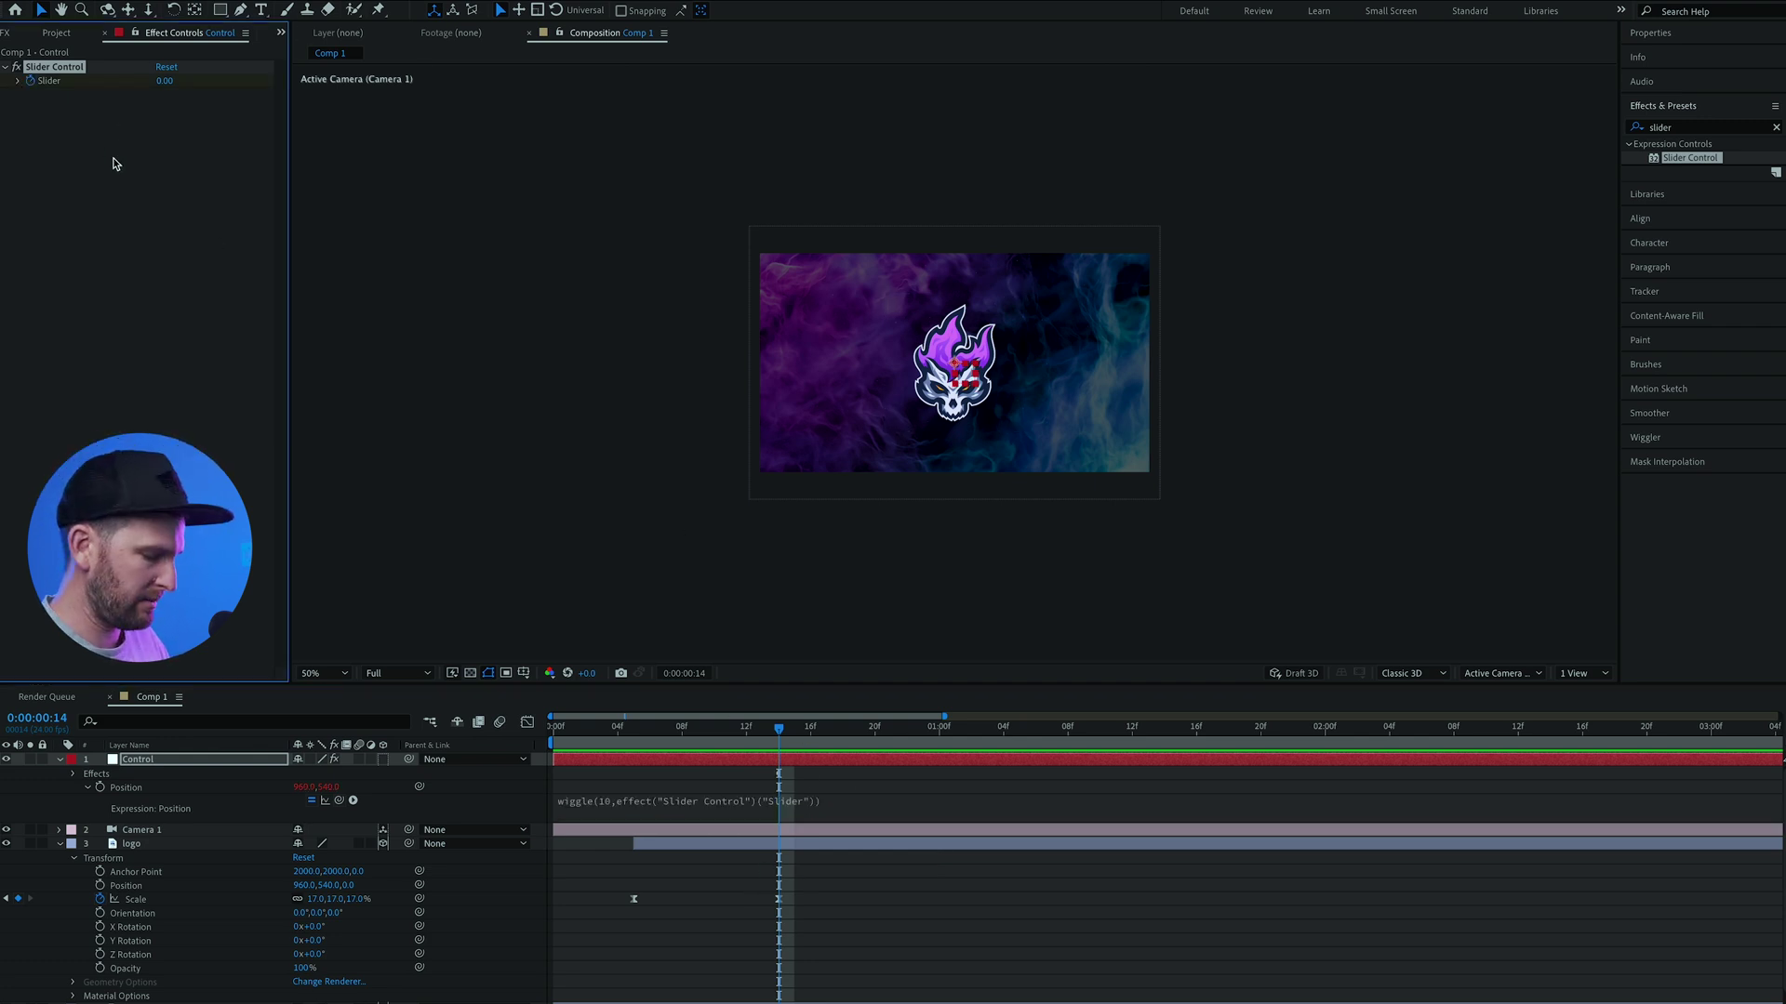
key("Page_Down")
key("Page_Down")
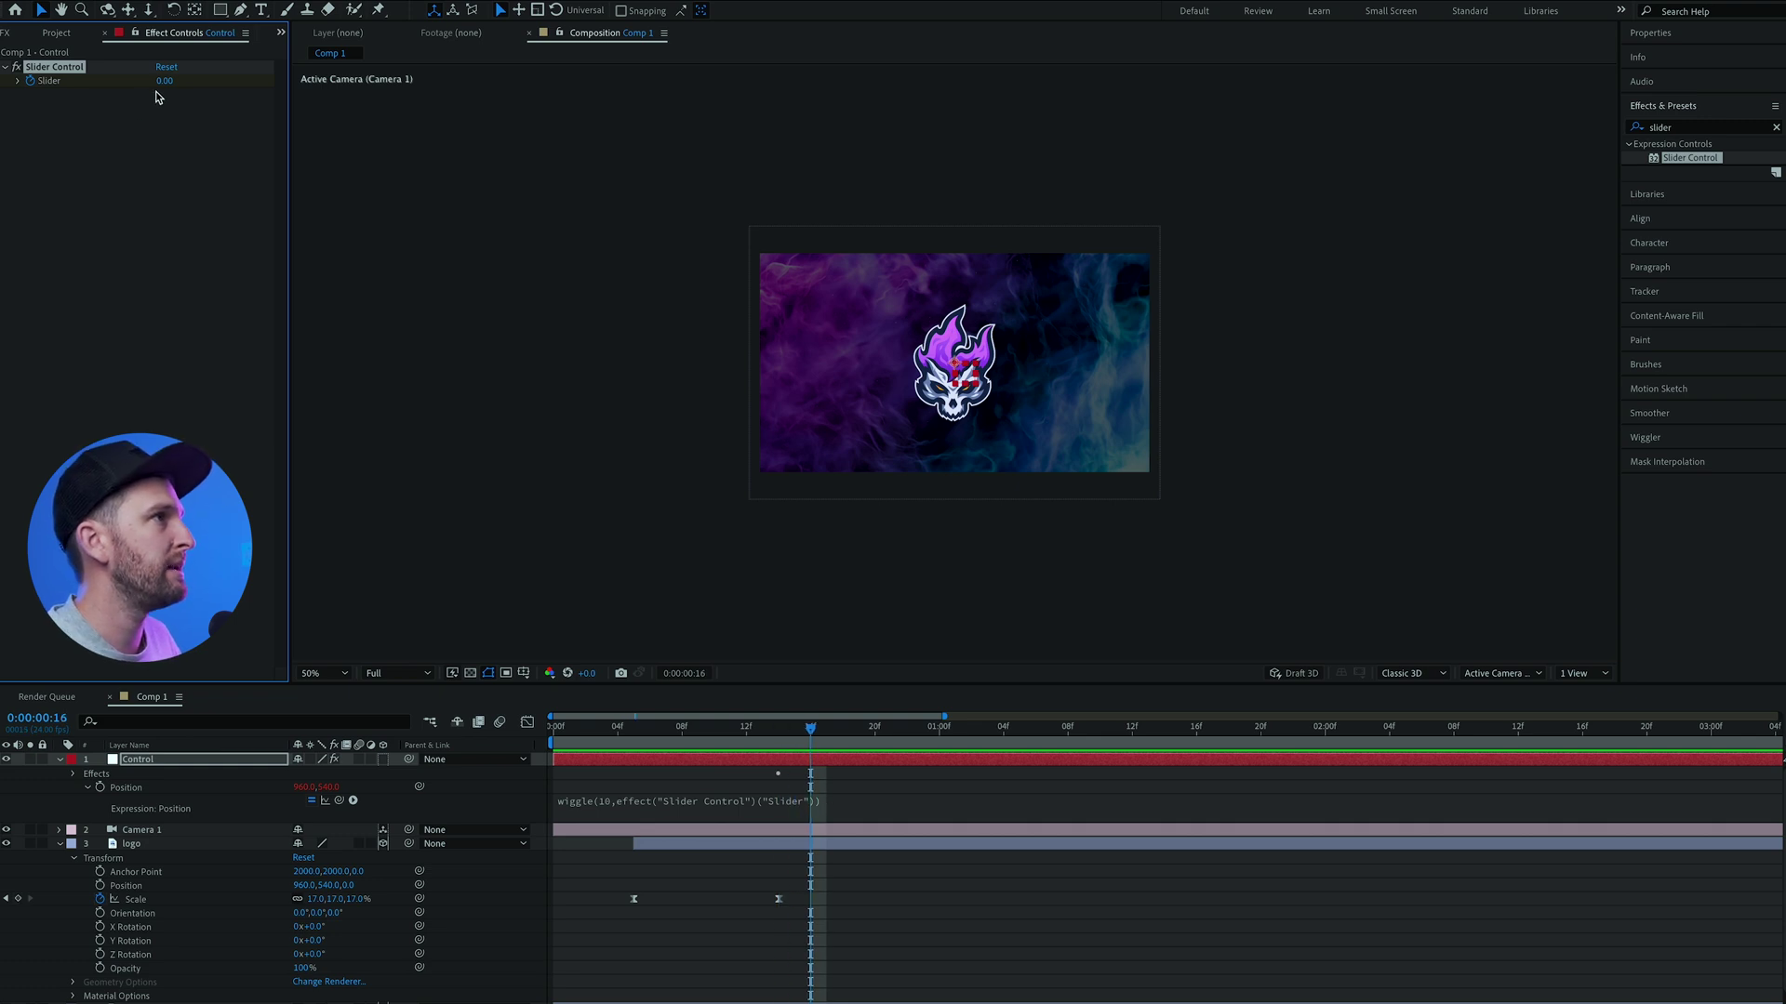
left_click(164, 81)
type("90")
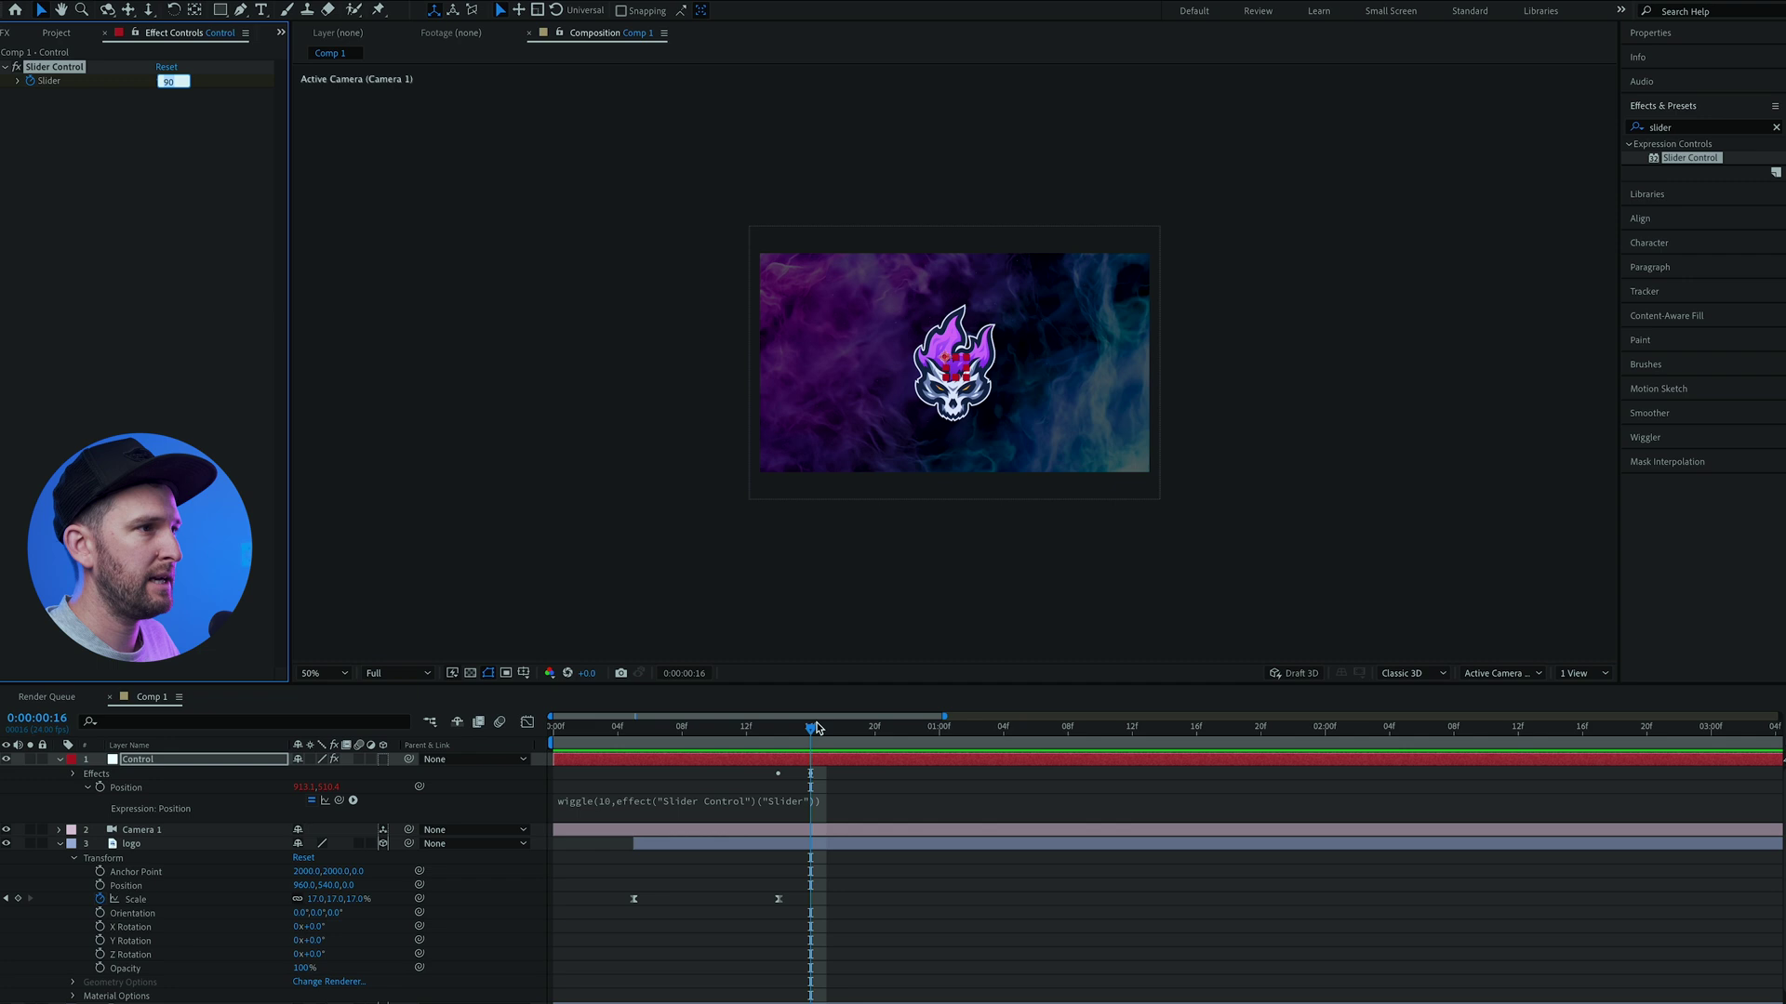
left_click_drag(817, 728, 923, 728)
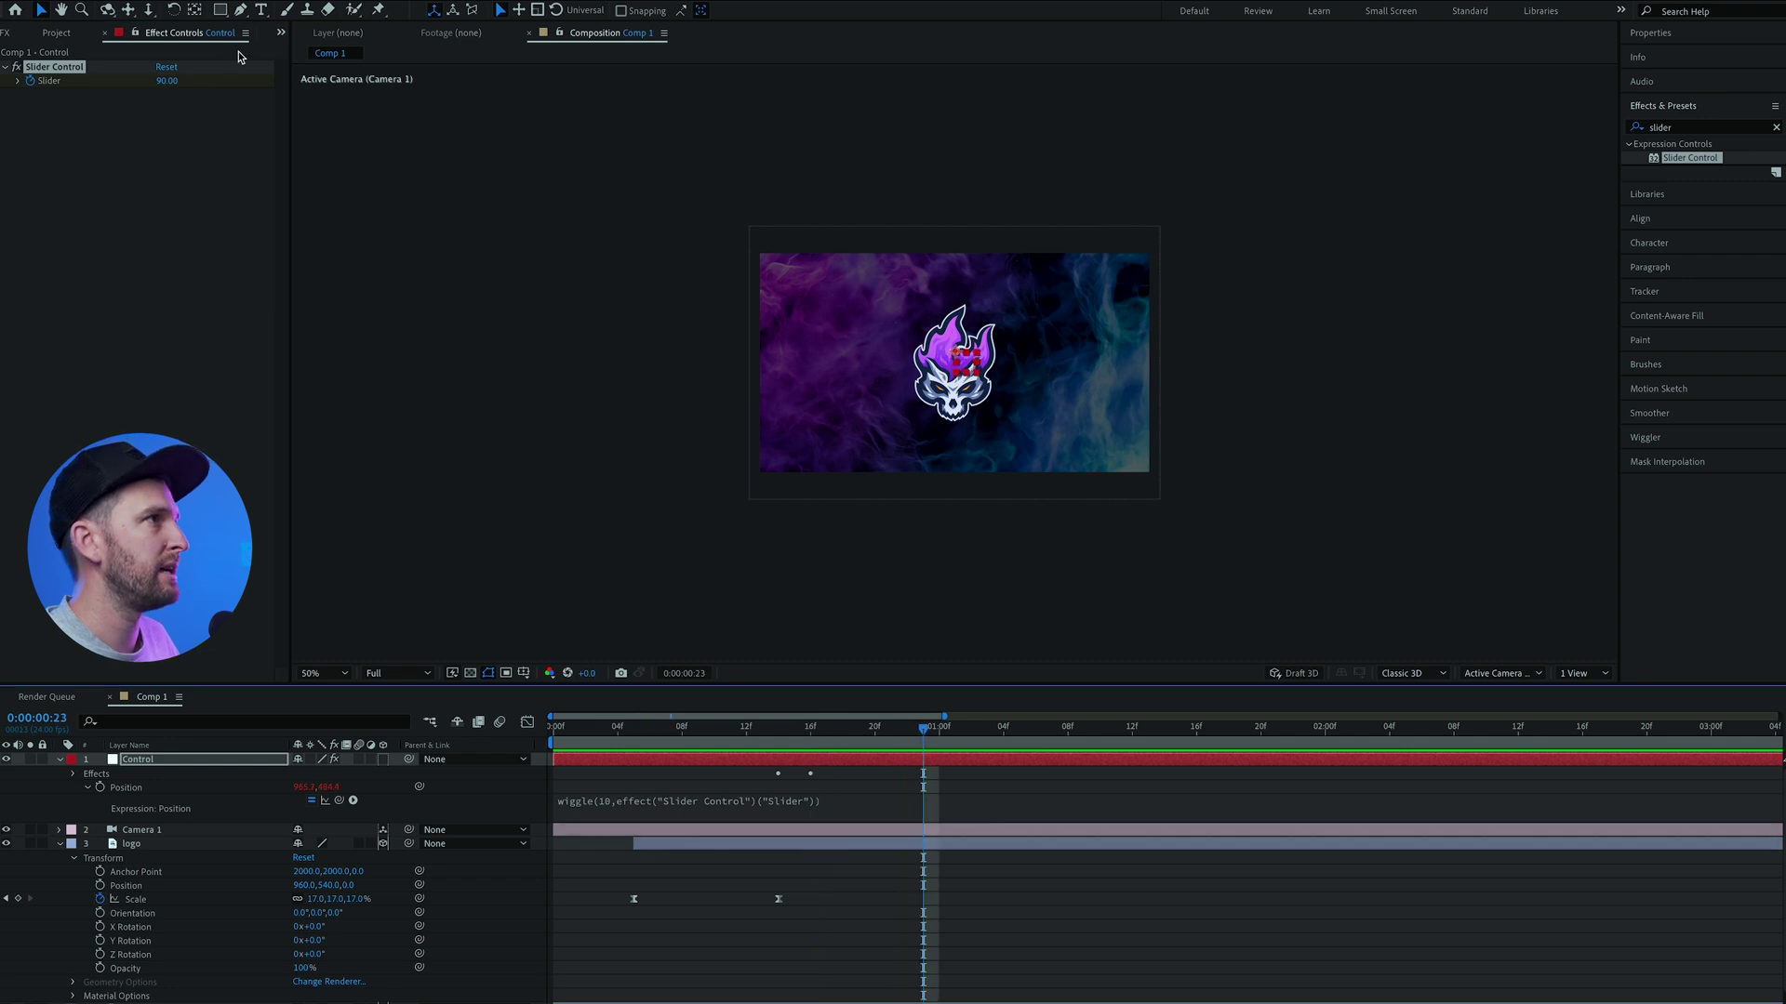
left_click(169, 81)
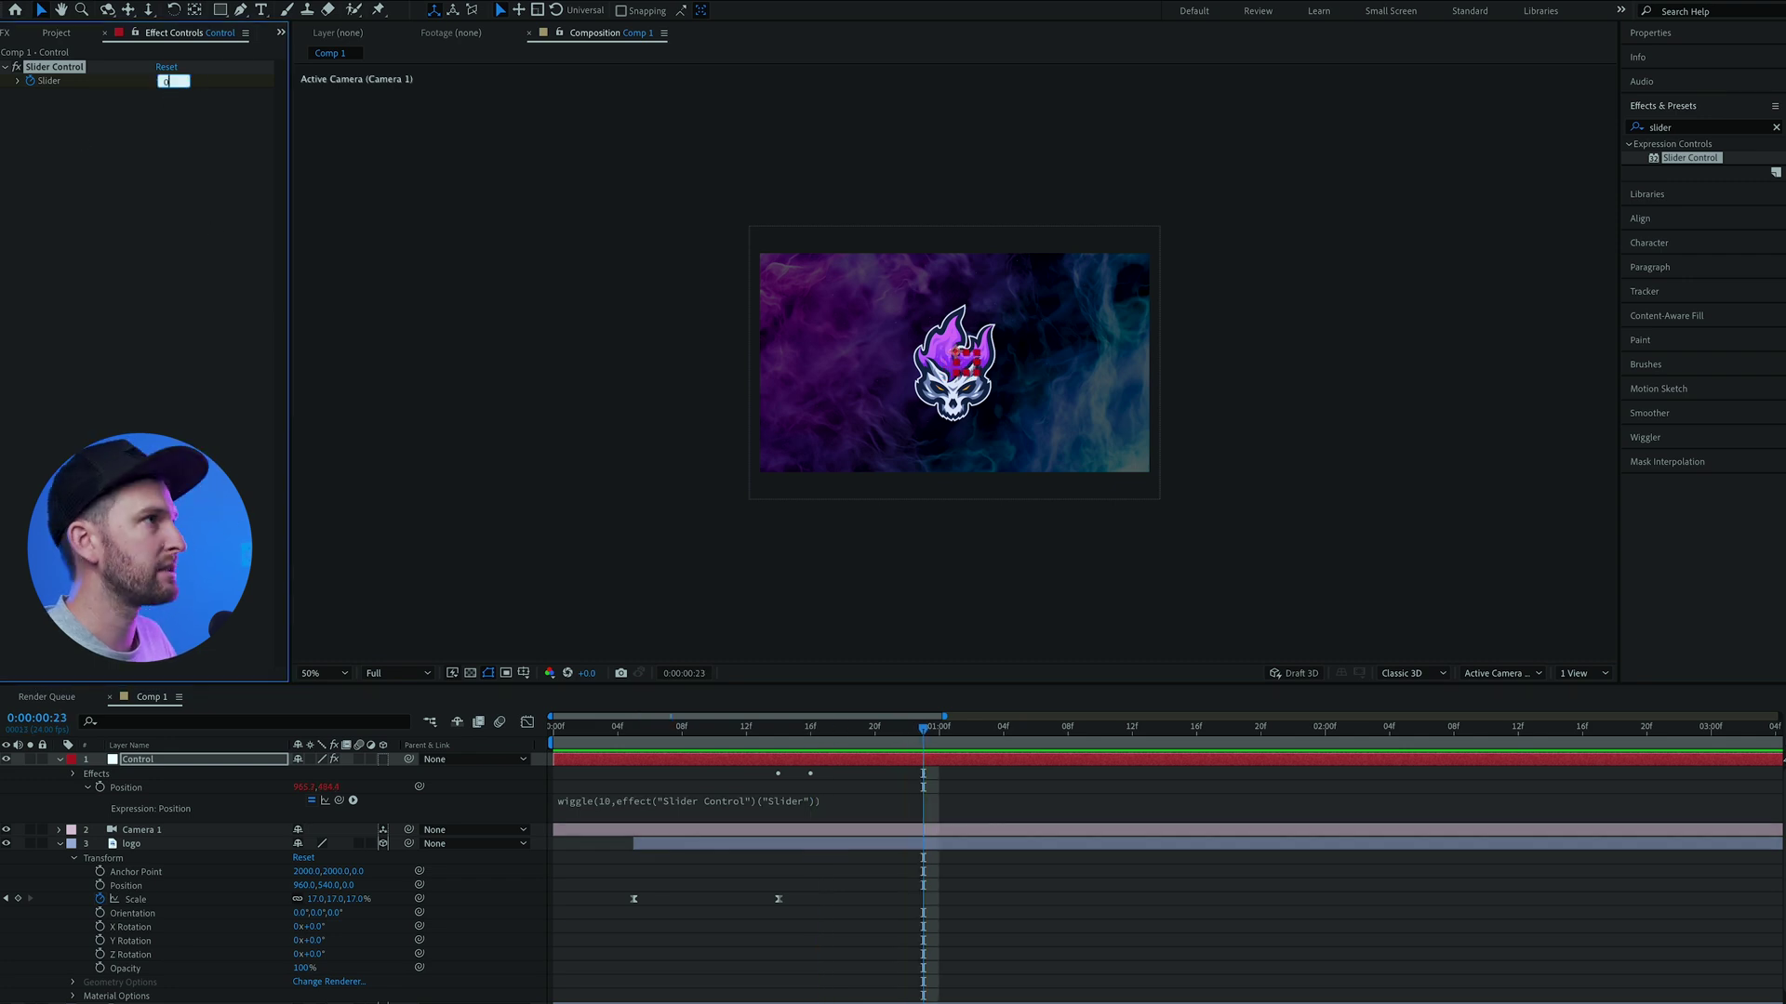
key("Return")
key("j")
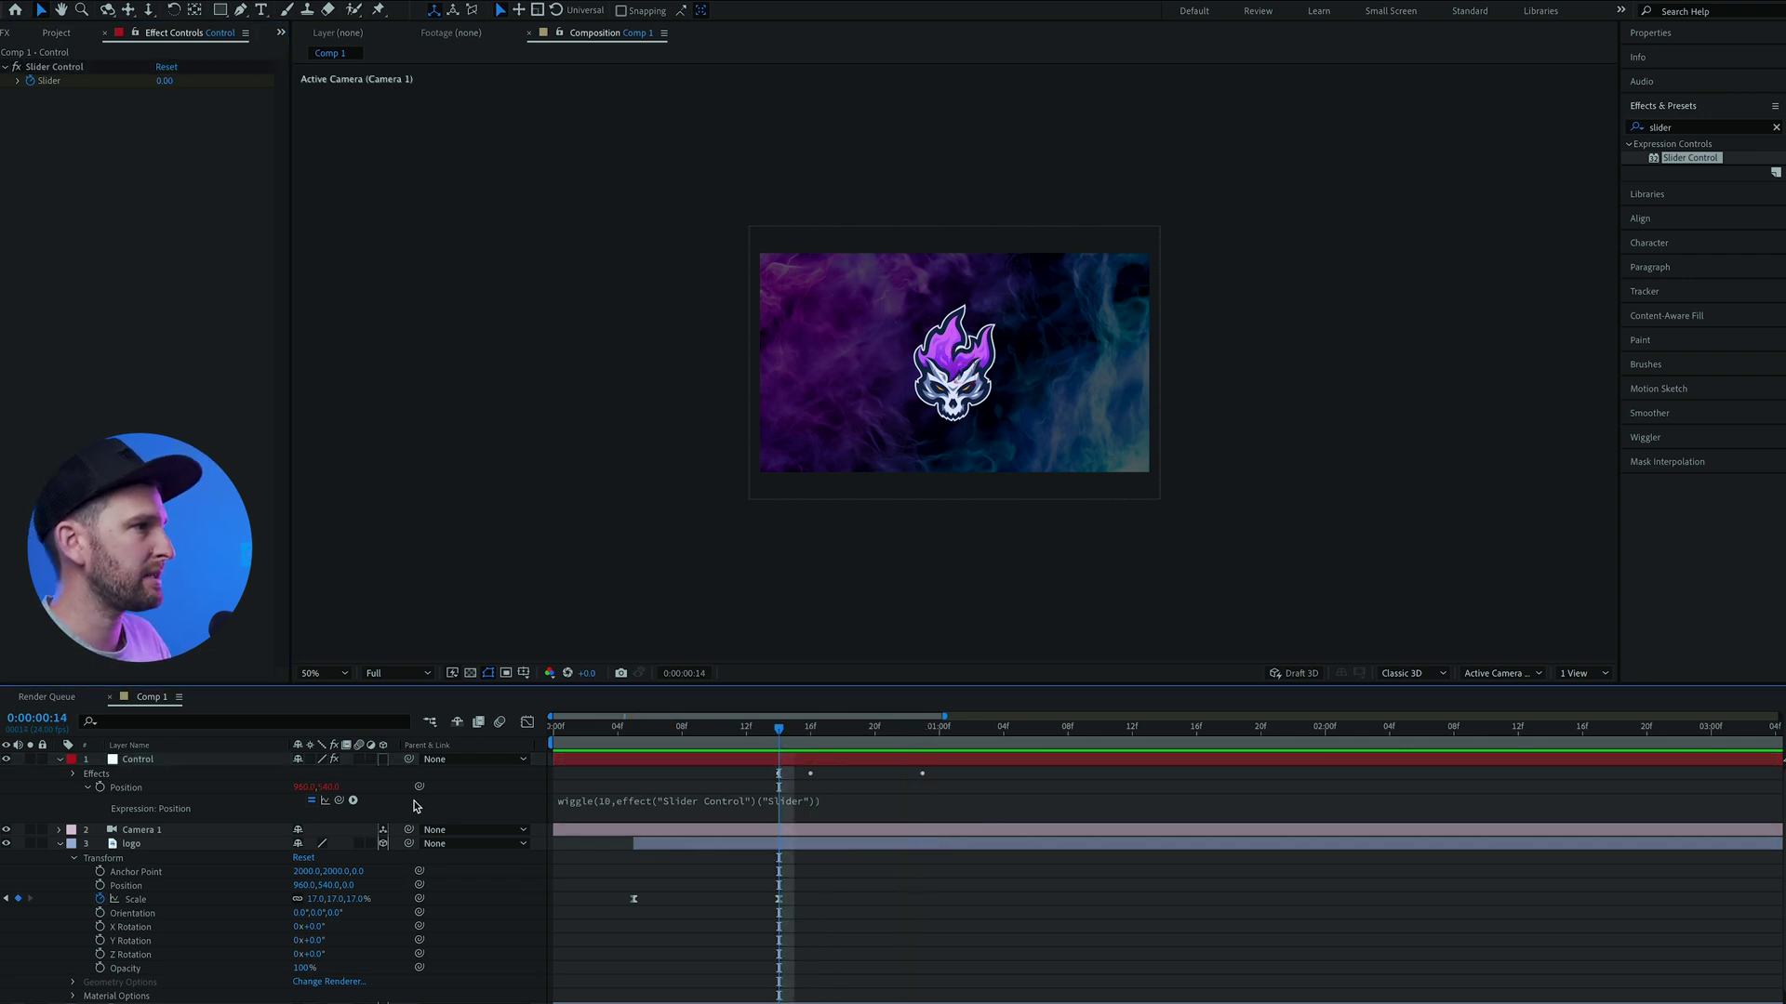
Parent Camera 1 to the Control null.
left_click(265, 760)
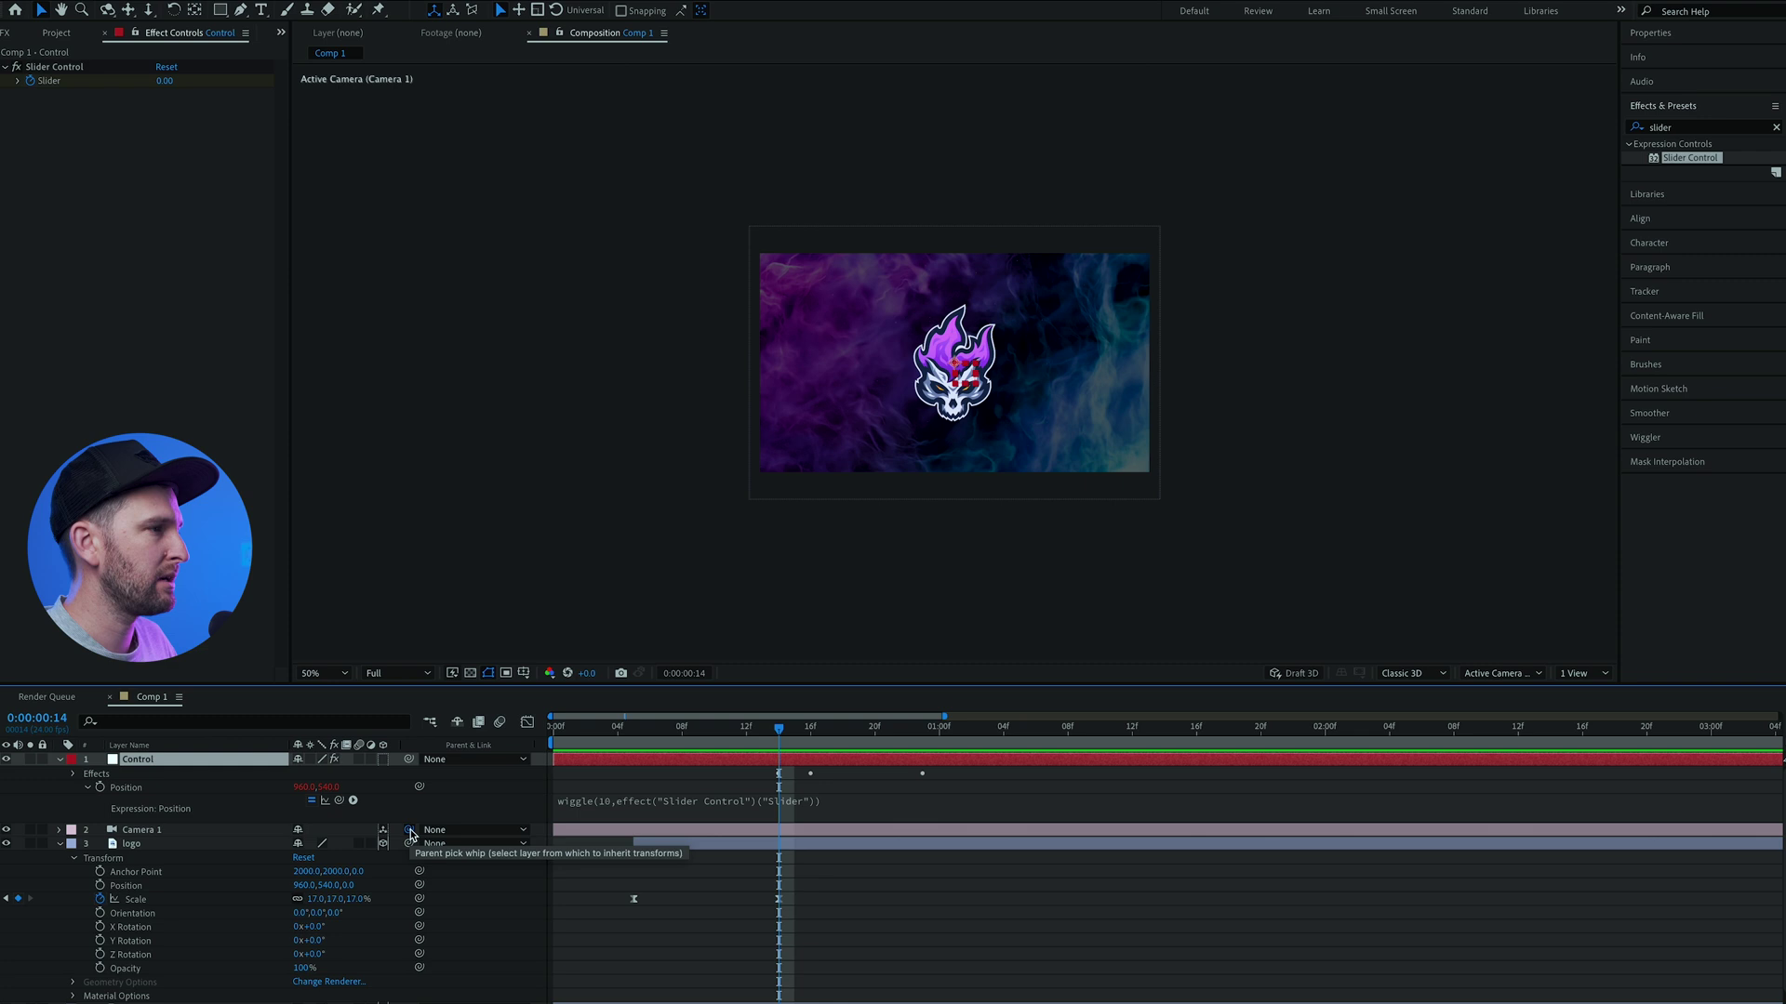
left_click_drag(411, 831, 175, 762)
left_click(728, 736)
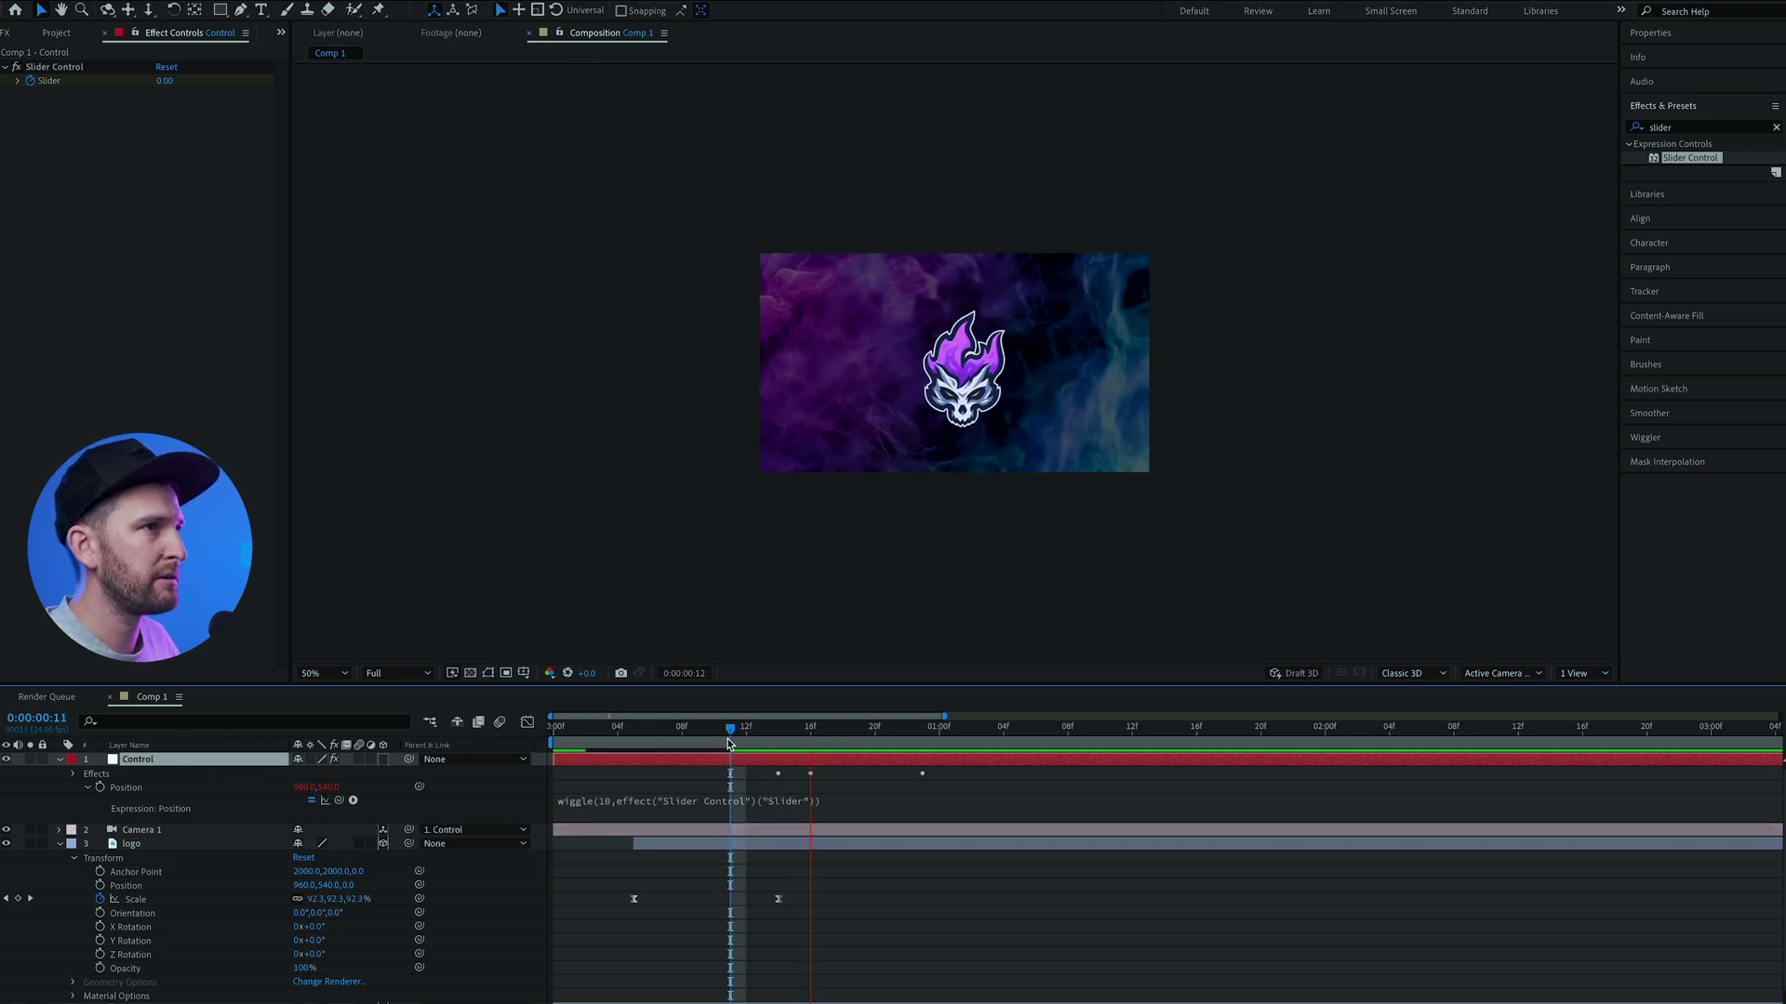
left_click_drag(727, 738, 668, 744)
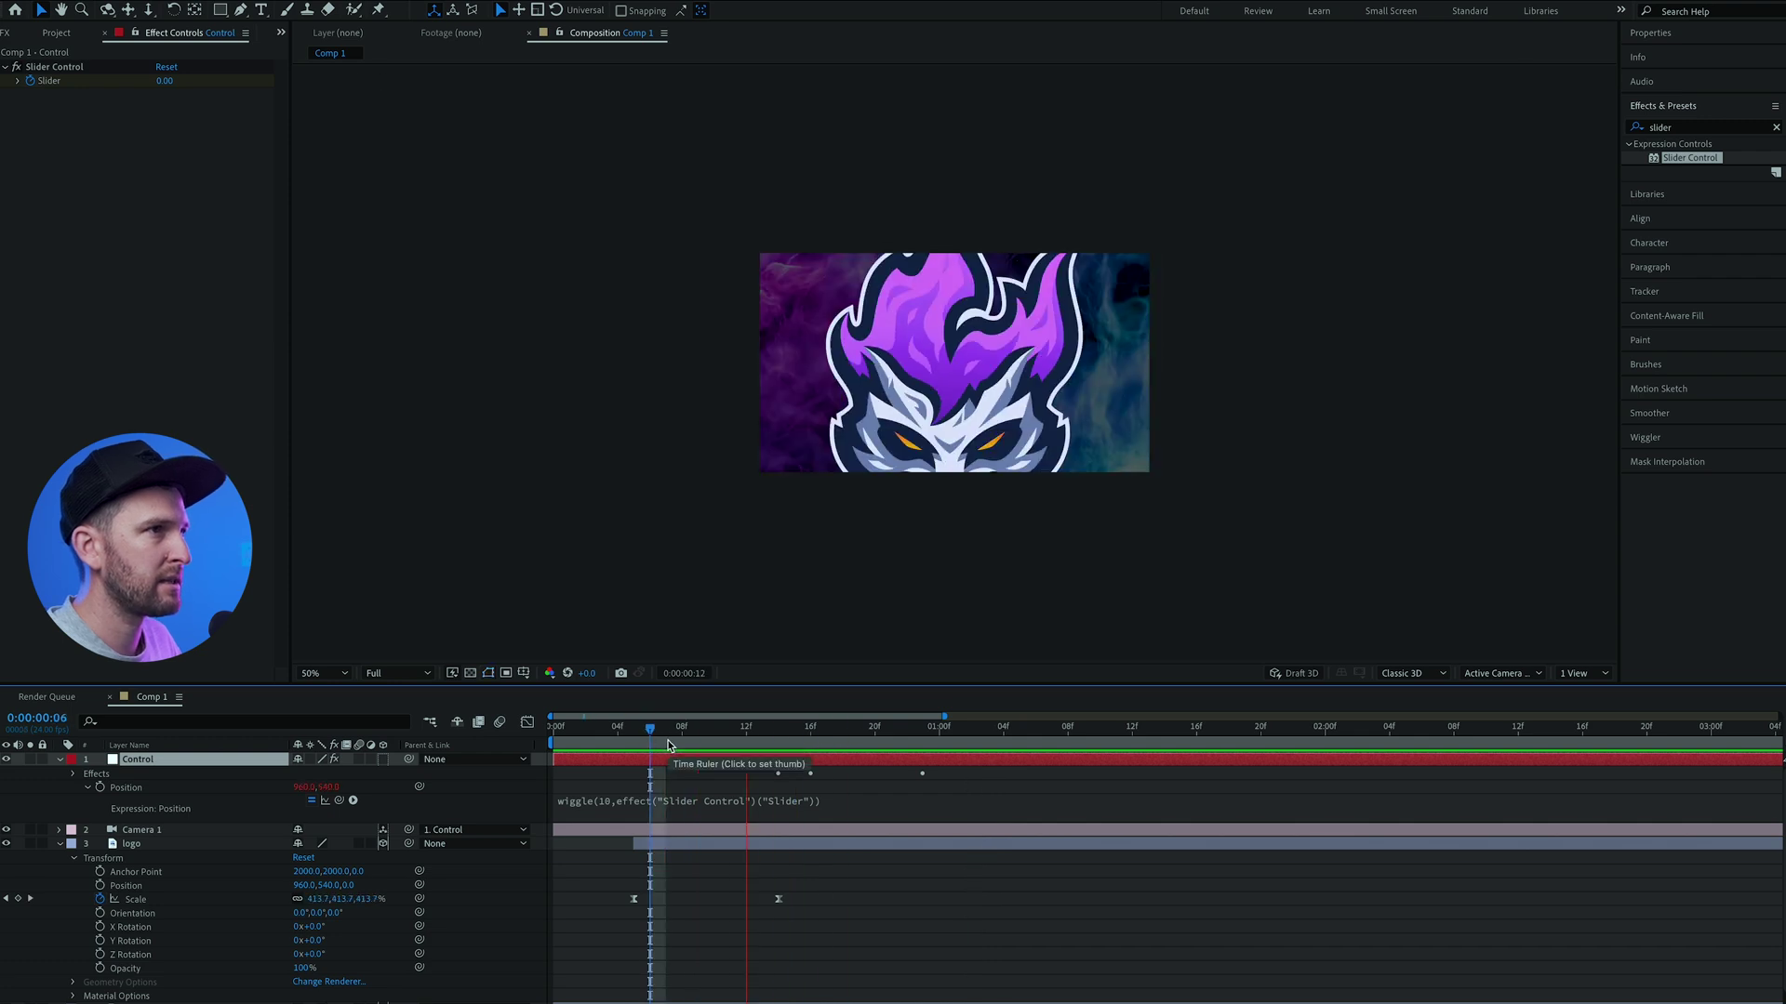
Shift the Control layer's Slider keyframes one frame earlier.
key("u")
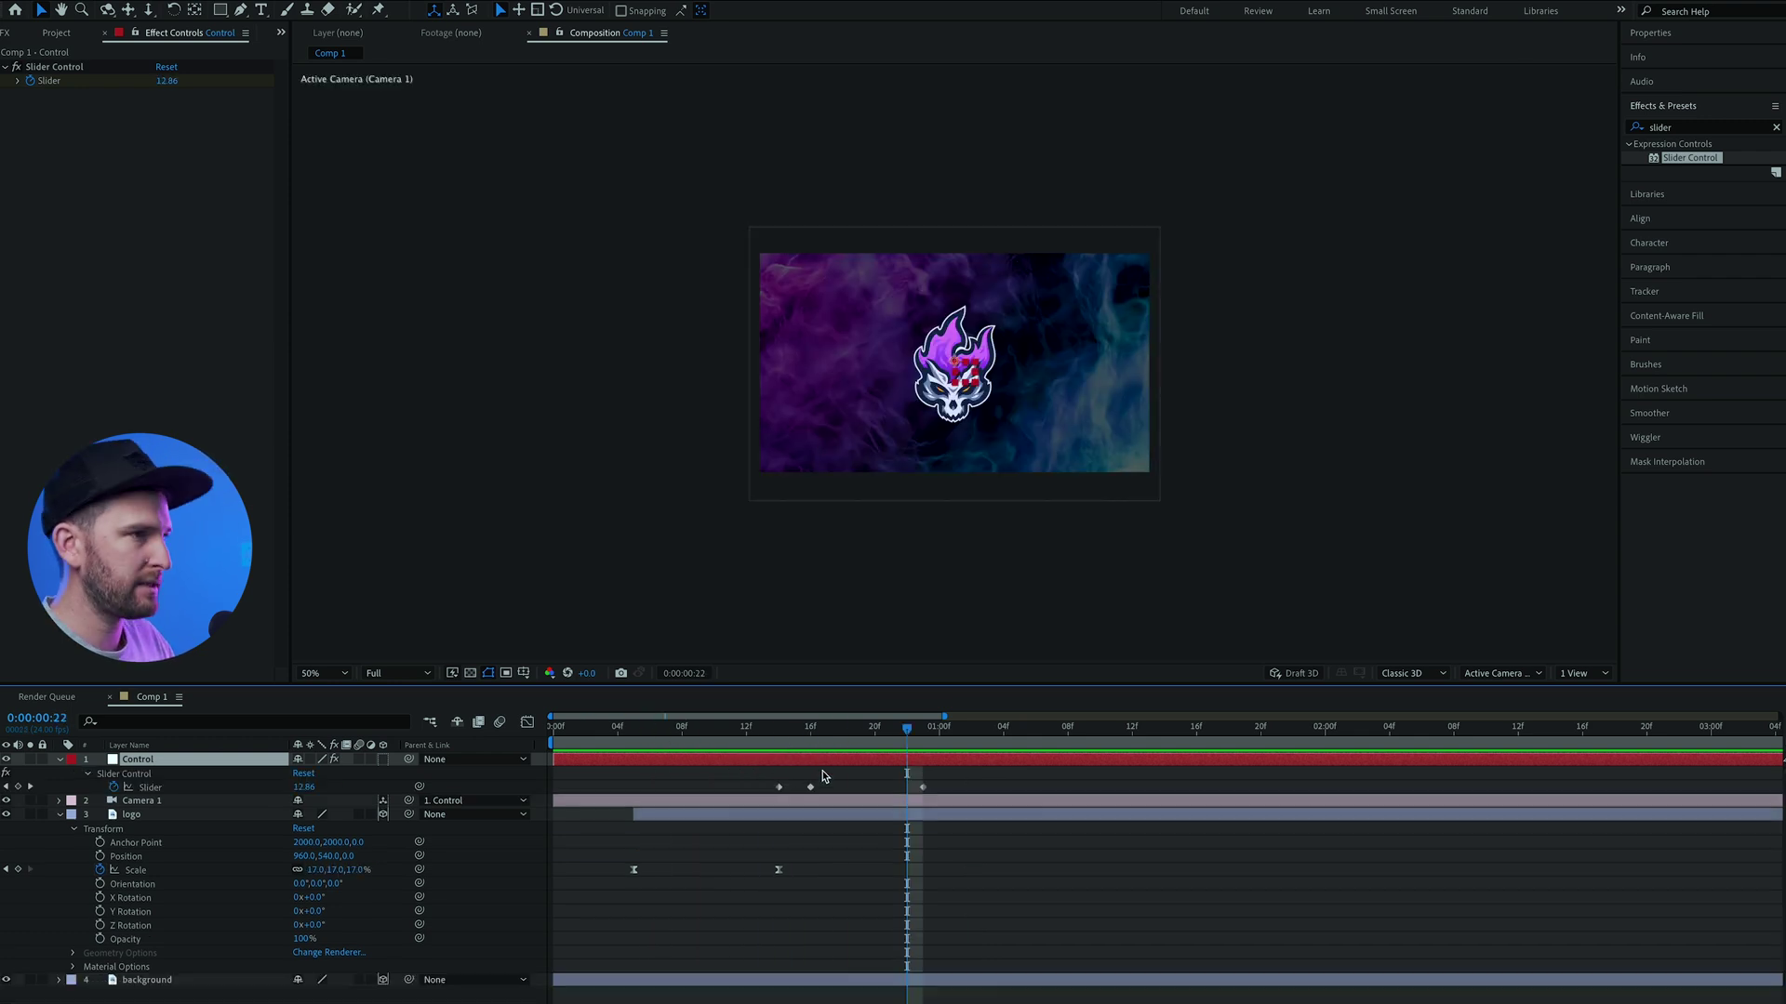
left_click_drag(811, 786, 795, 786)
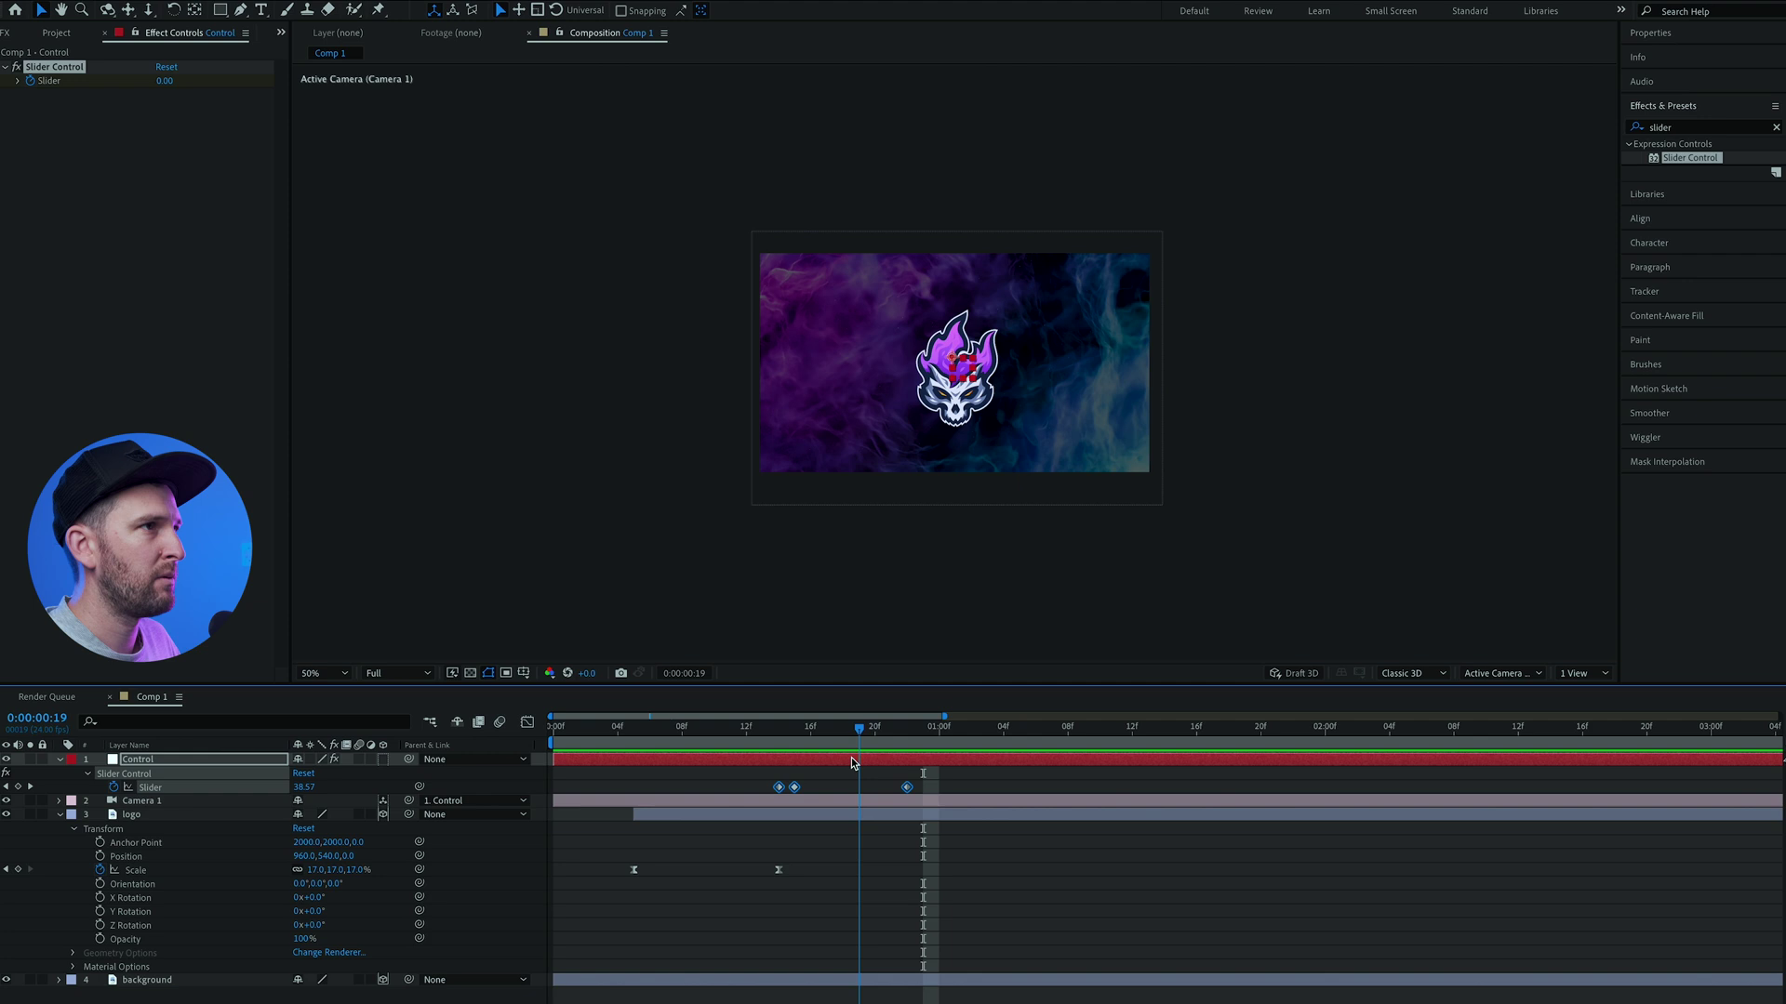
key("Page_Down")
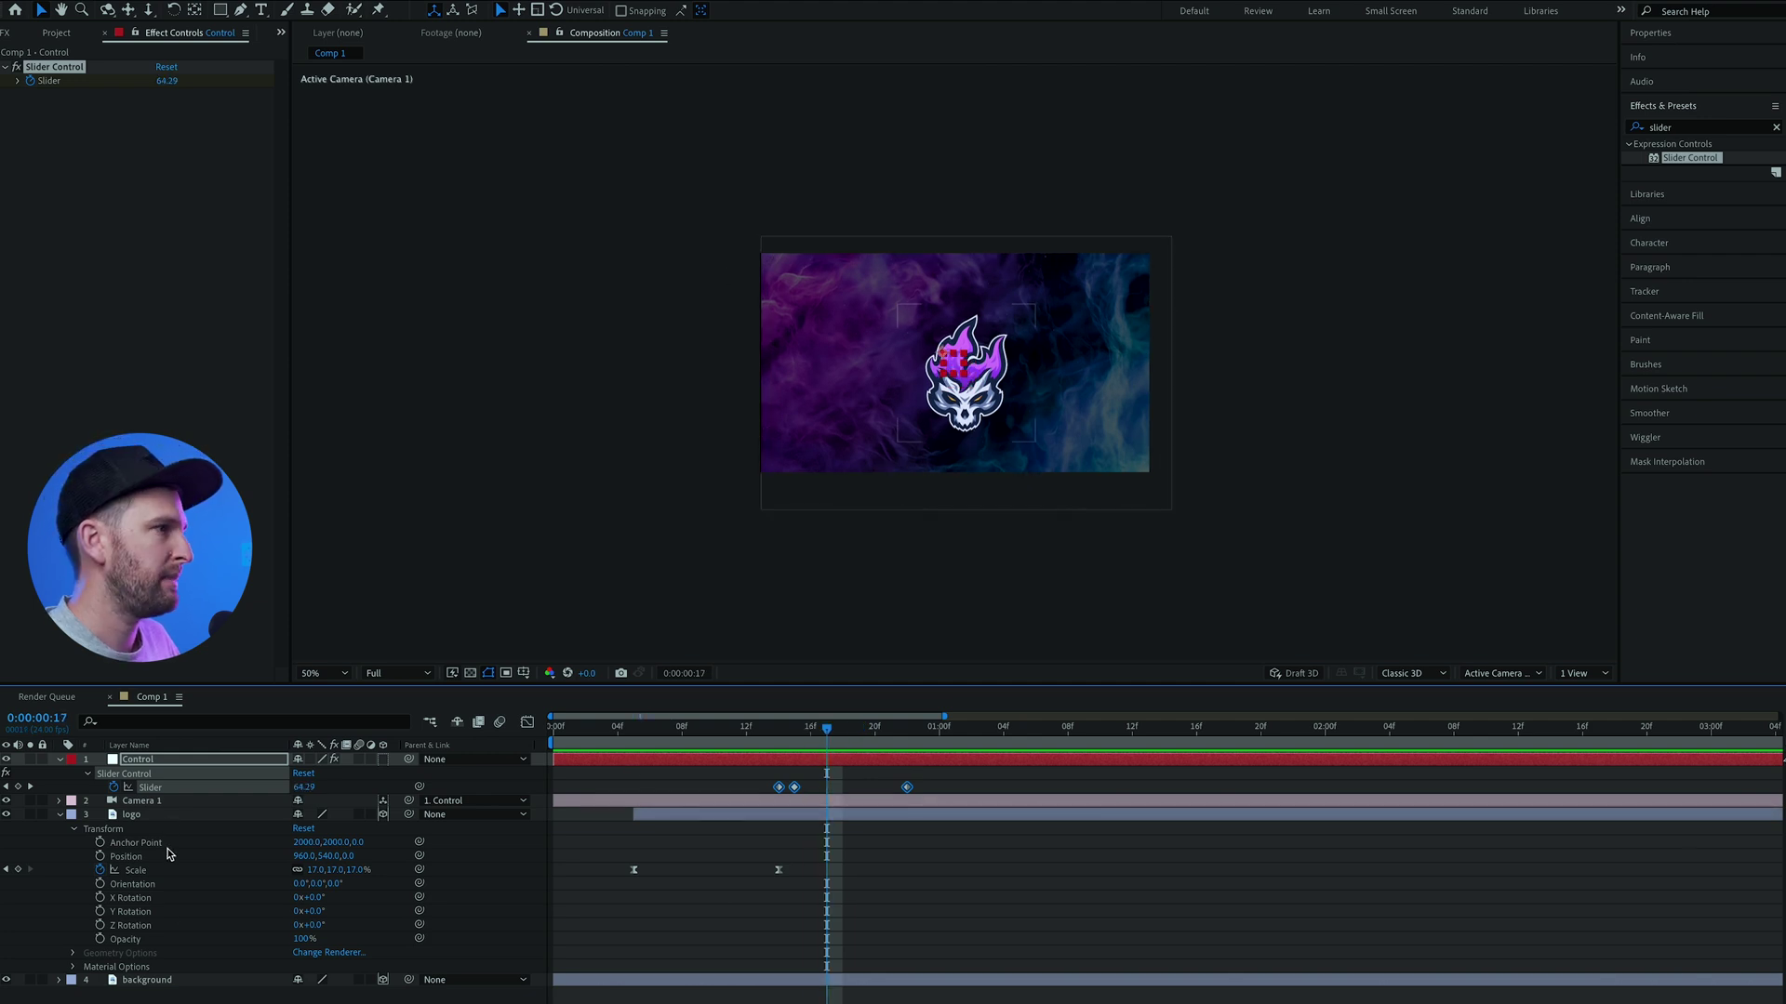
Scale the smoky background layer up to 32%.
left_click(167, 982)
key("s")
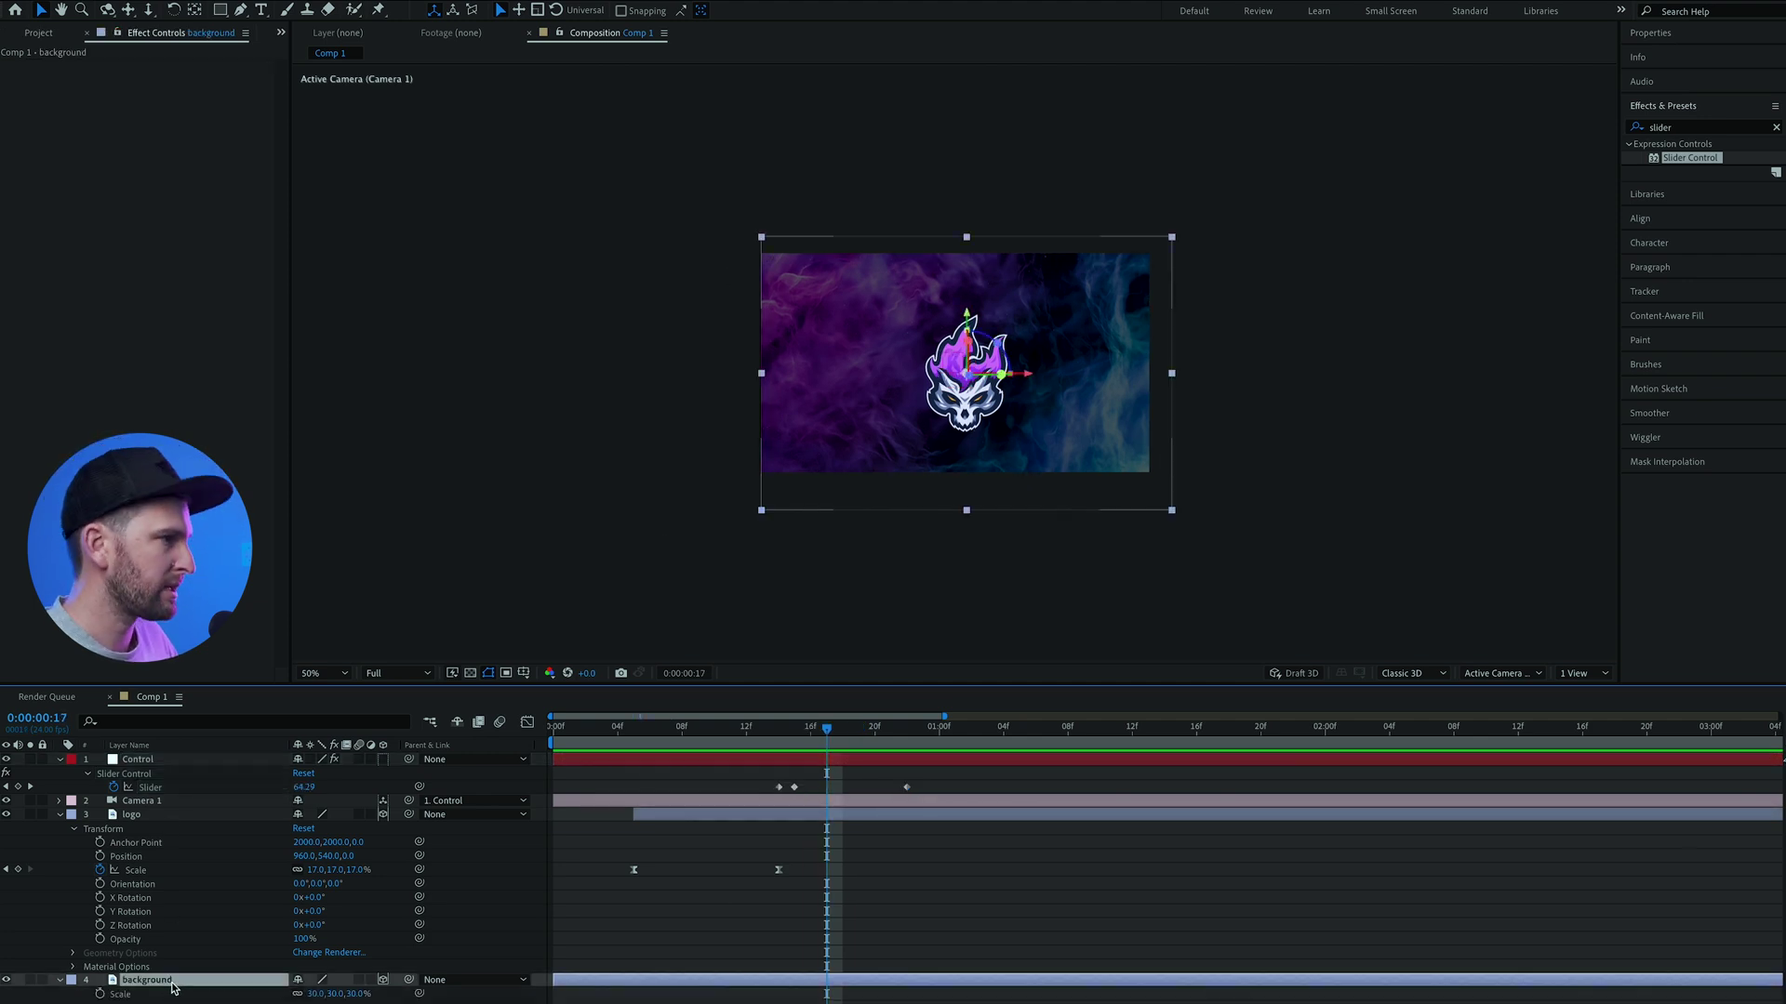
left_click_drag(358, 995, 360, 995)
left_click(359, 995)
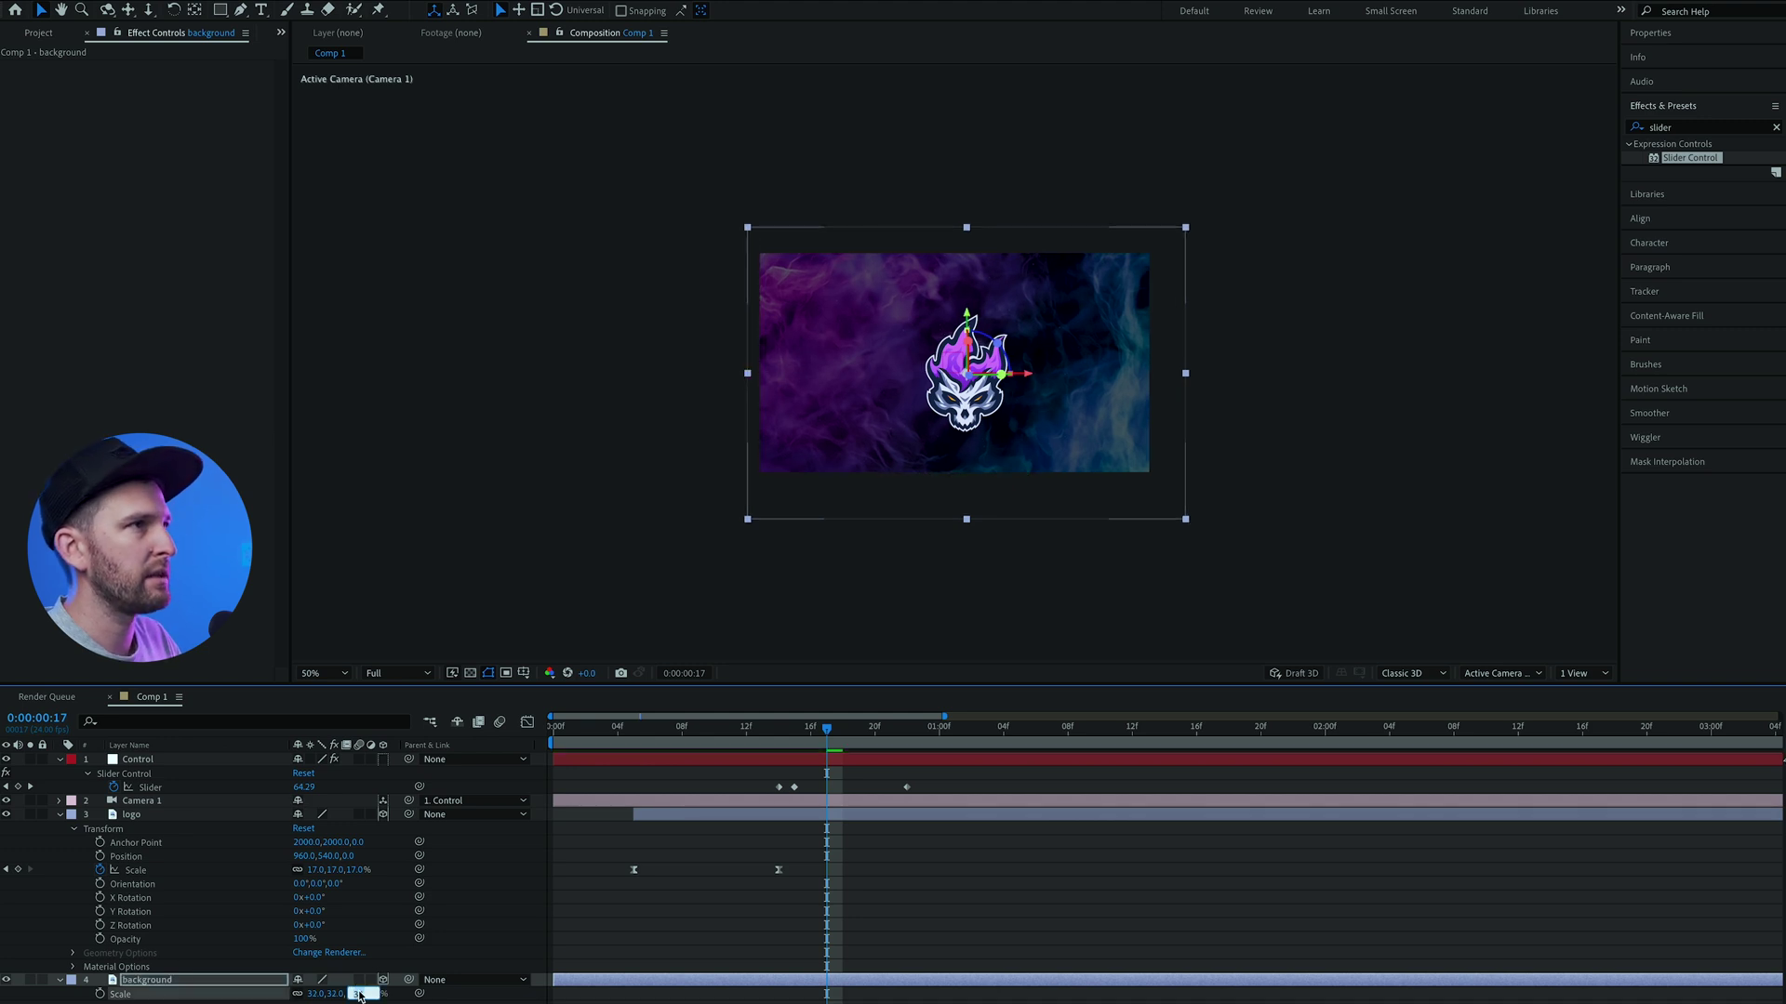
left_click(808, 847)
Enable motion blur on the logo and play the reveal from the start.
left_click_drag(775, 741, 967, 741)
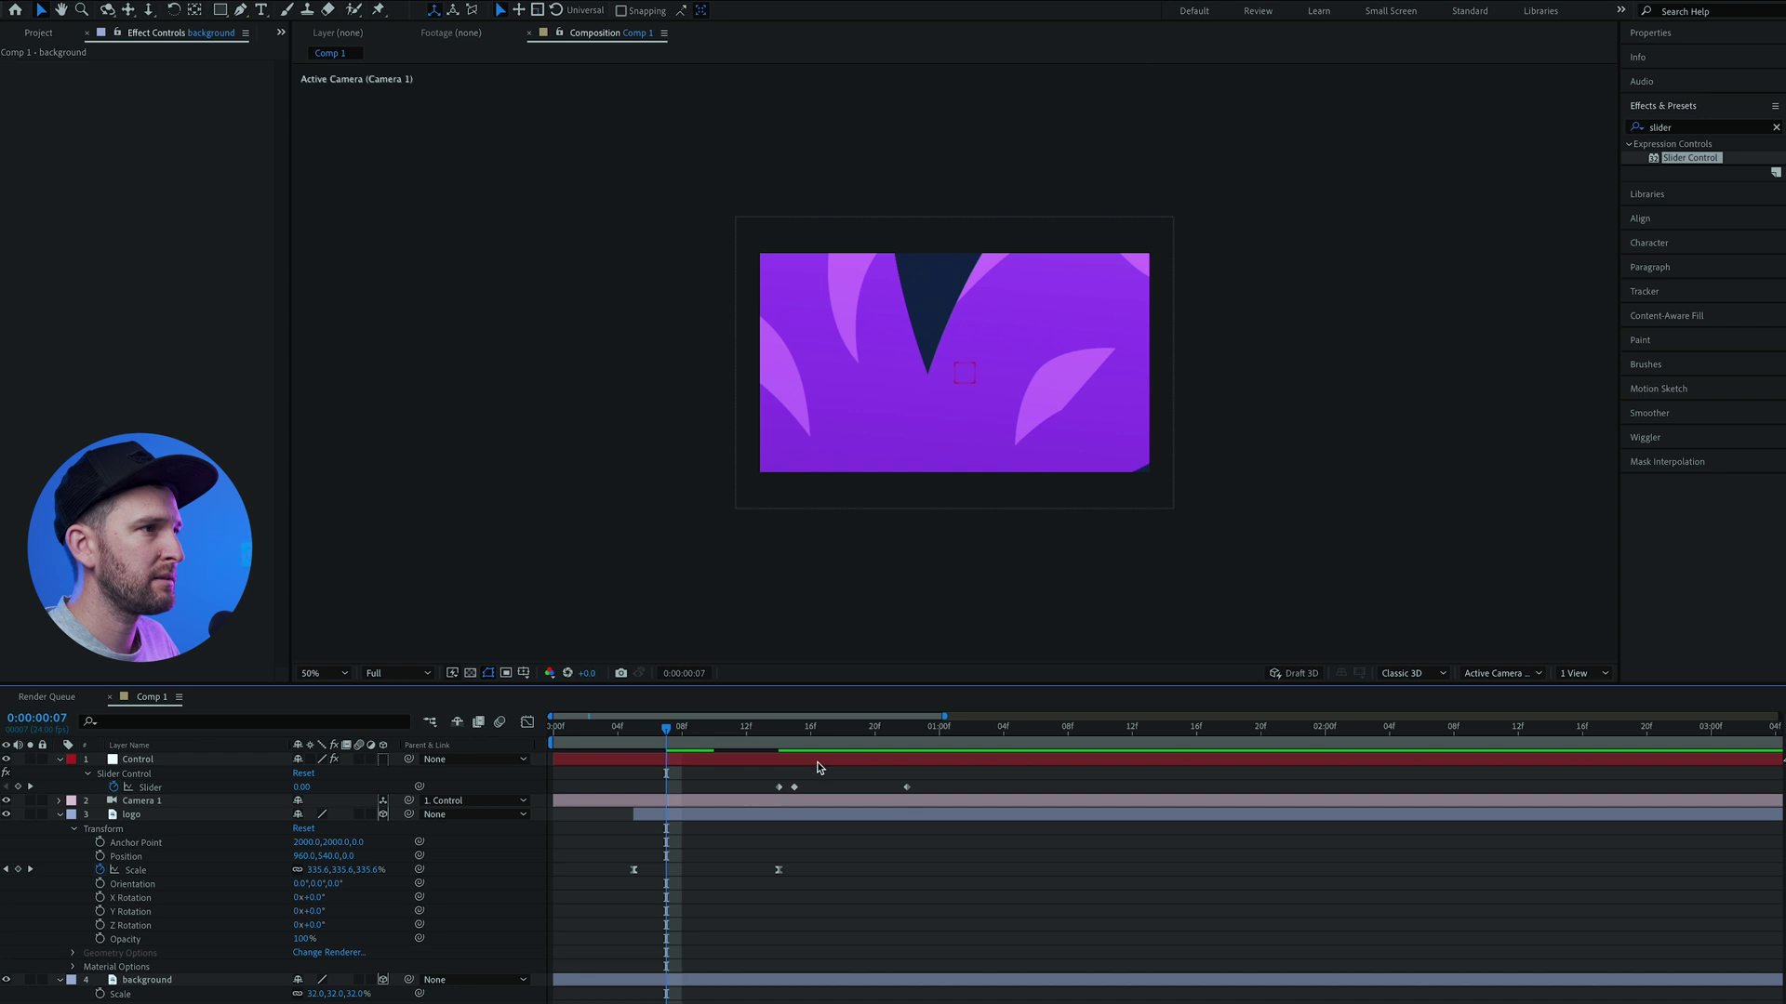
key("Home")
left_click(360, 815)
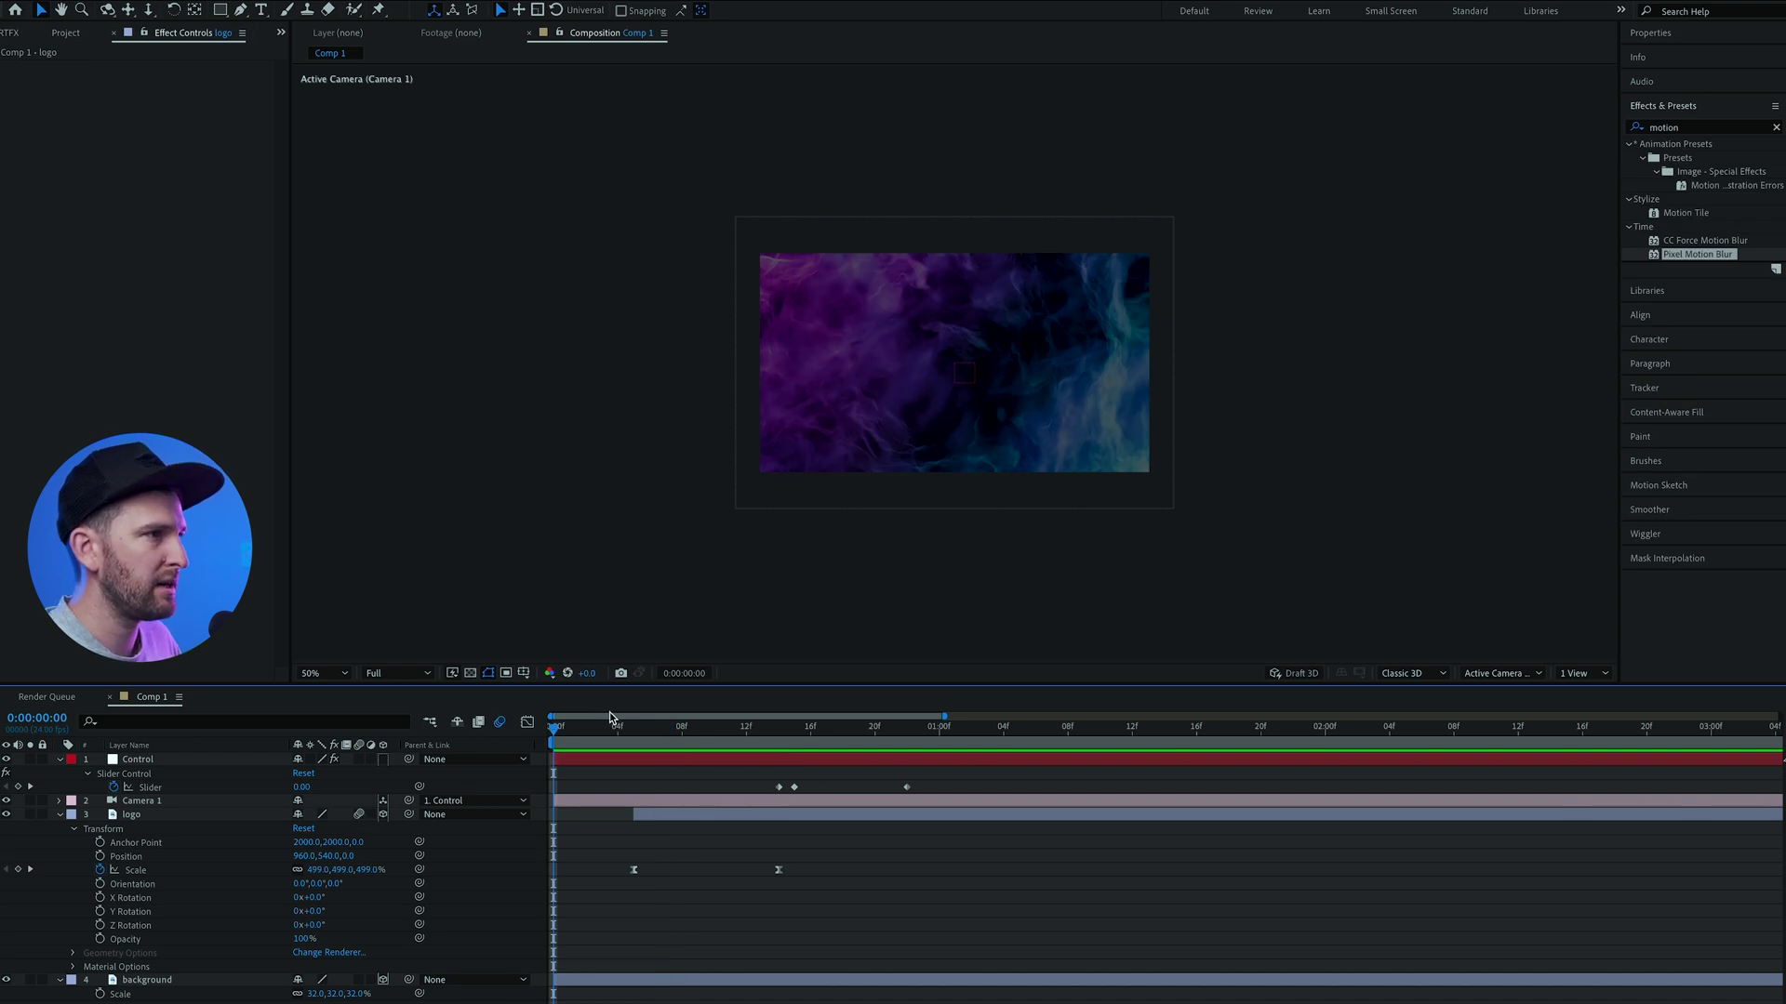
key("space")
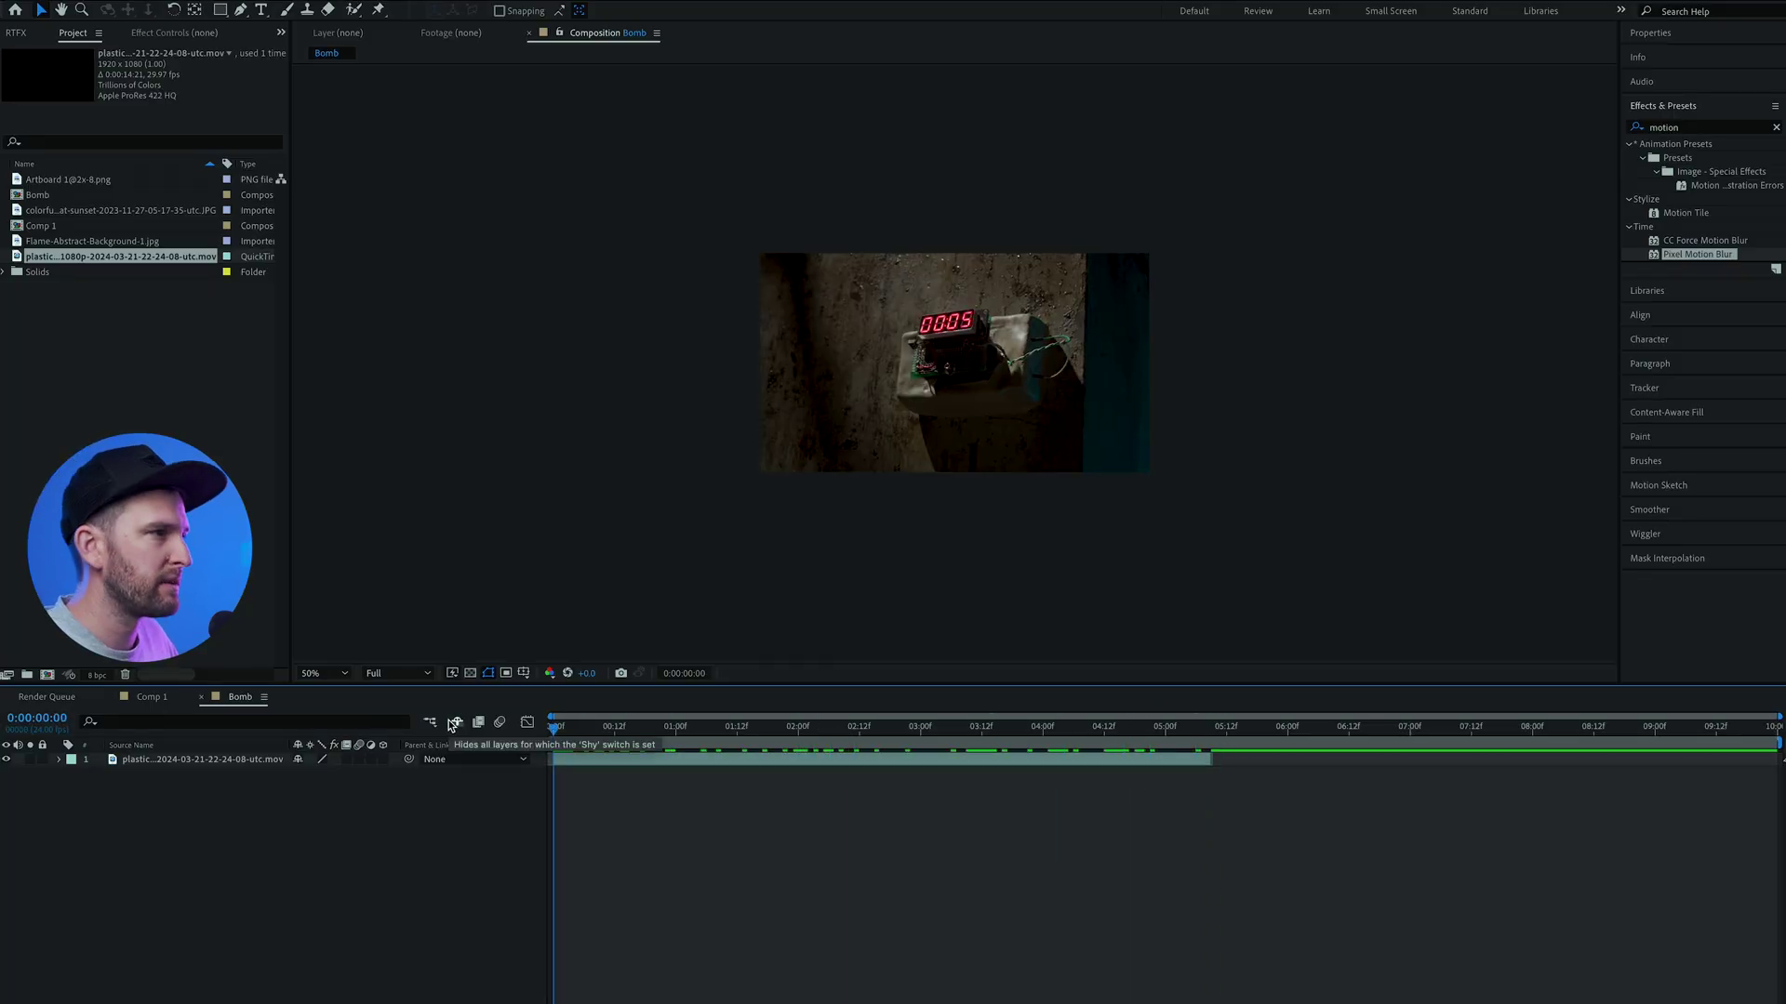
Add a Slider Control to the bomb clip and set its Position to wiggle(10, Slider).
left_click(186, 760)
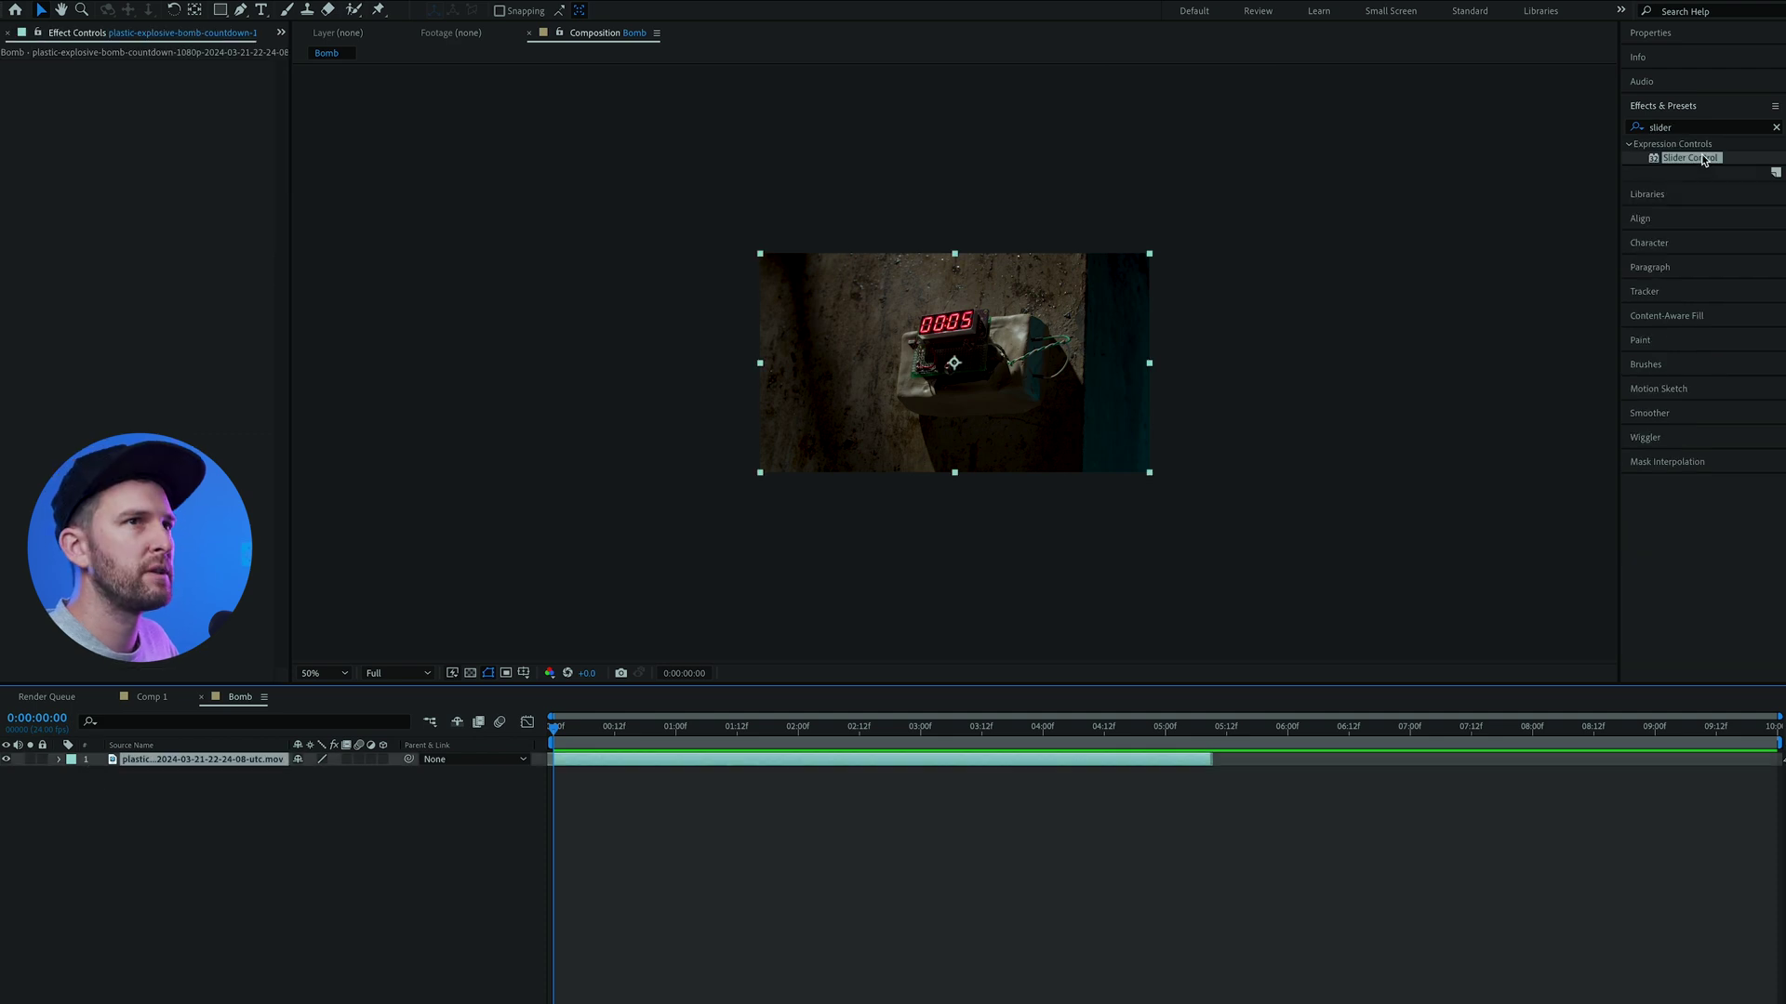
left_click_drag(1702, 158, 164, 761)
left_click(197, 757)
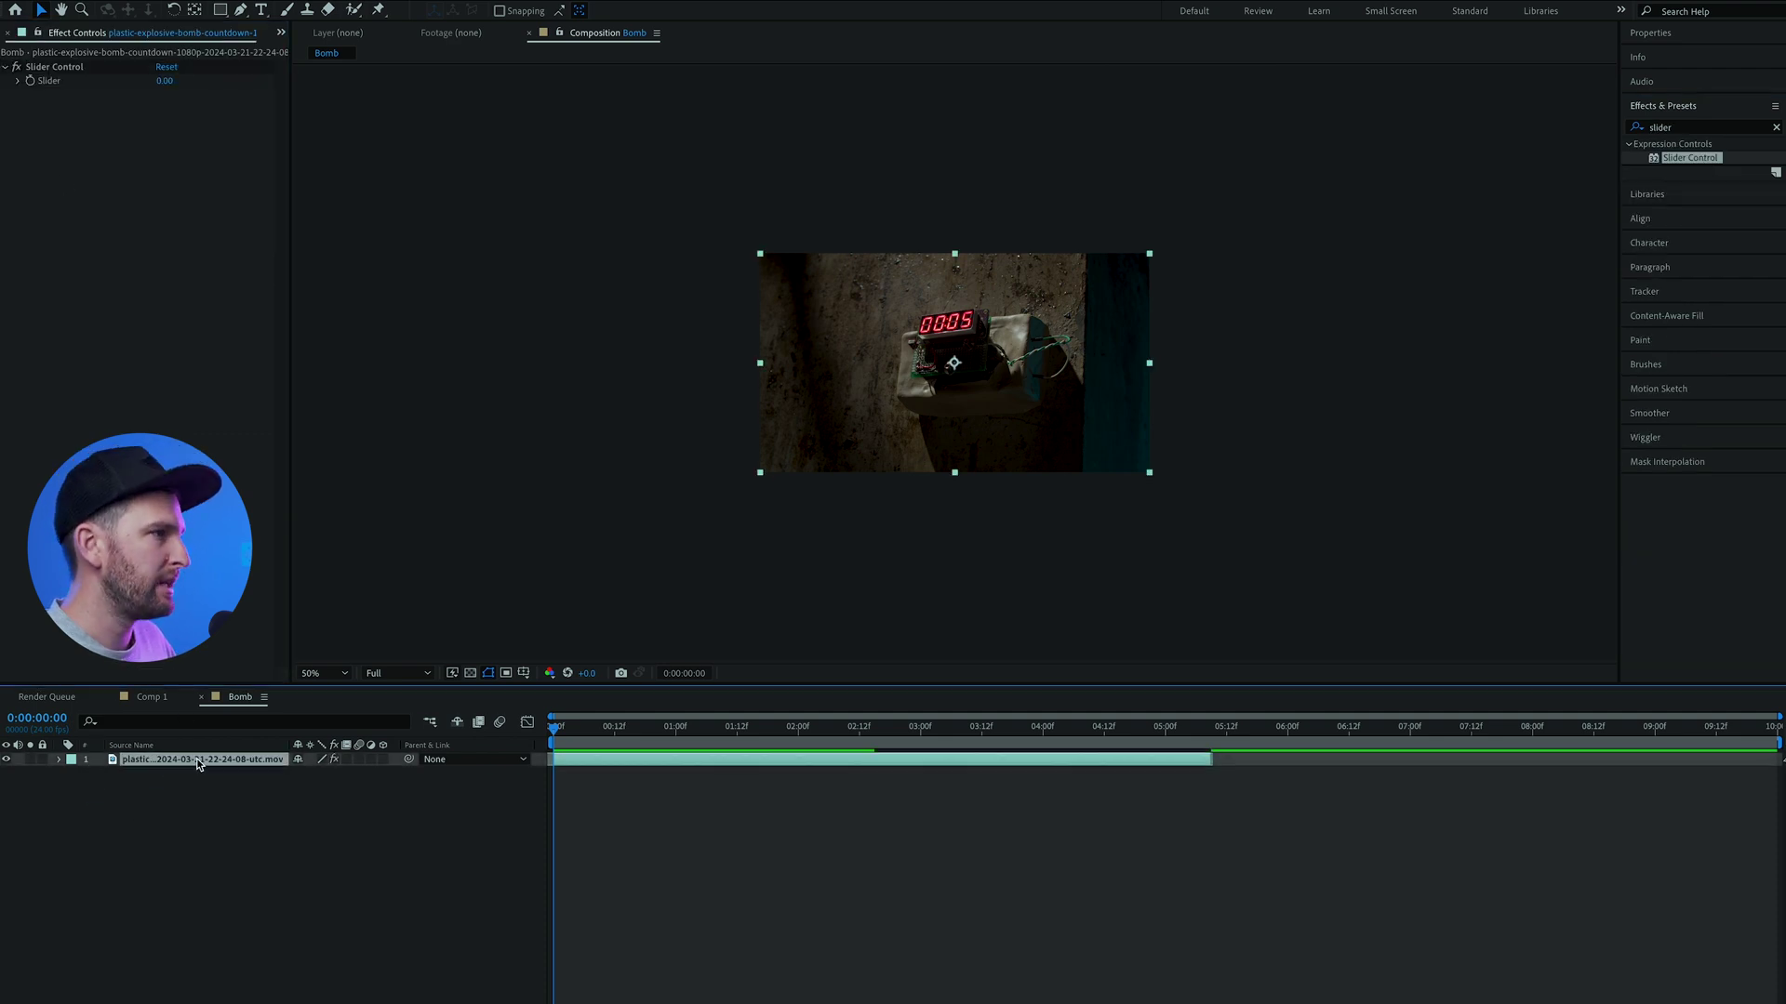
key("p")
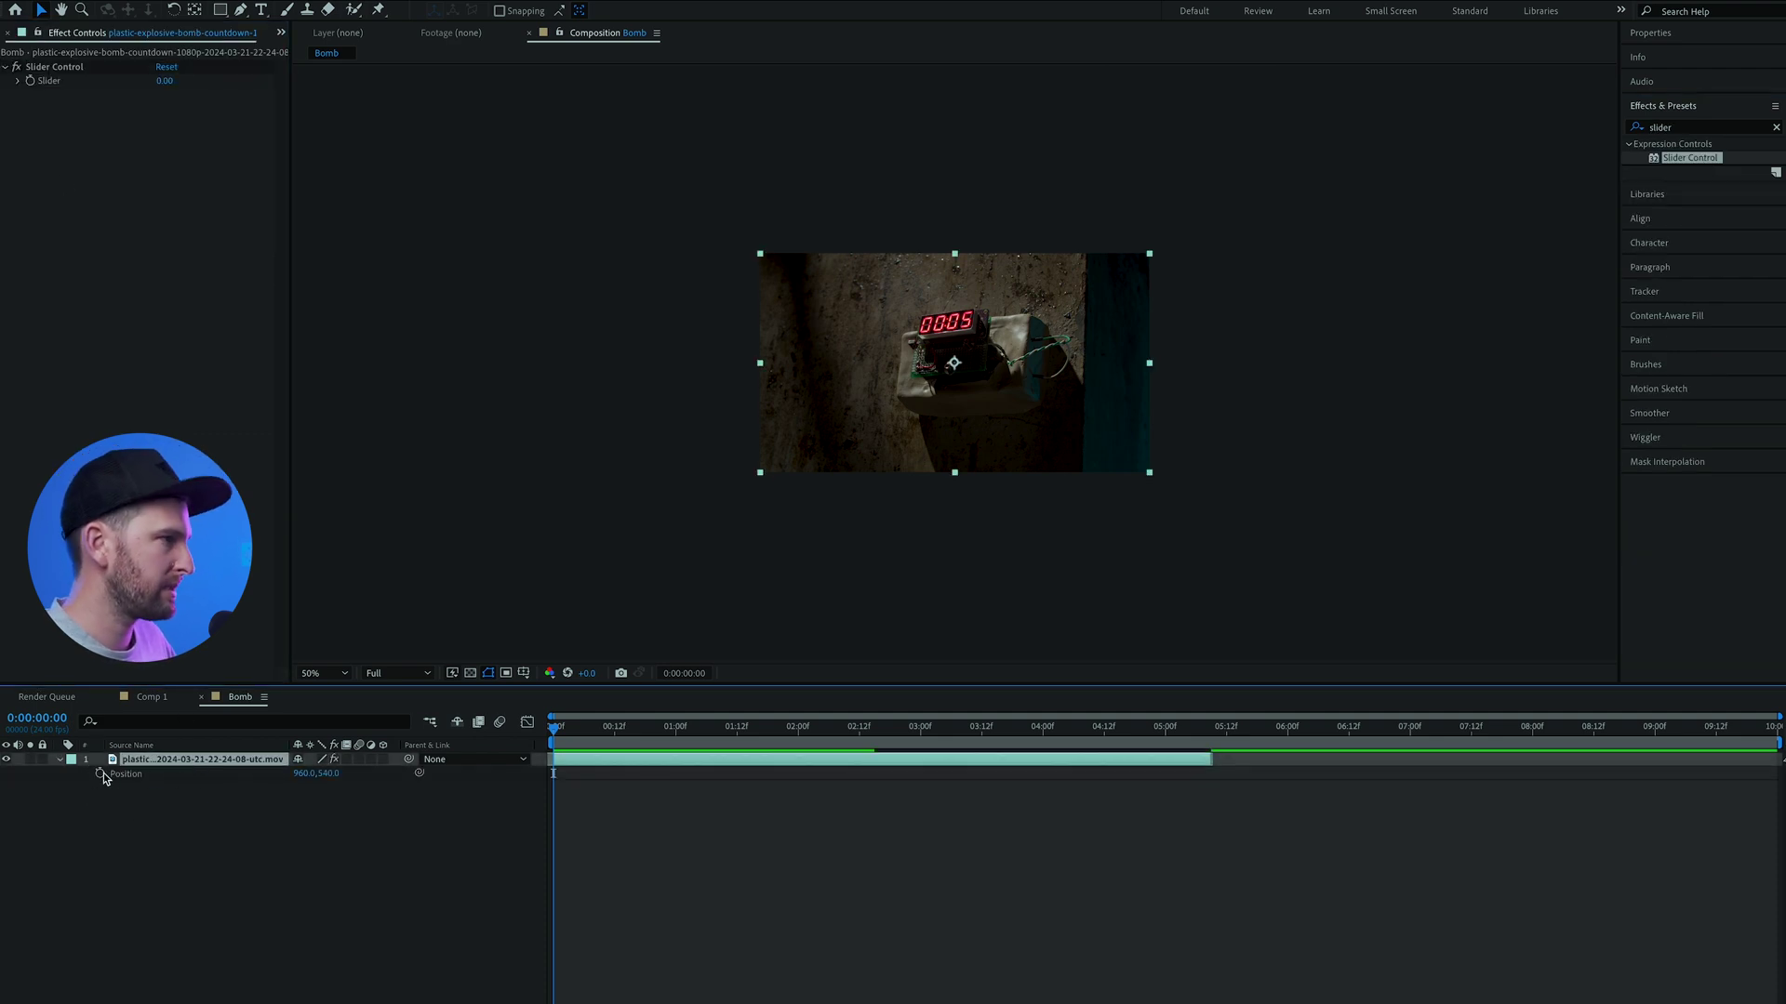
left_click(100, 774, "alt")
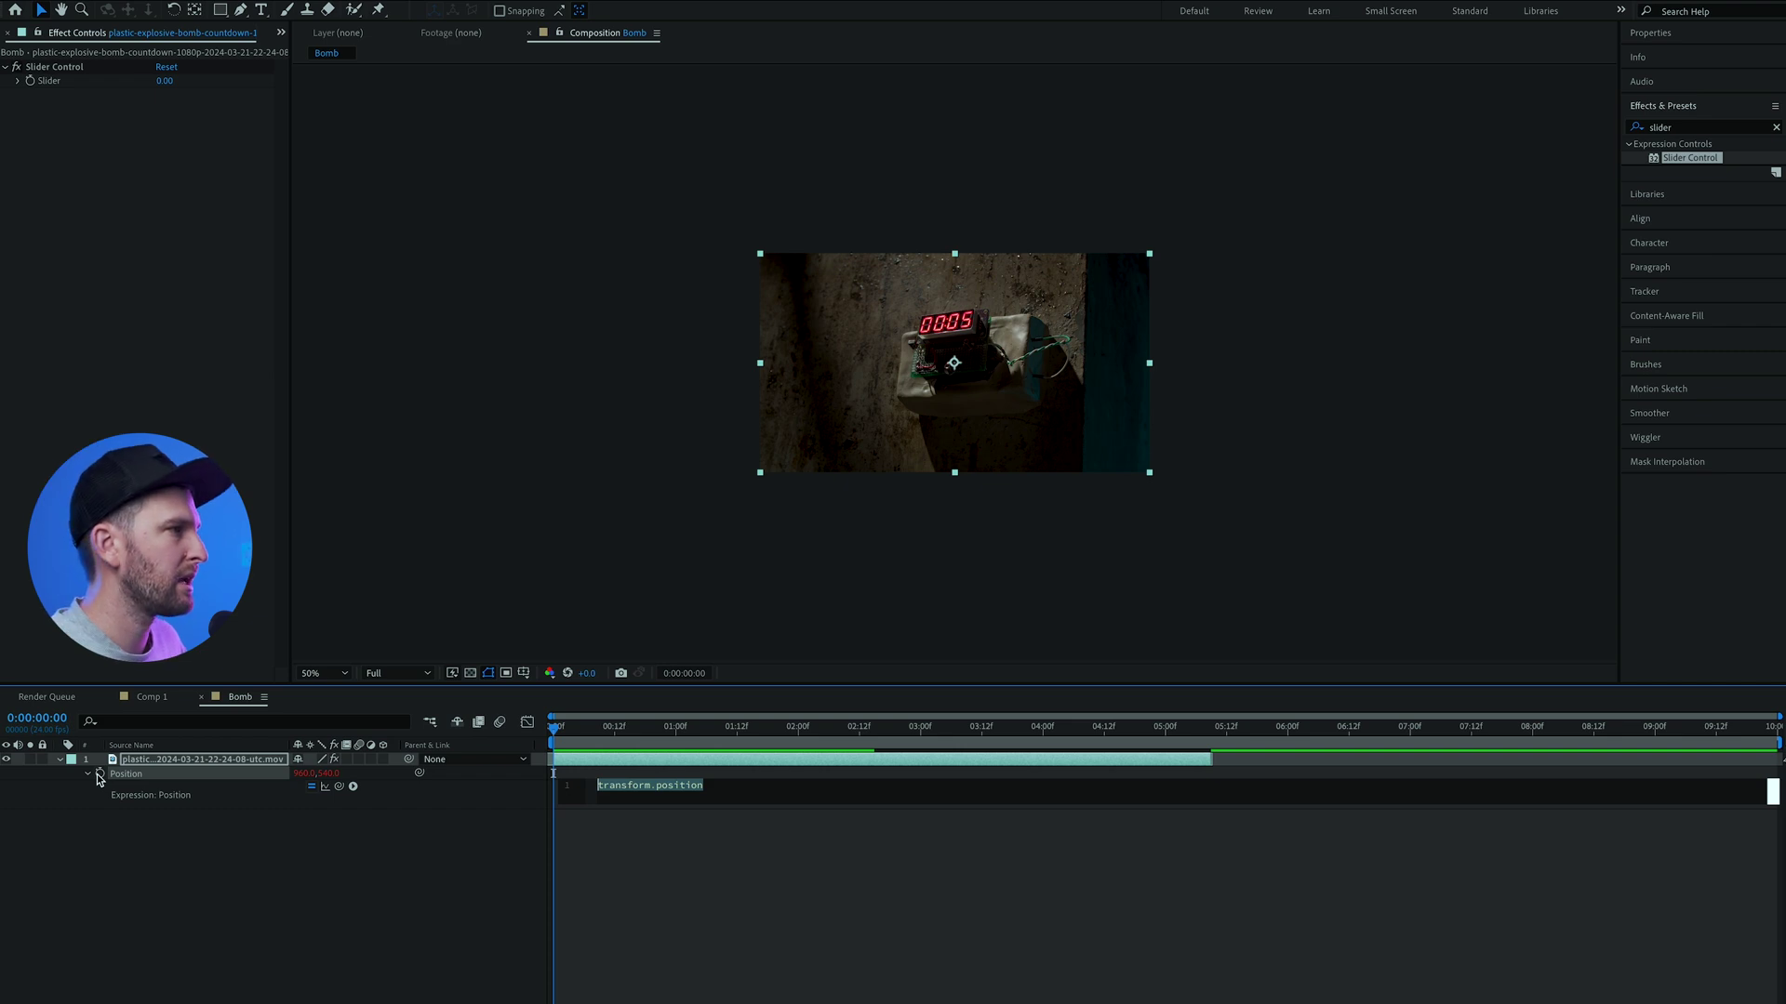
type("wiggle")
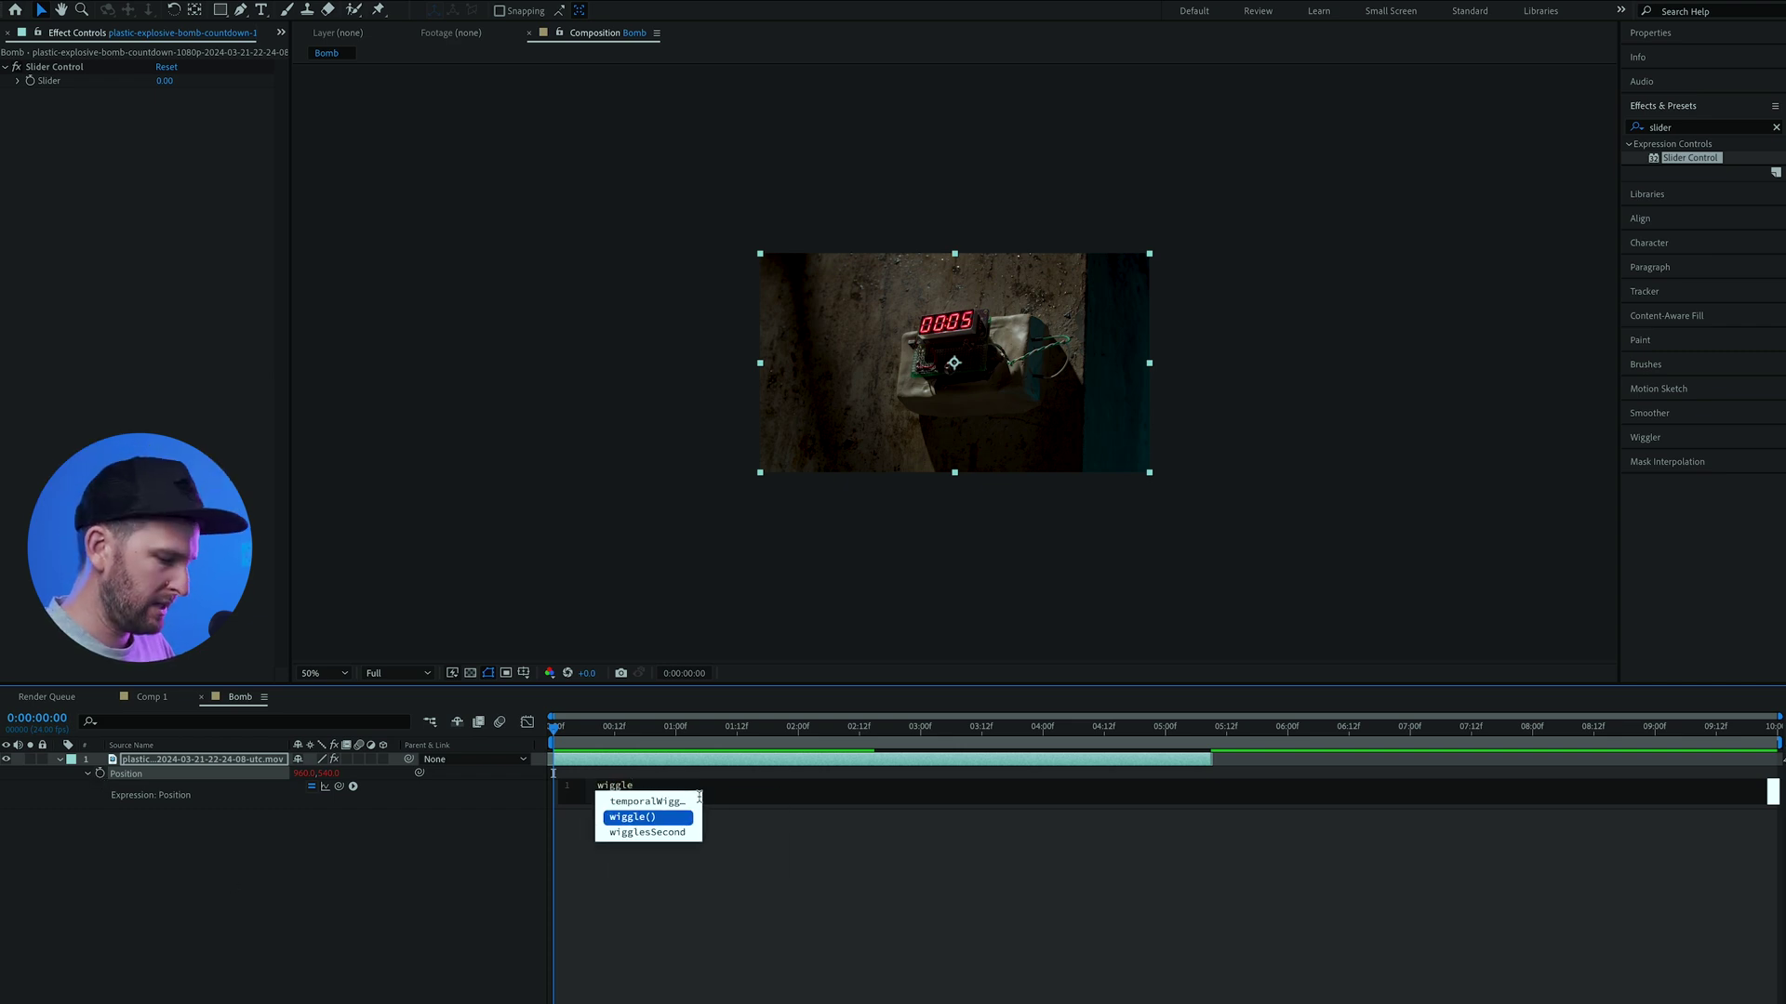
type("(10,")
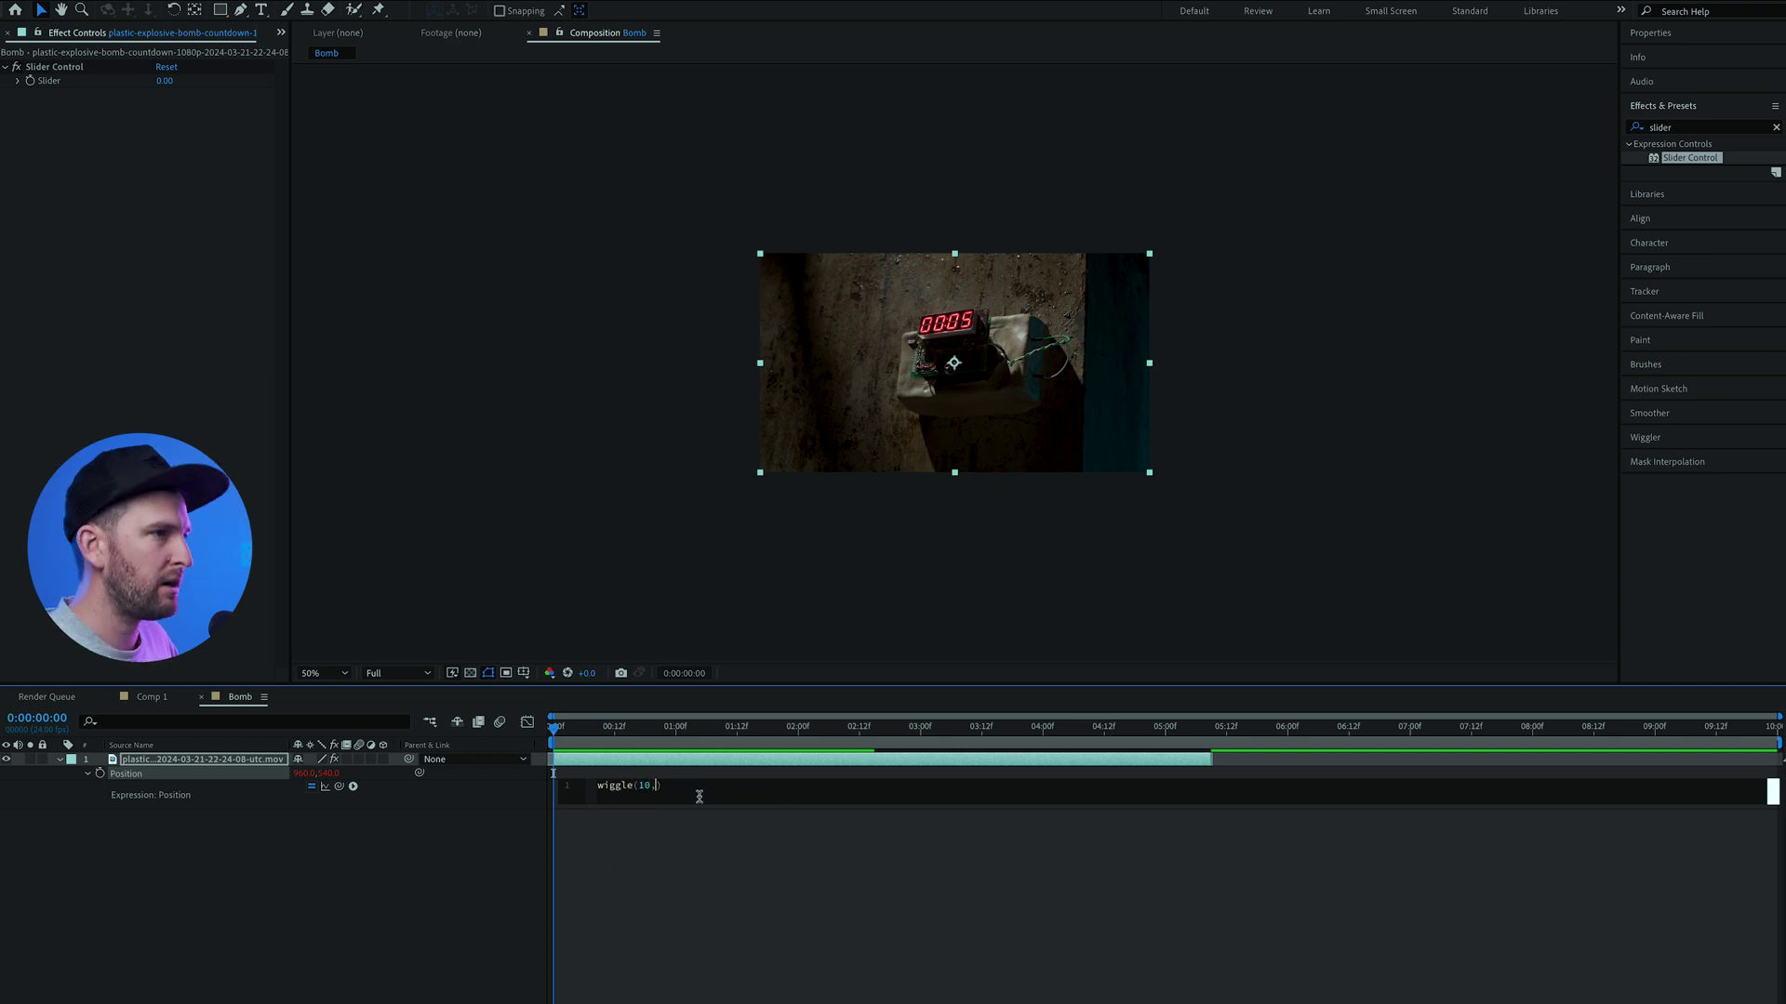
left_click_drag(338, 786, 51, 82)
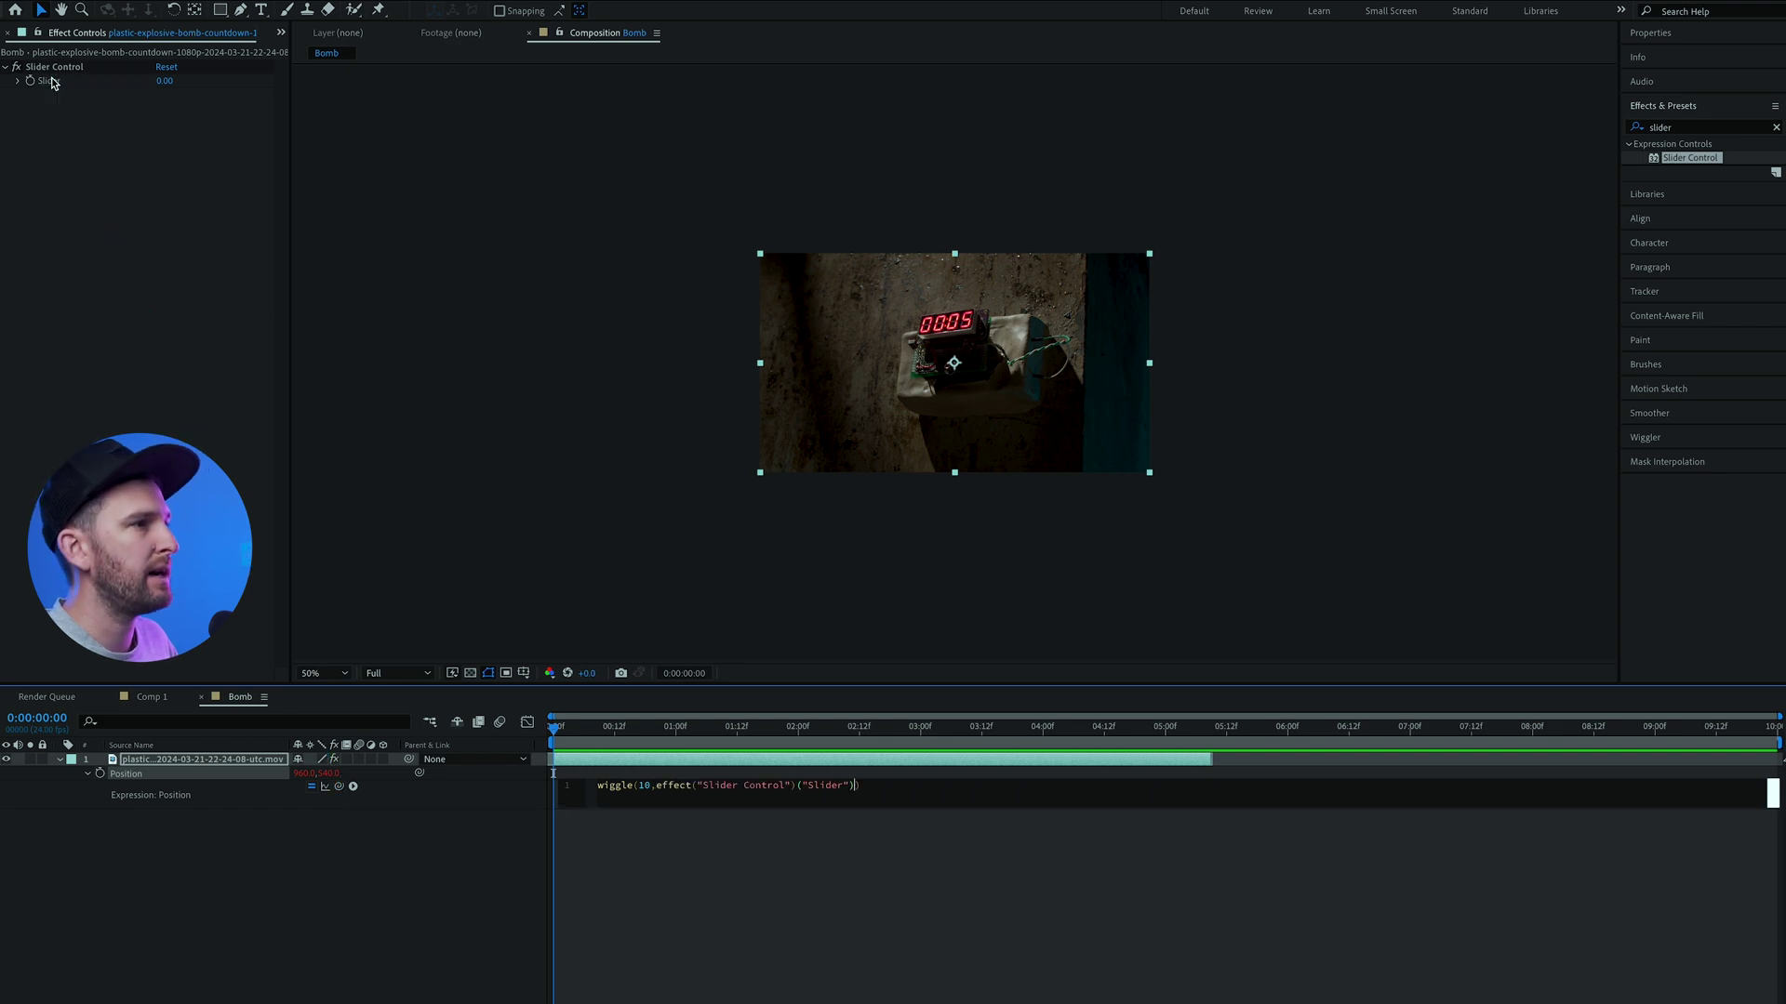
Link the wiggle expression to the Slider and move to where the countdown reads 0004.
left_click(447, 790)
left_click_drag(649, 730, 777, 748)
left_click(726, 728)
Ramp the bomb clip's Slider to 100 at the countdown's end and scale the clip up to hide the shaking edges.
left_click(54, 67)
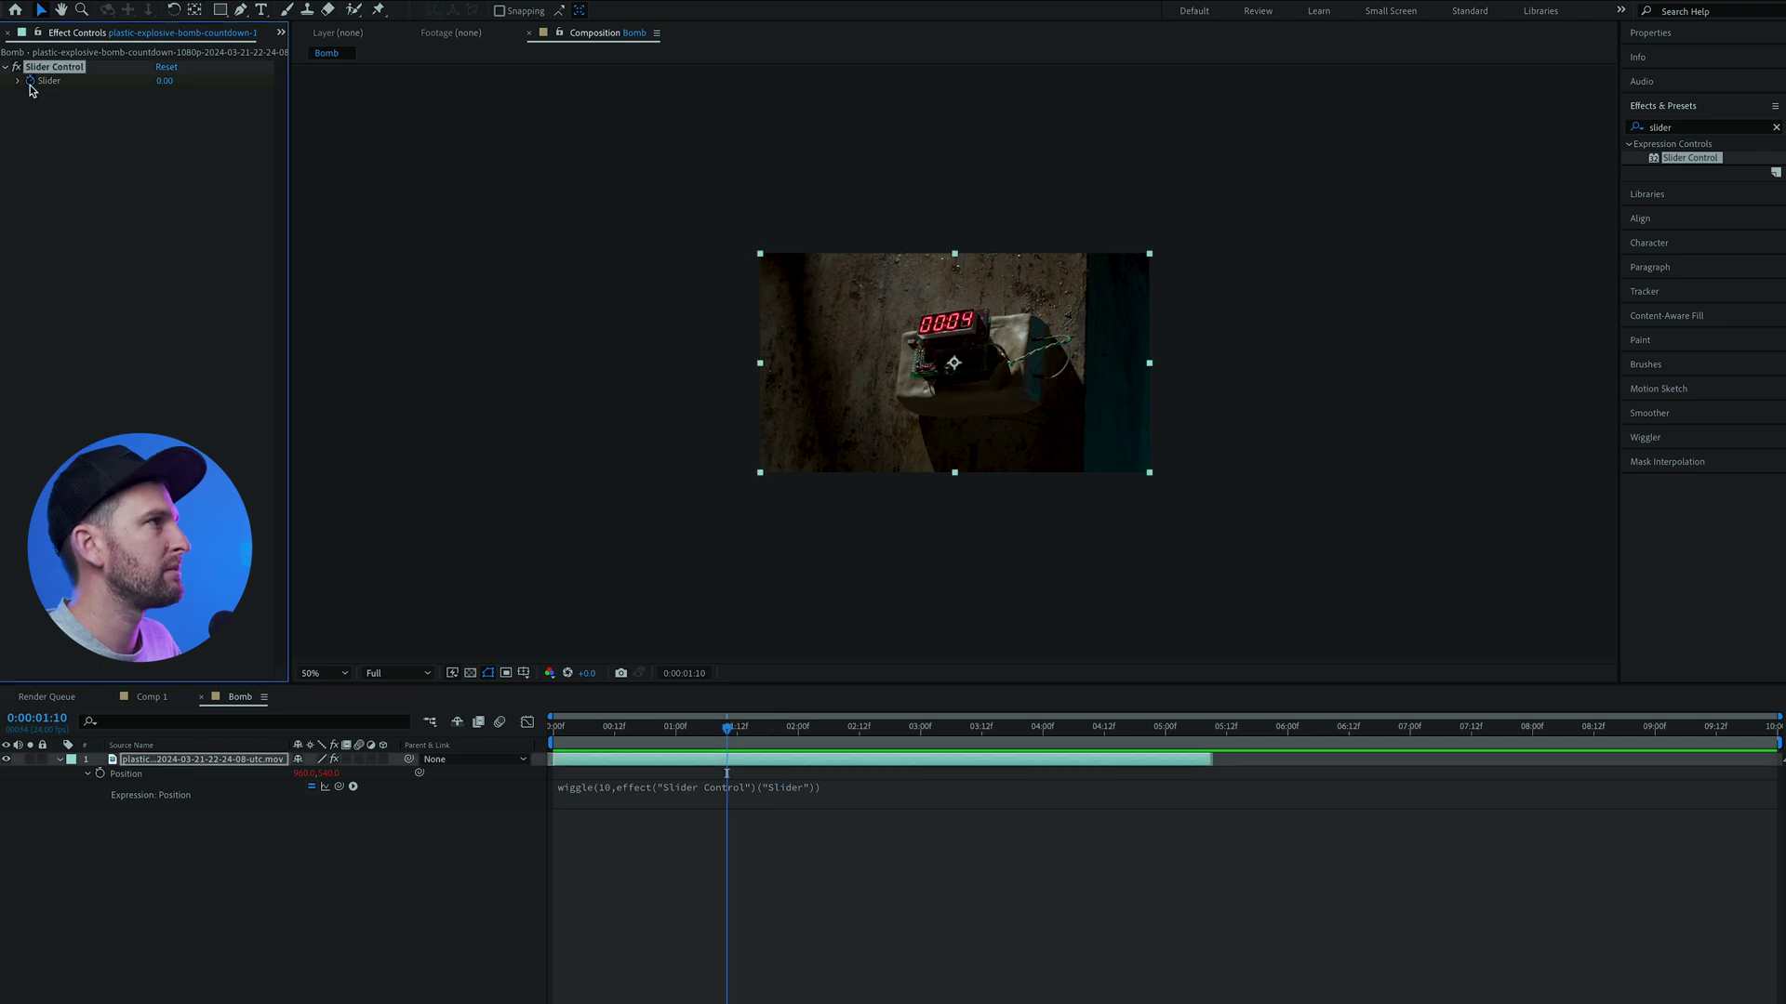
left_click_drag(731, 756, 1136, 762)
left_click(167, 82)
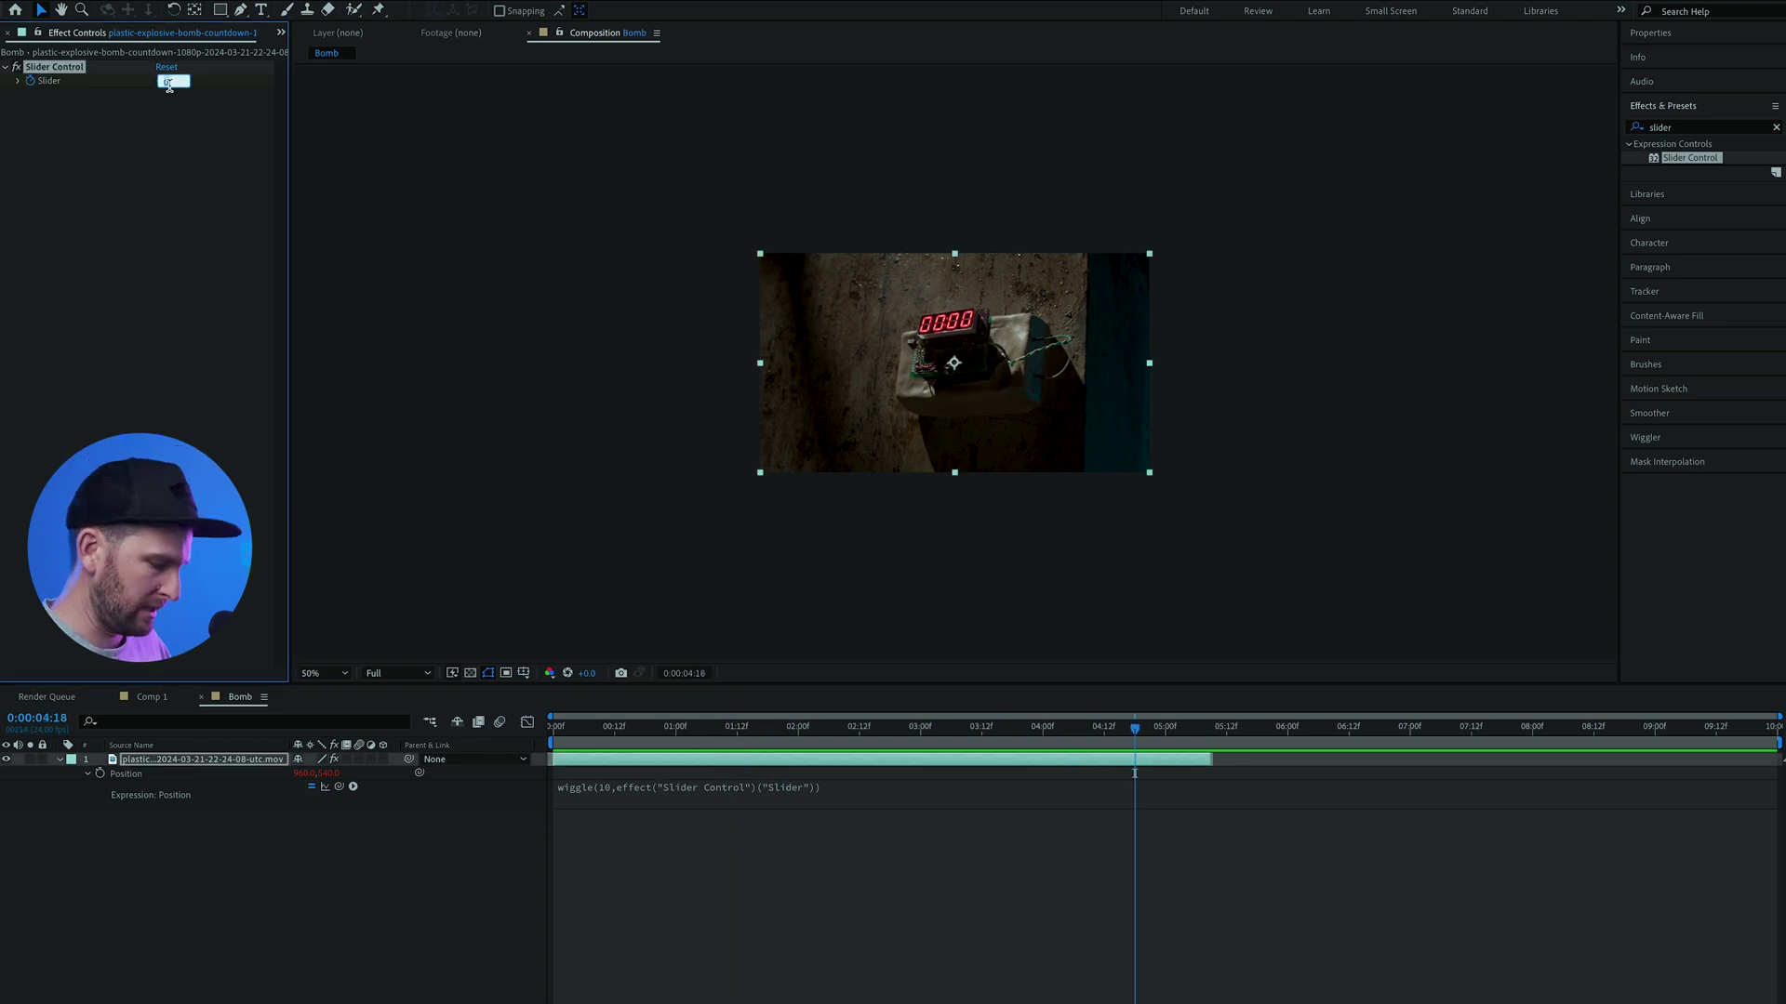
key("Return")
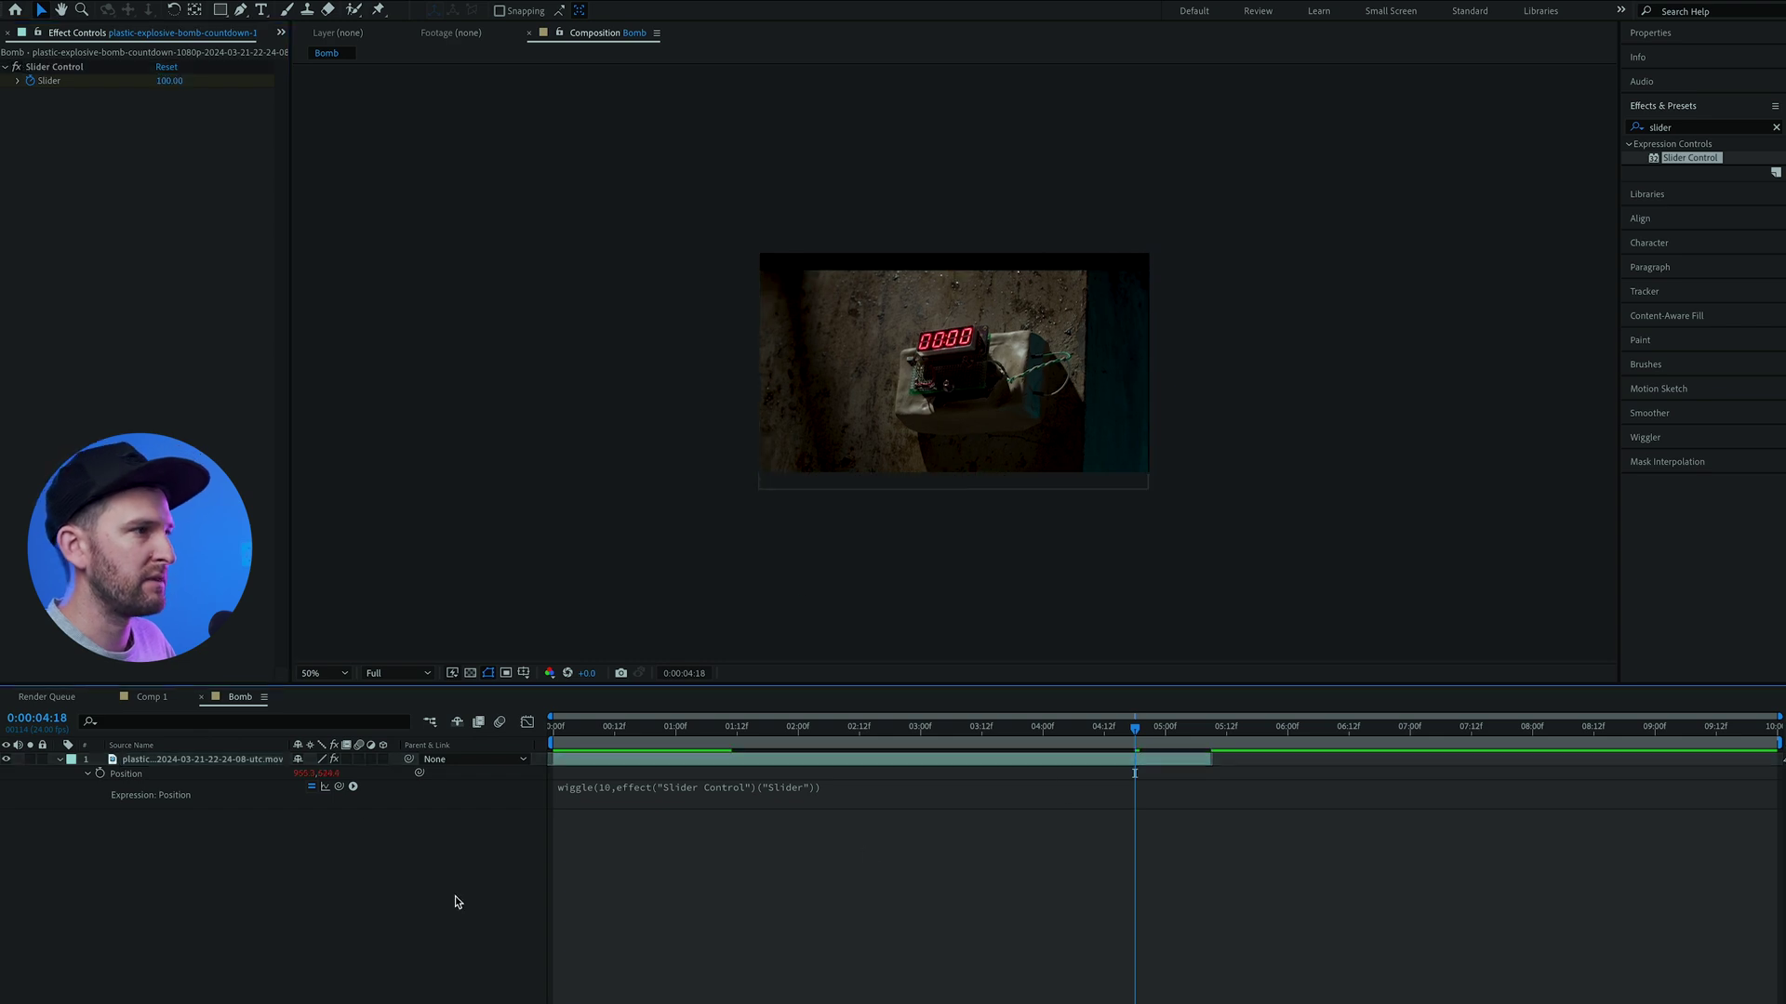
key("s")
left_click_drag(344, 773, 360, 773)
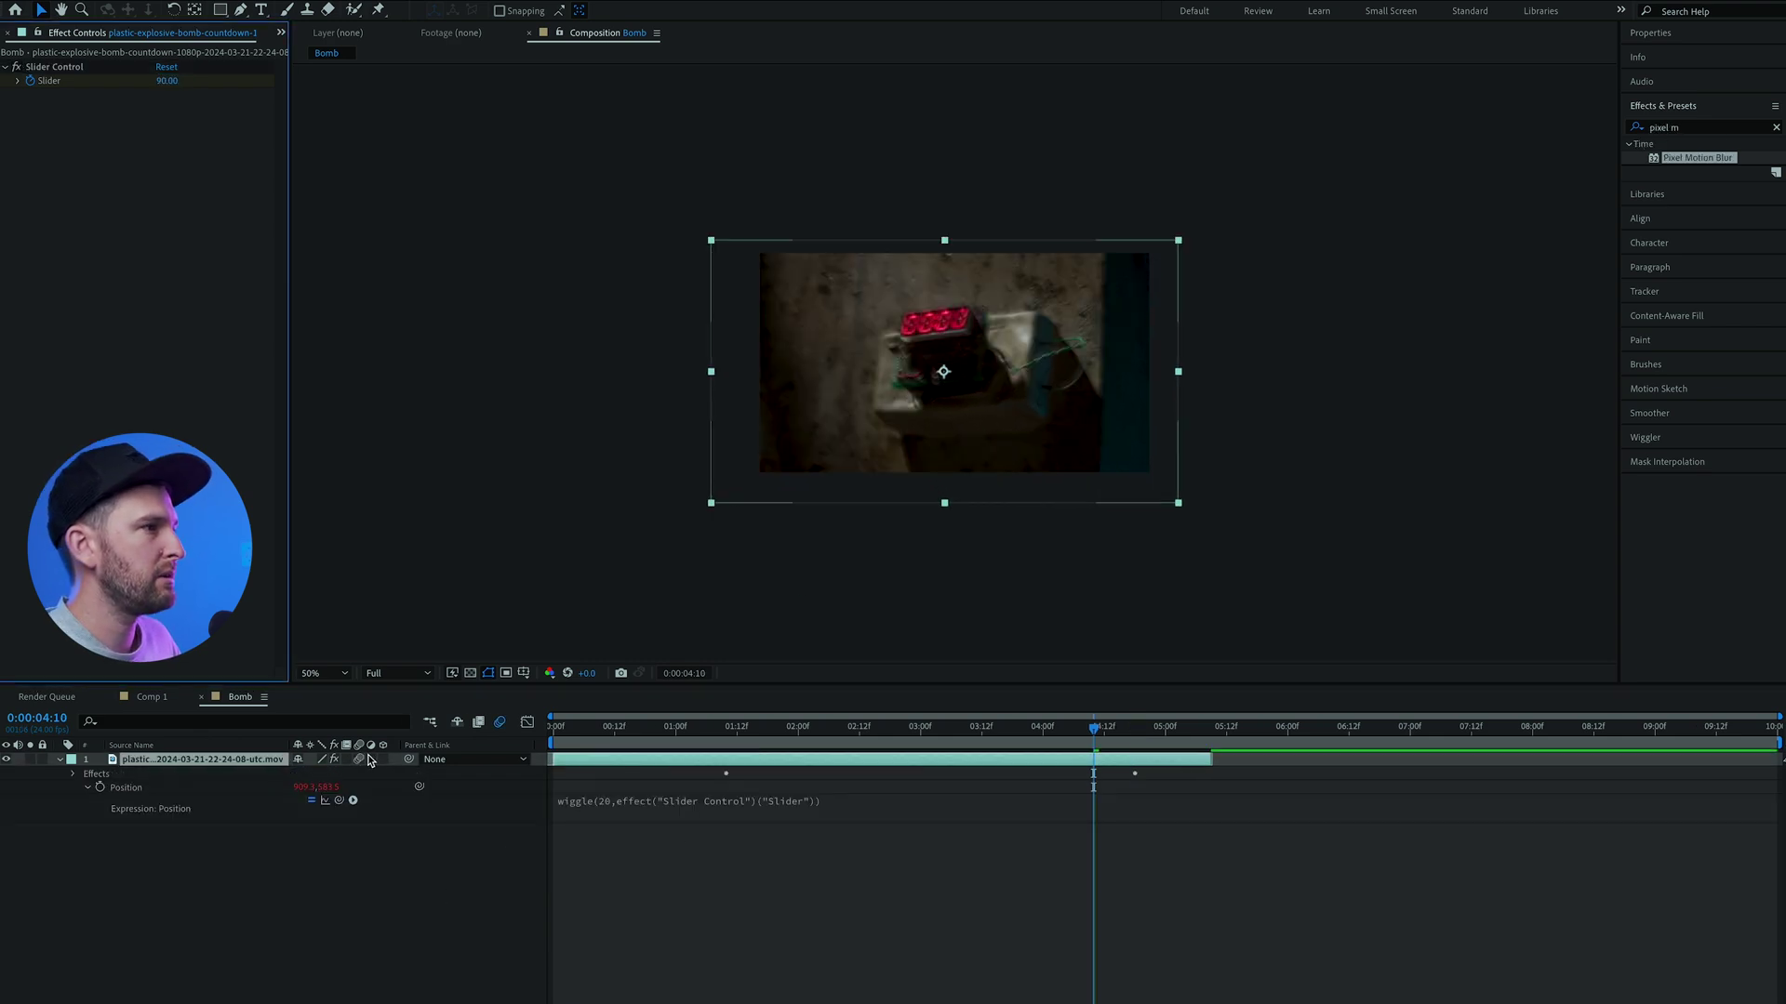
key("Home")
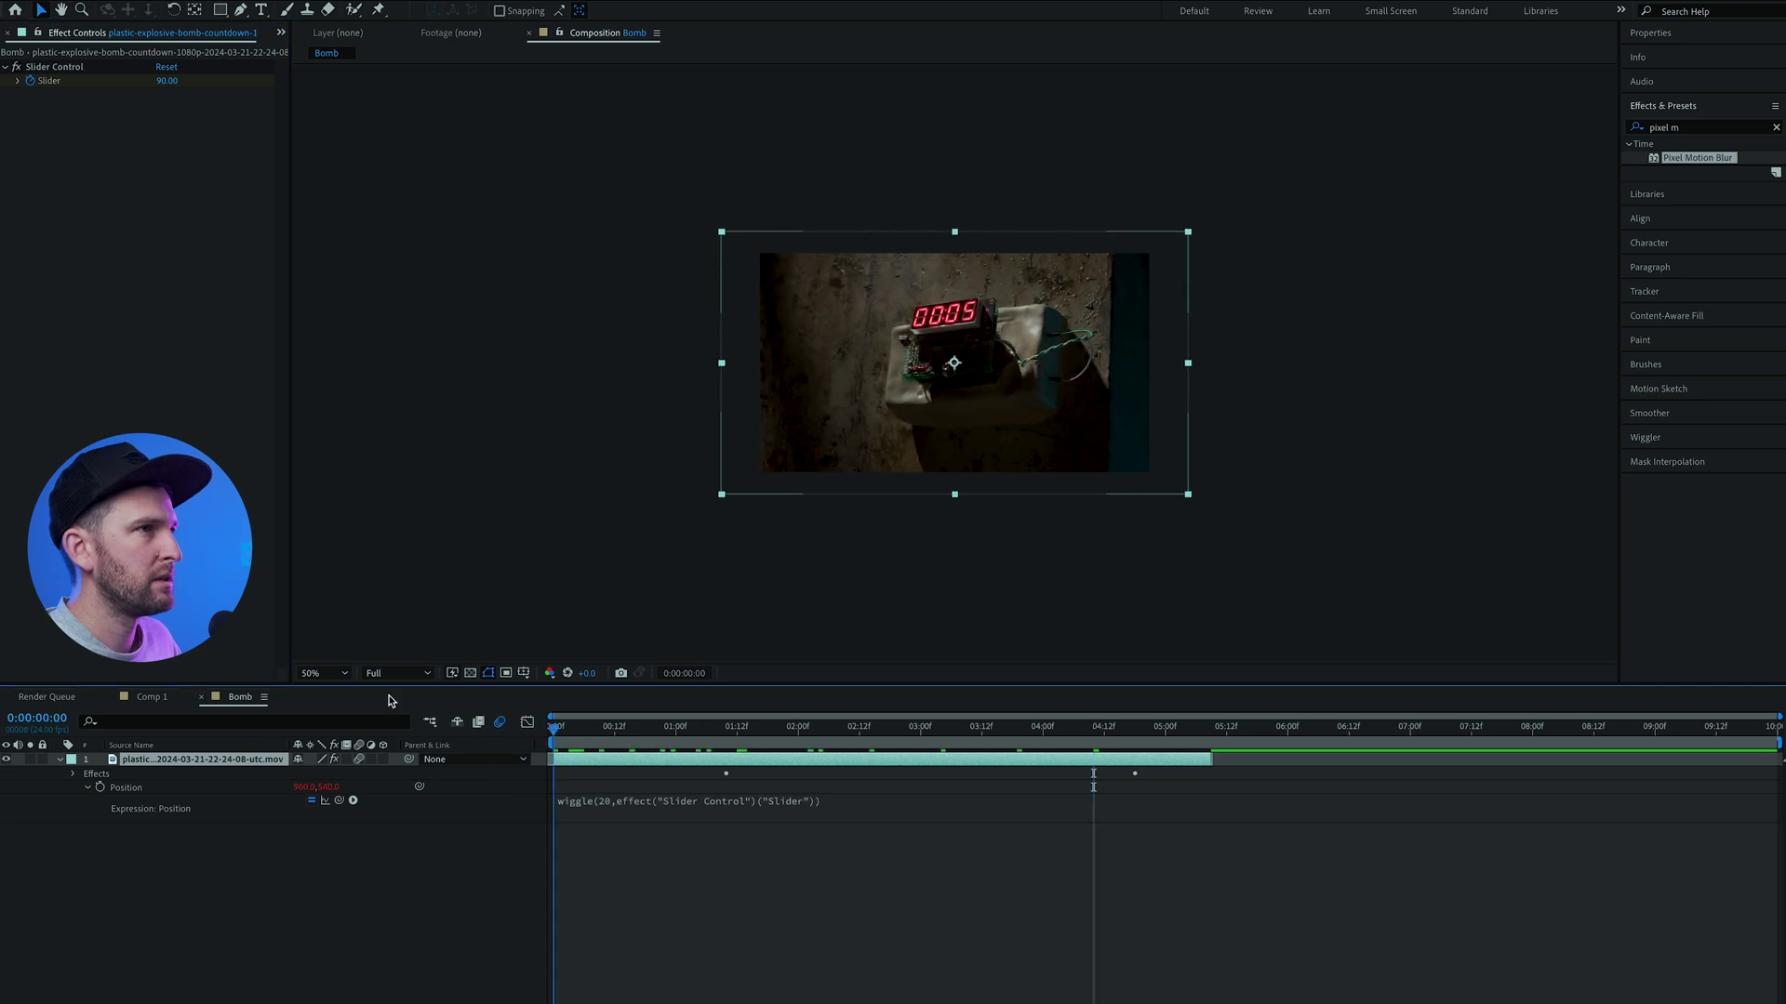
key("space")
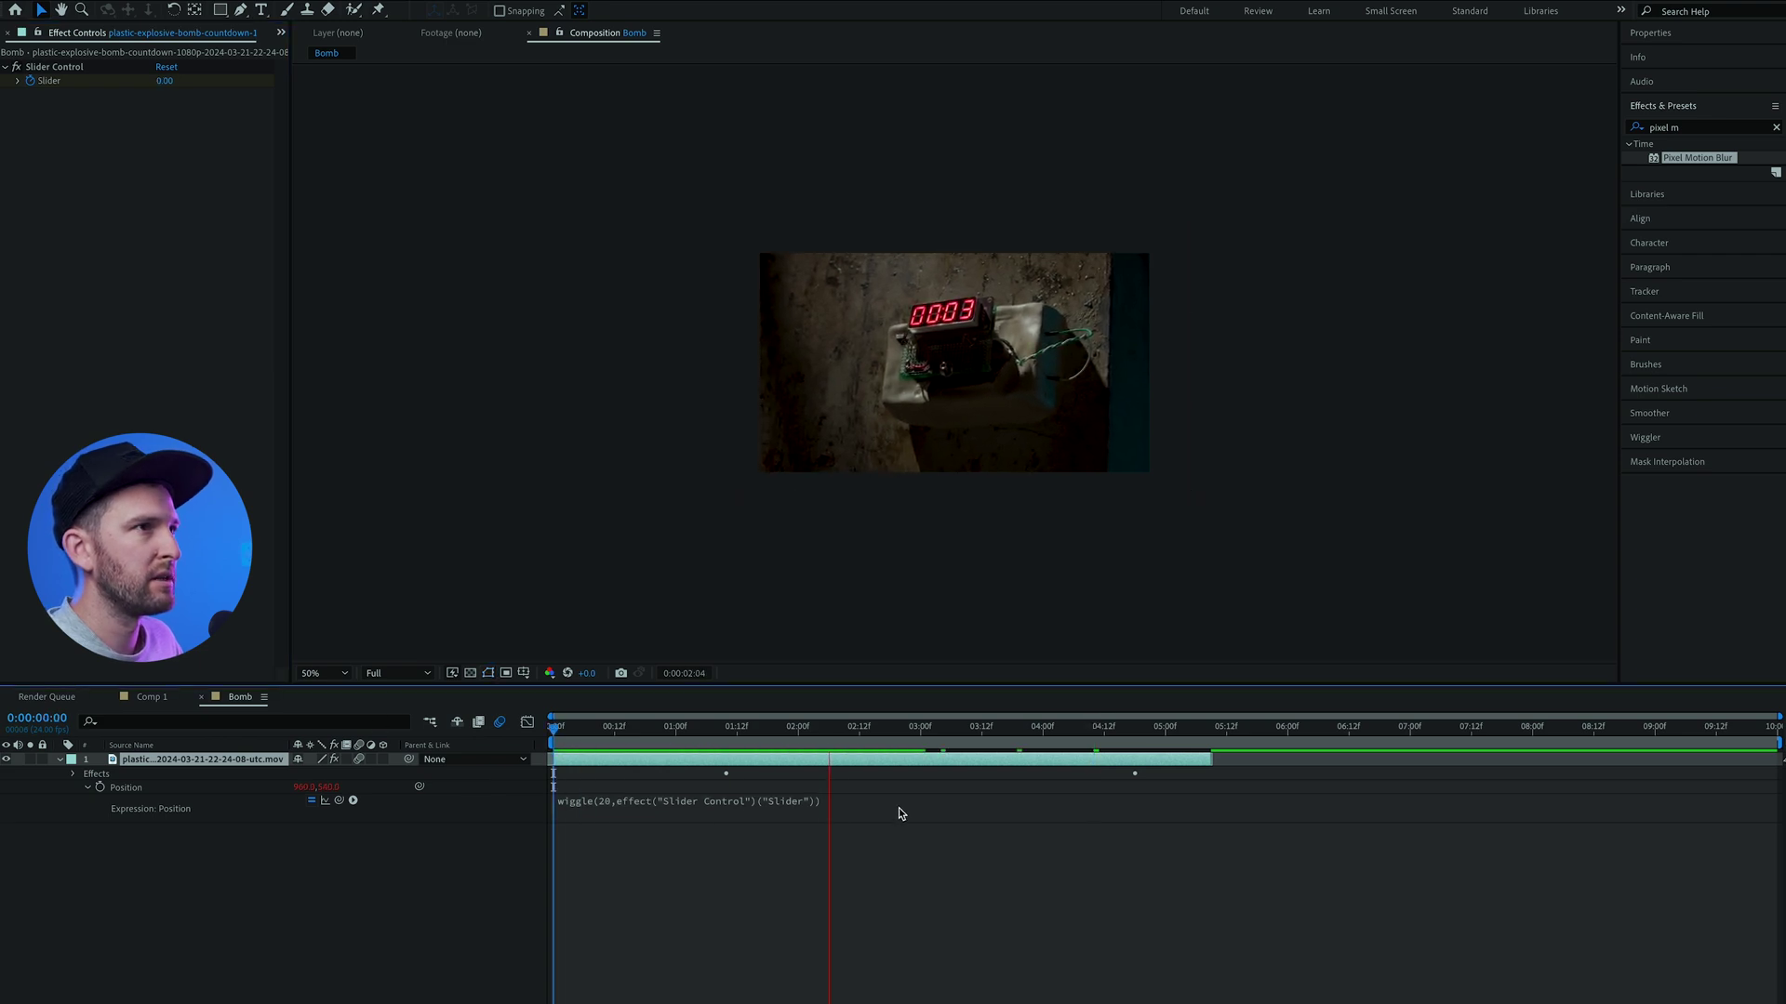